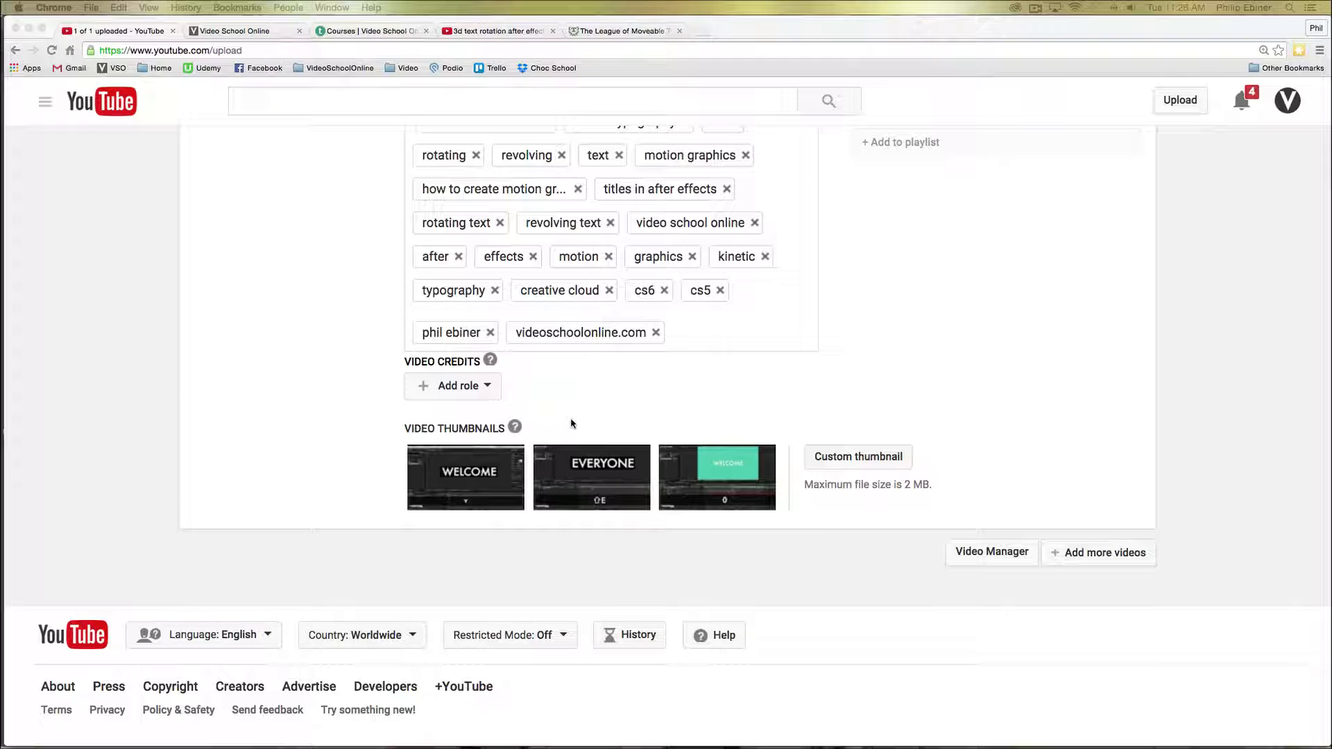
- Switch to Photoshop and create a new 1920 × 1080 pixel, 300 ppi RGB document with a white background
scroll(845, 389, up, 2)
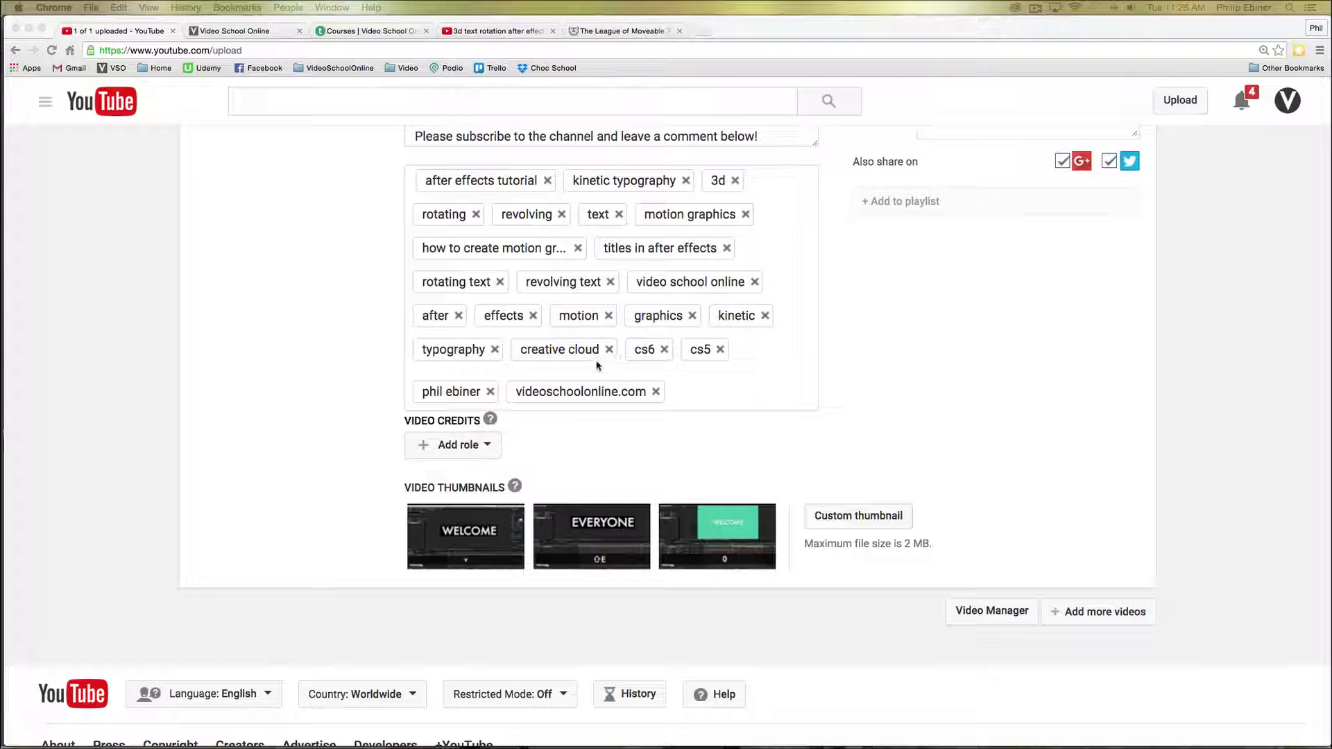
key(super+Tab)
click(413, 380)
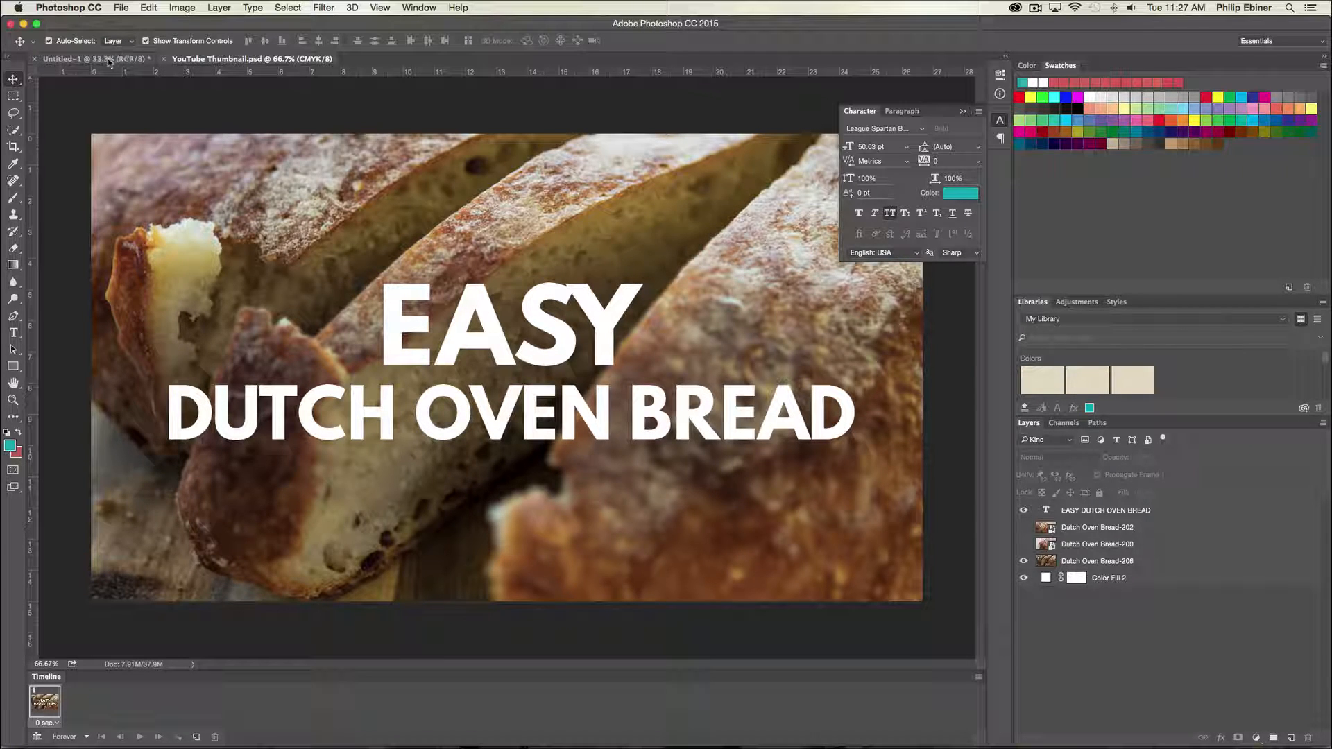
click(123, 6)
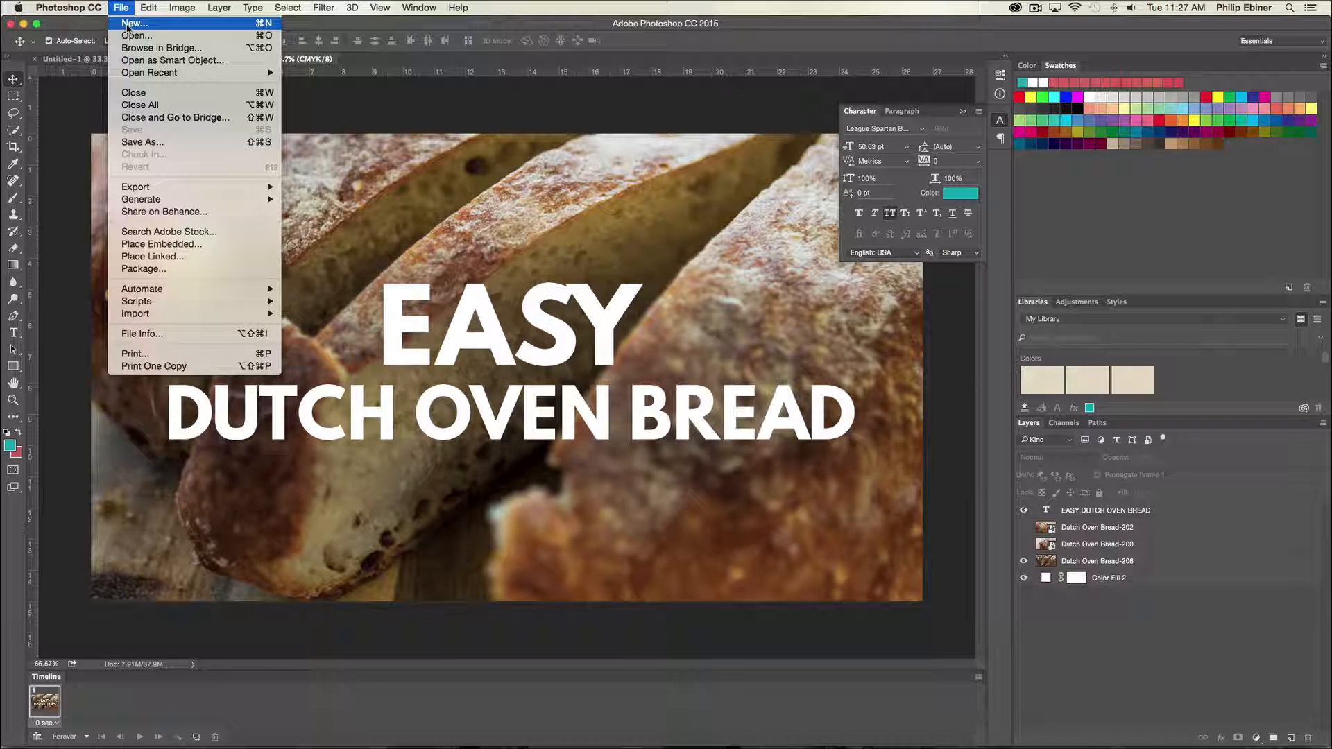
click(127, 25)
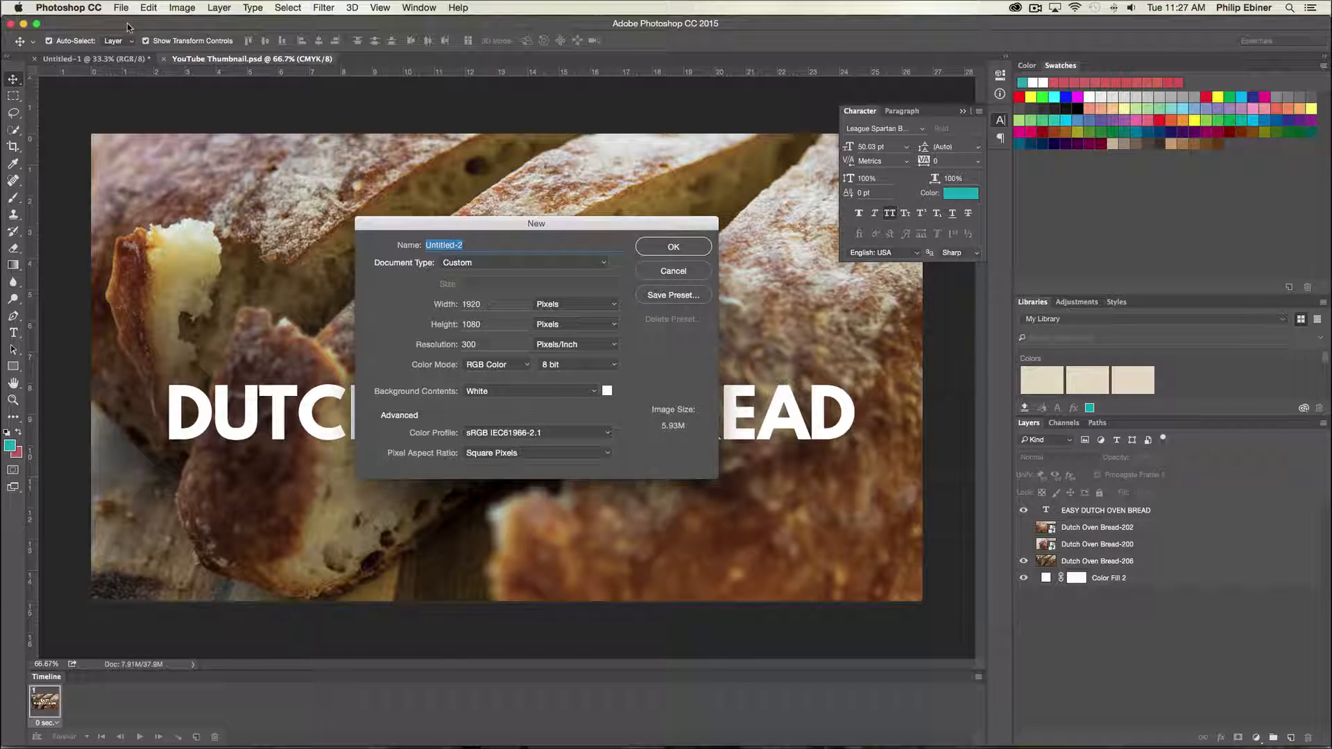
click(495, 305)
drag(494, 305, 445, 304)
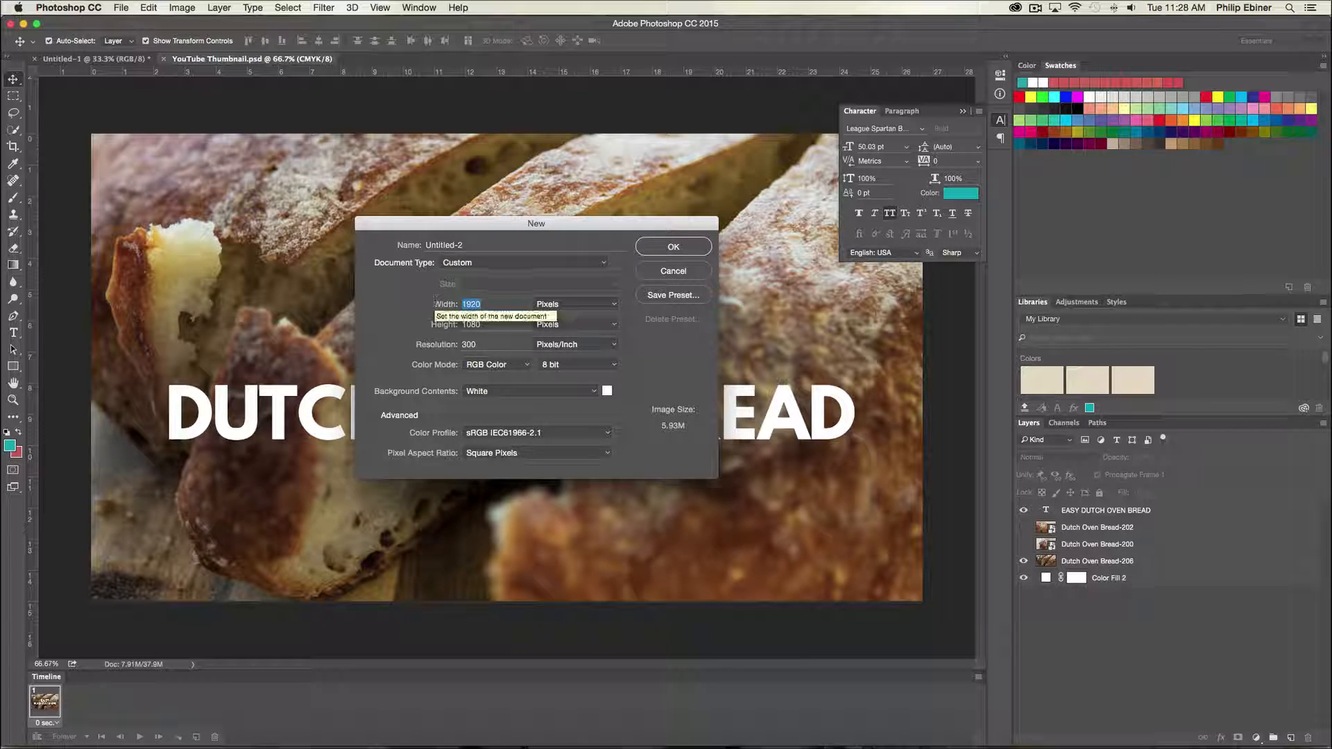
click(500, 301)
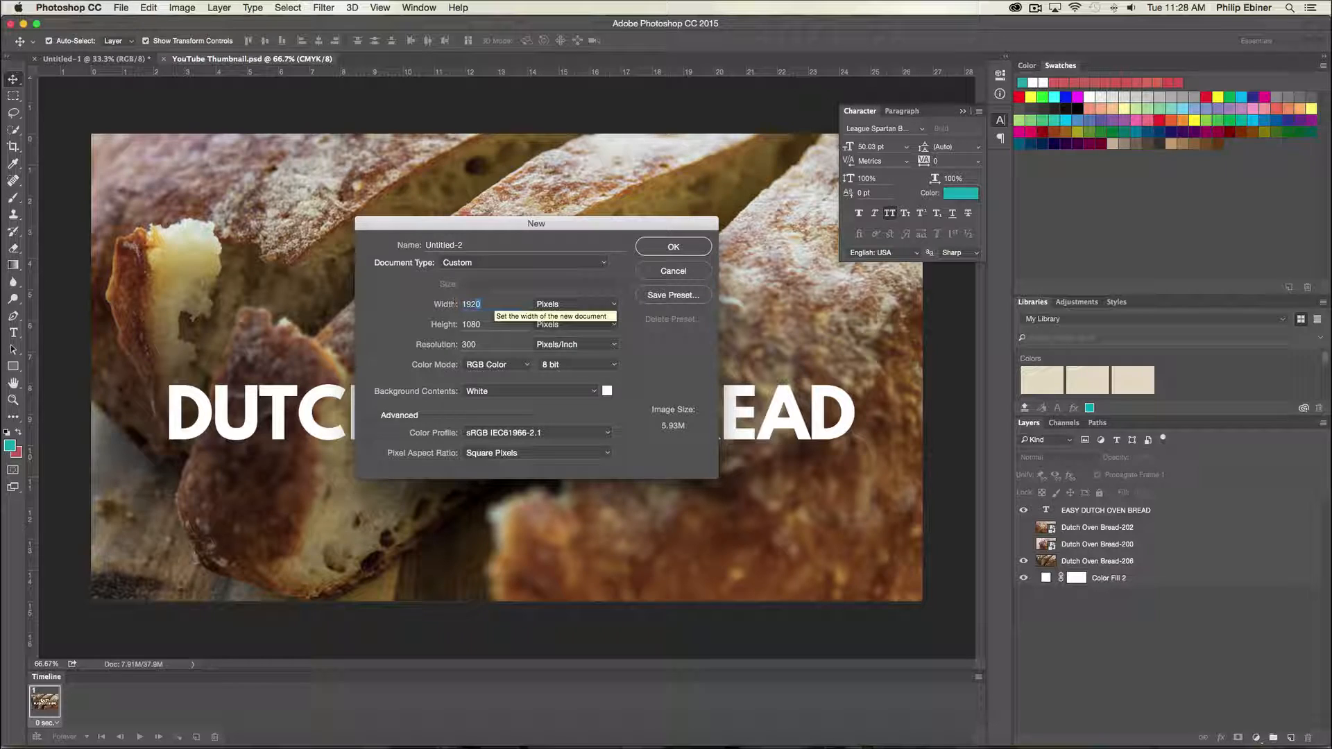
double_click(486, 304)
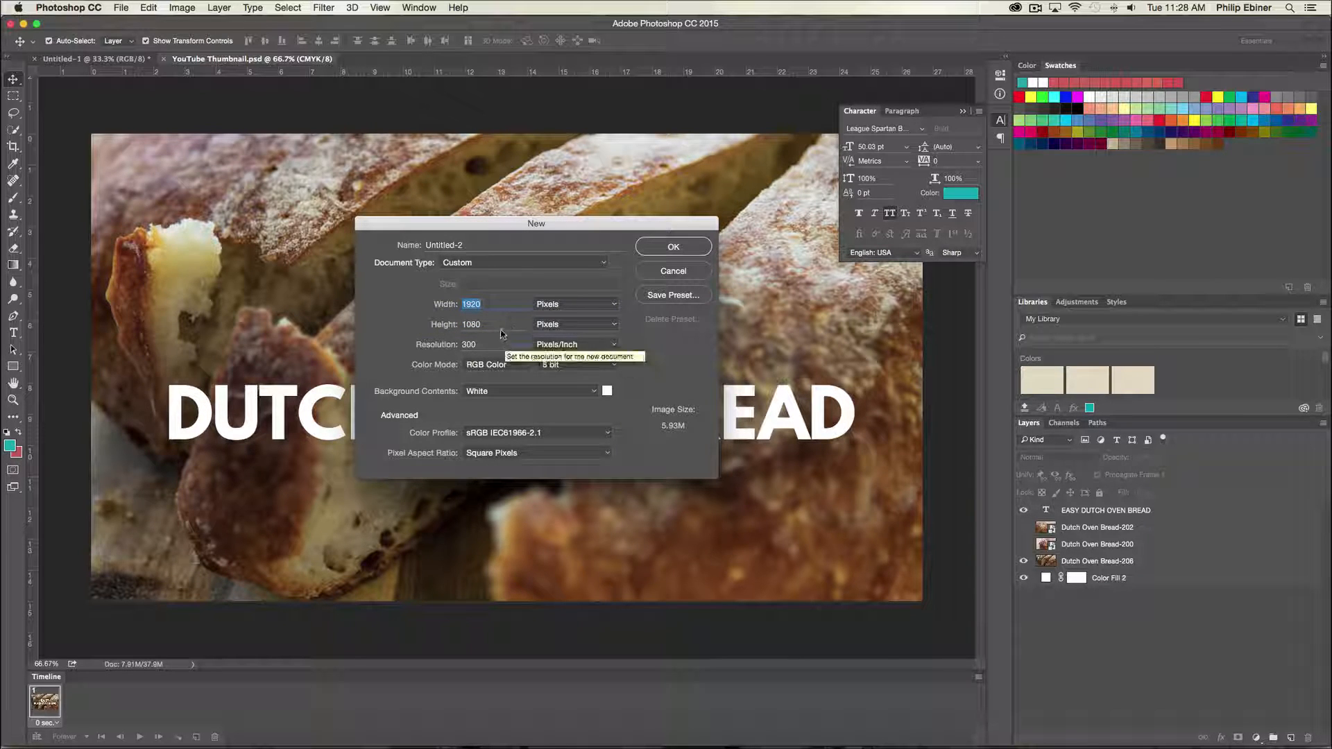
double_click(471, 324)
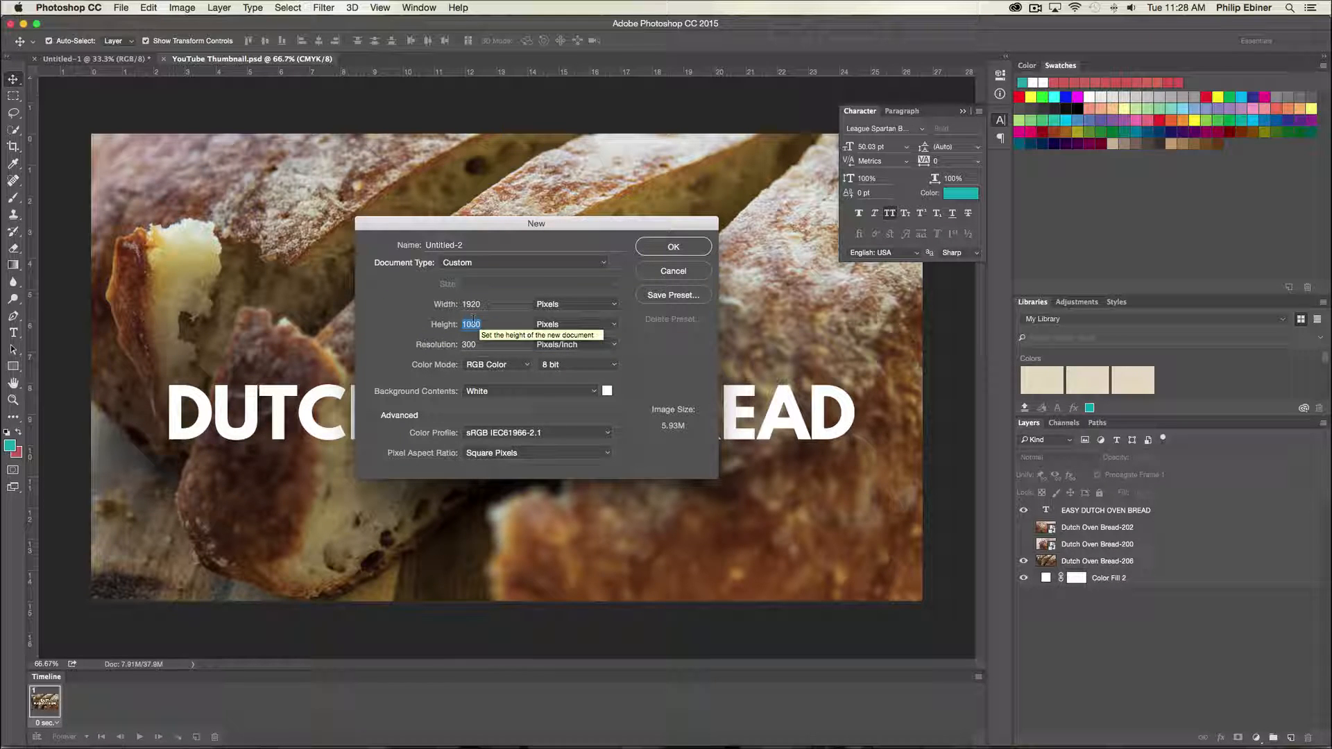
click(671, 249)
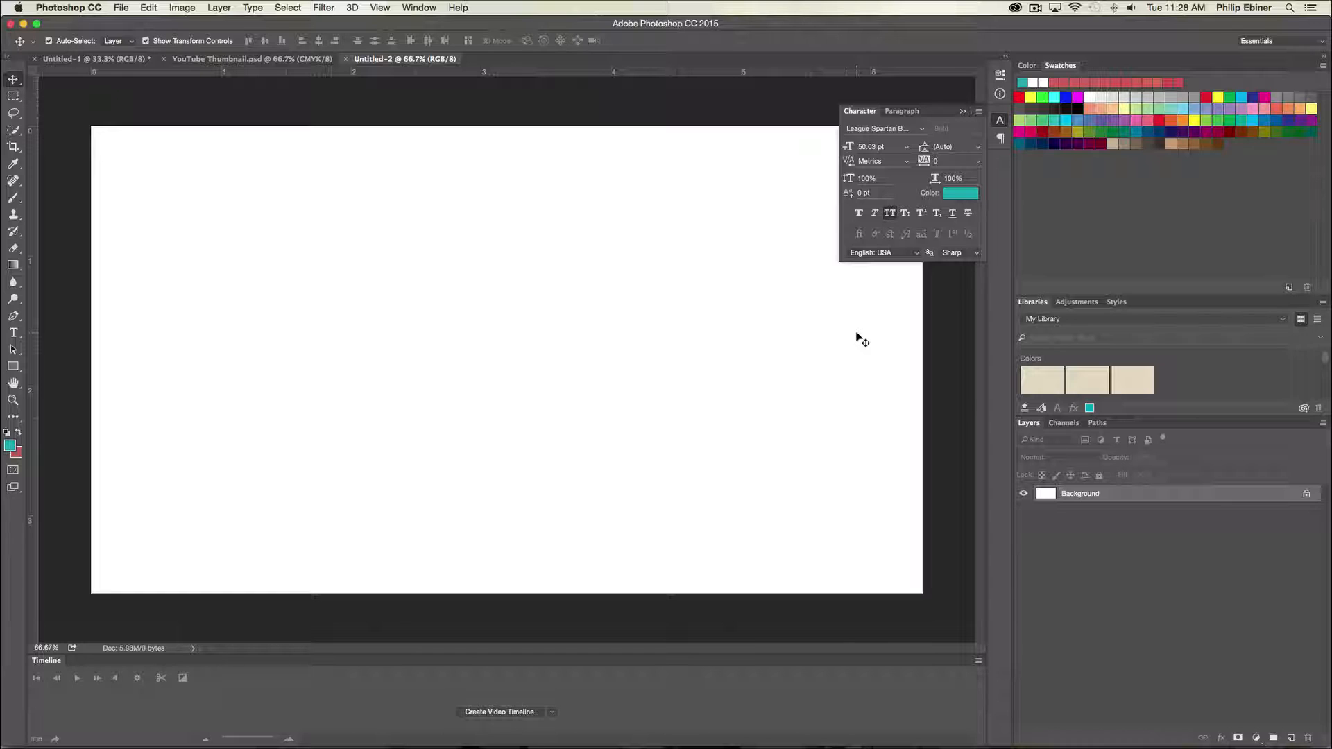
- Switch to the browser and browse the YouTube search results for '3d text rotation after effects' to compare thumbnails
key(super+Tab)
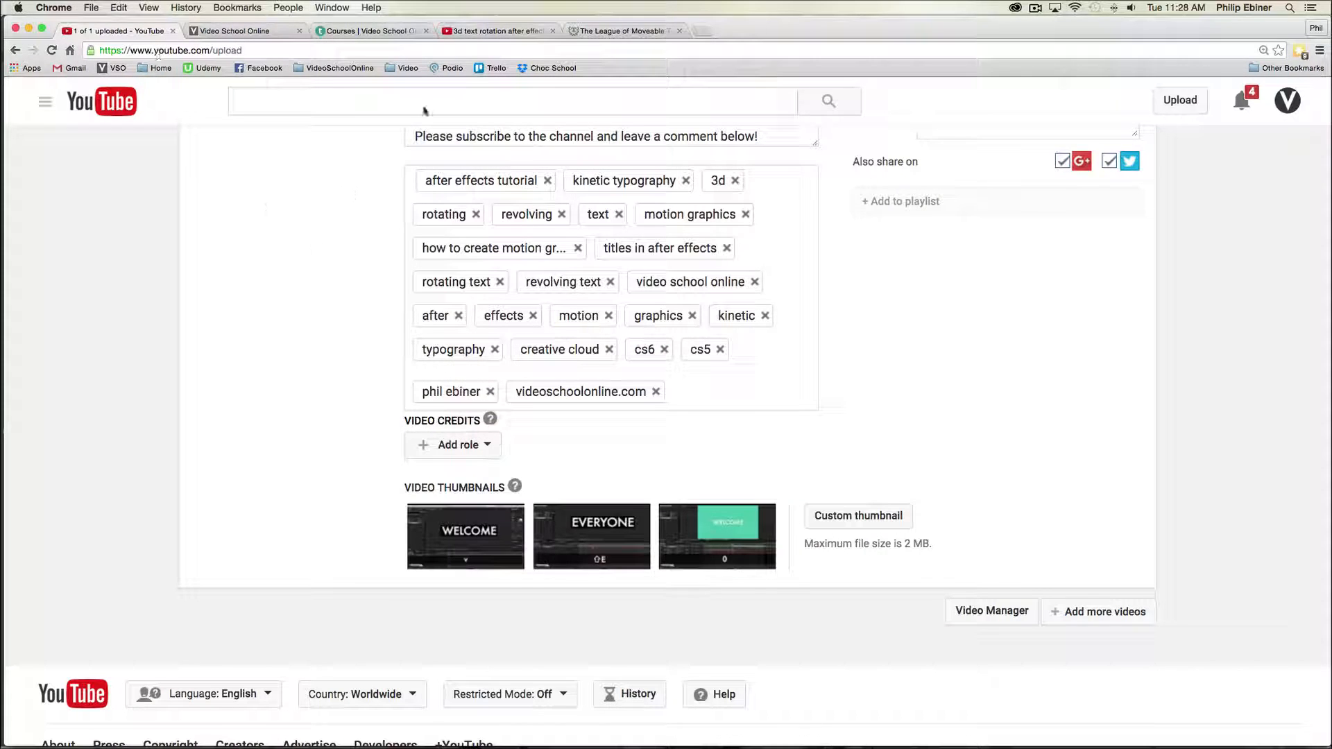
click(493, 30)
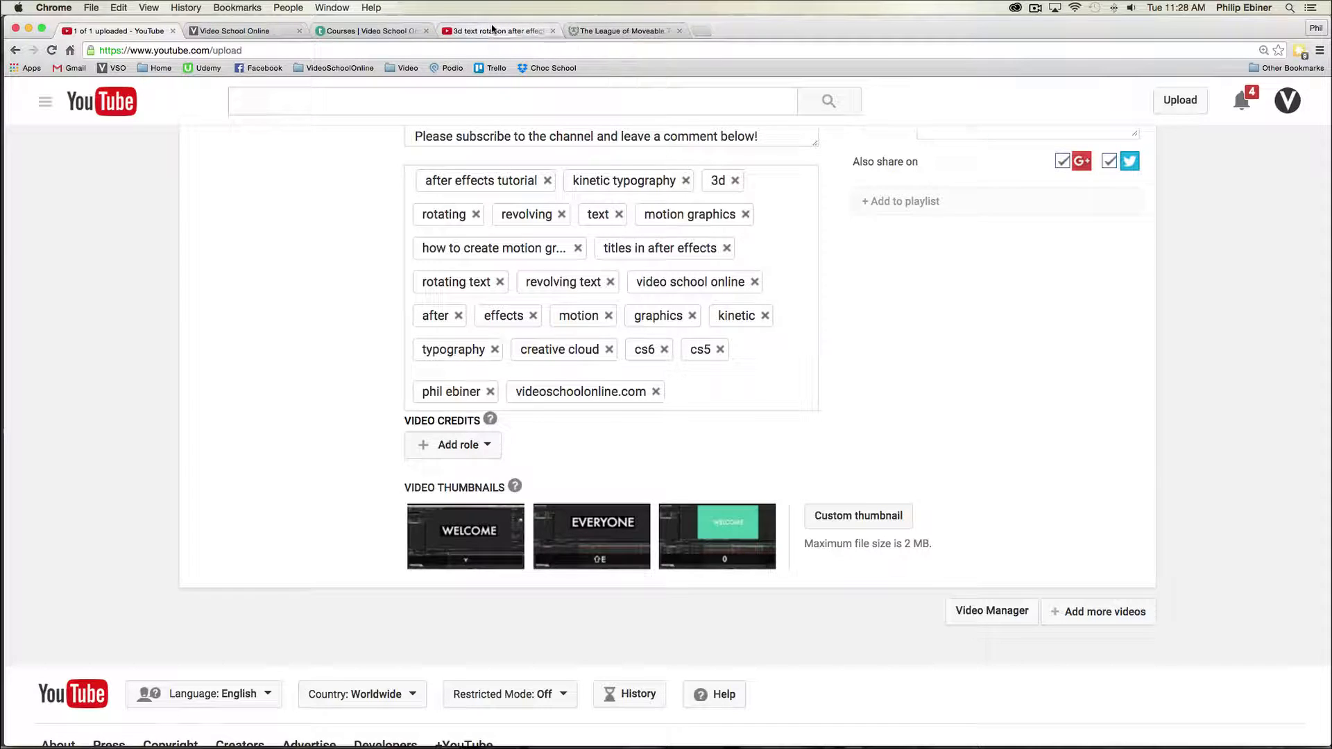
scroll(621, 229, up, 7)
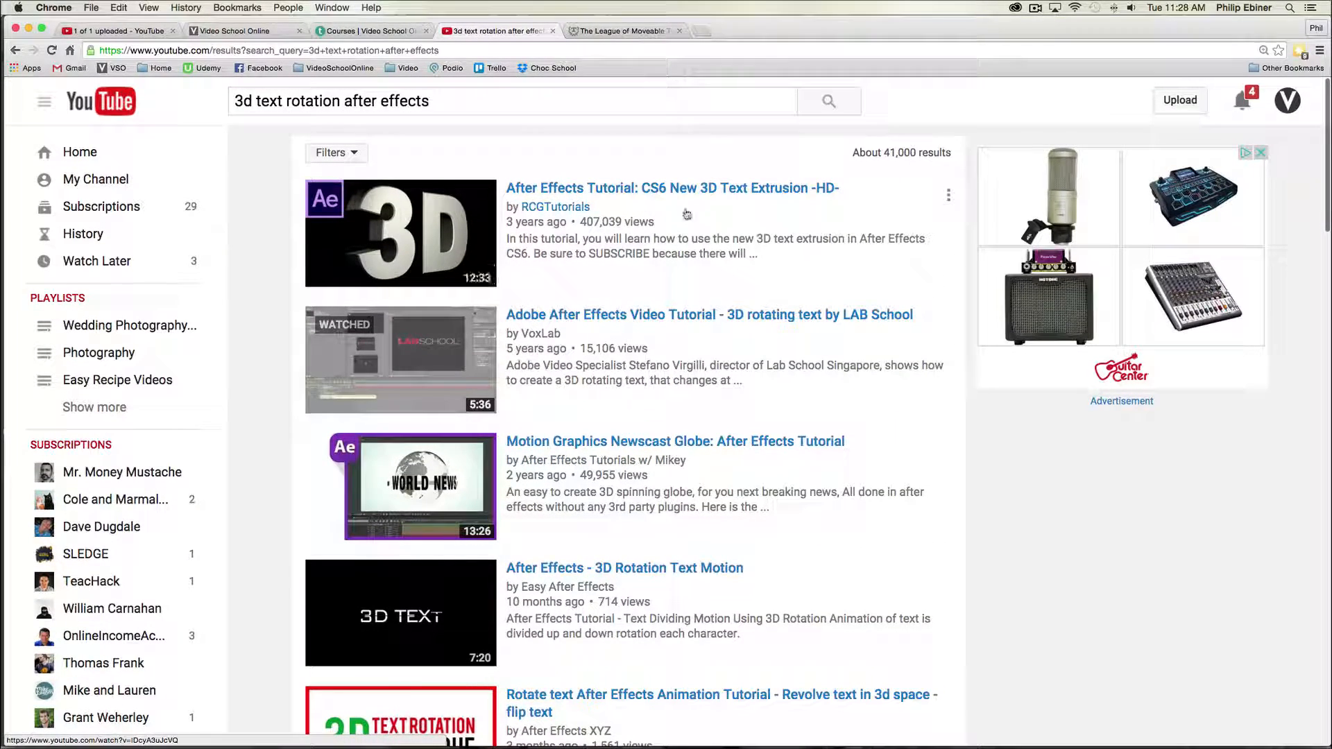
scroll(451, 279, down, 2)
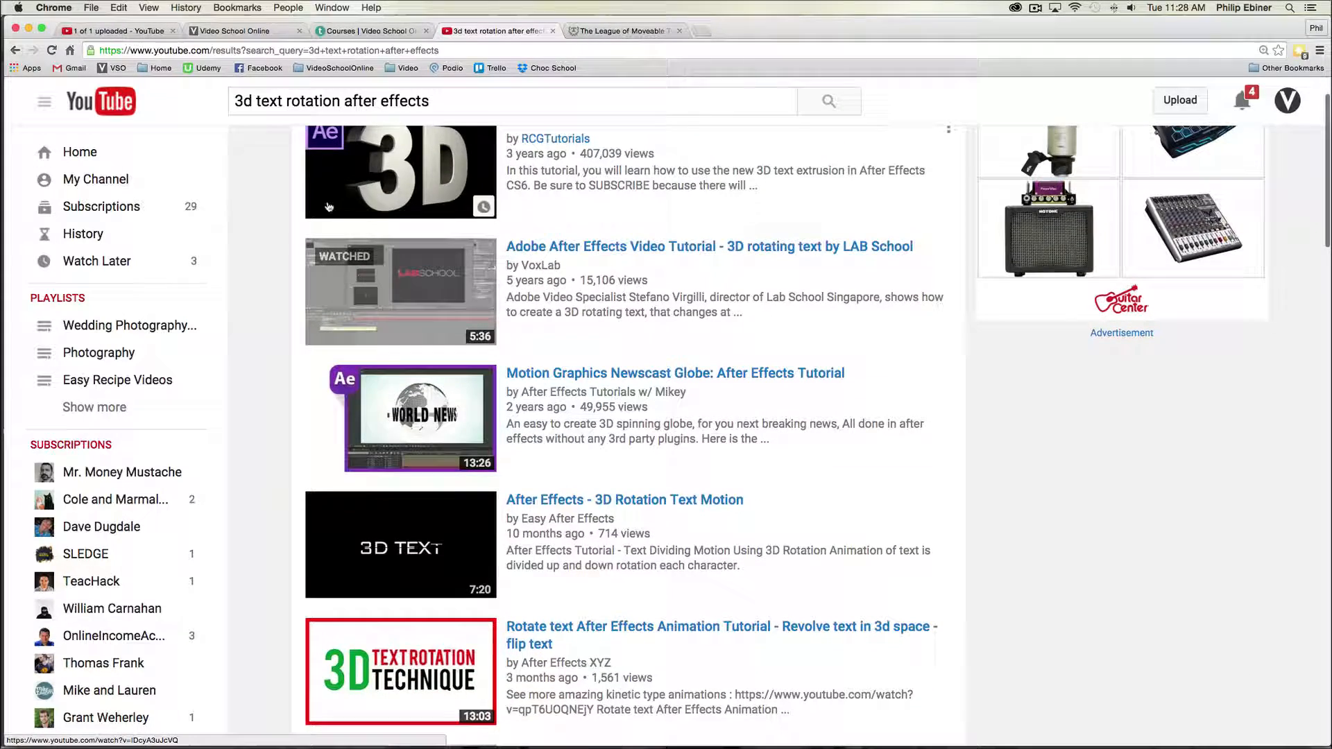
scroll(504, 355, down, 5)
scroll(505, 355, up, 4)
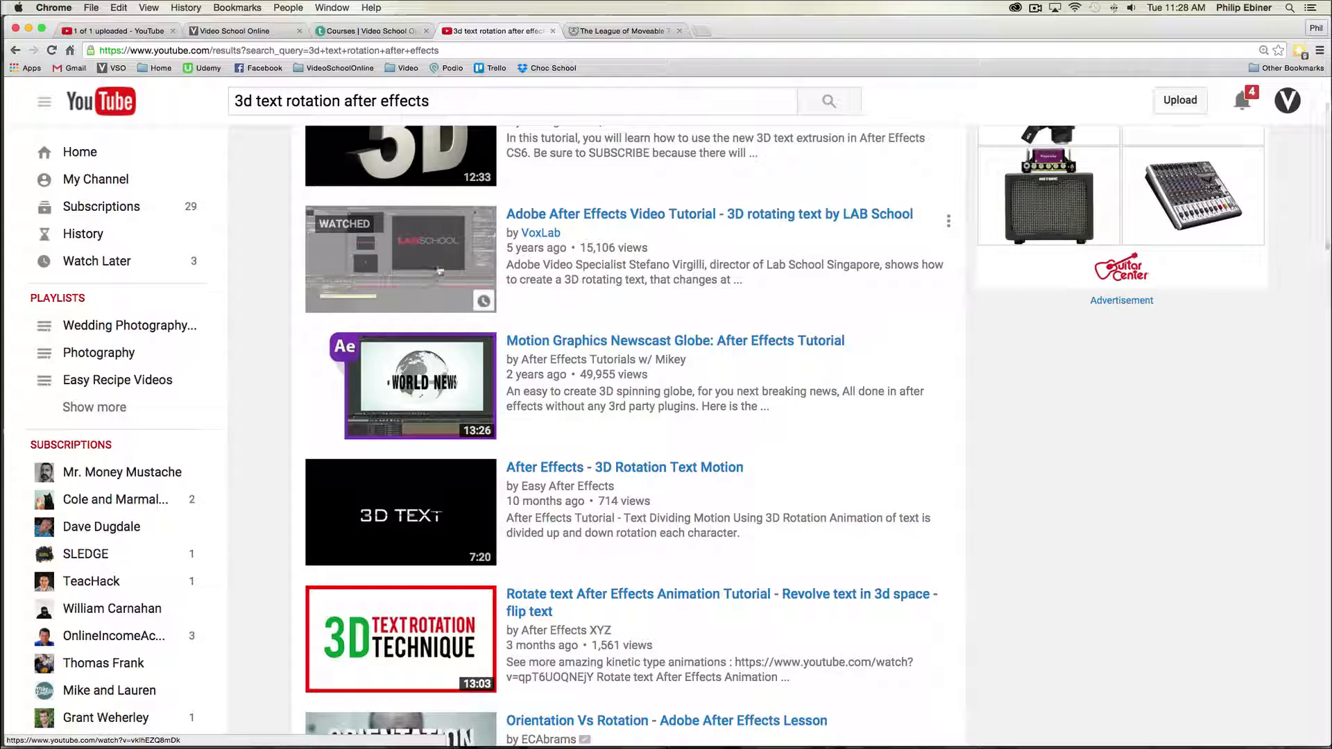
scroll(424, 298, down, 4)
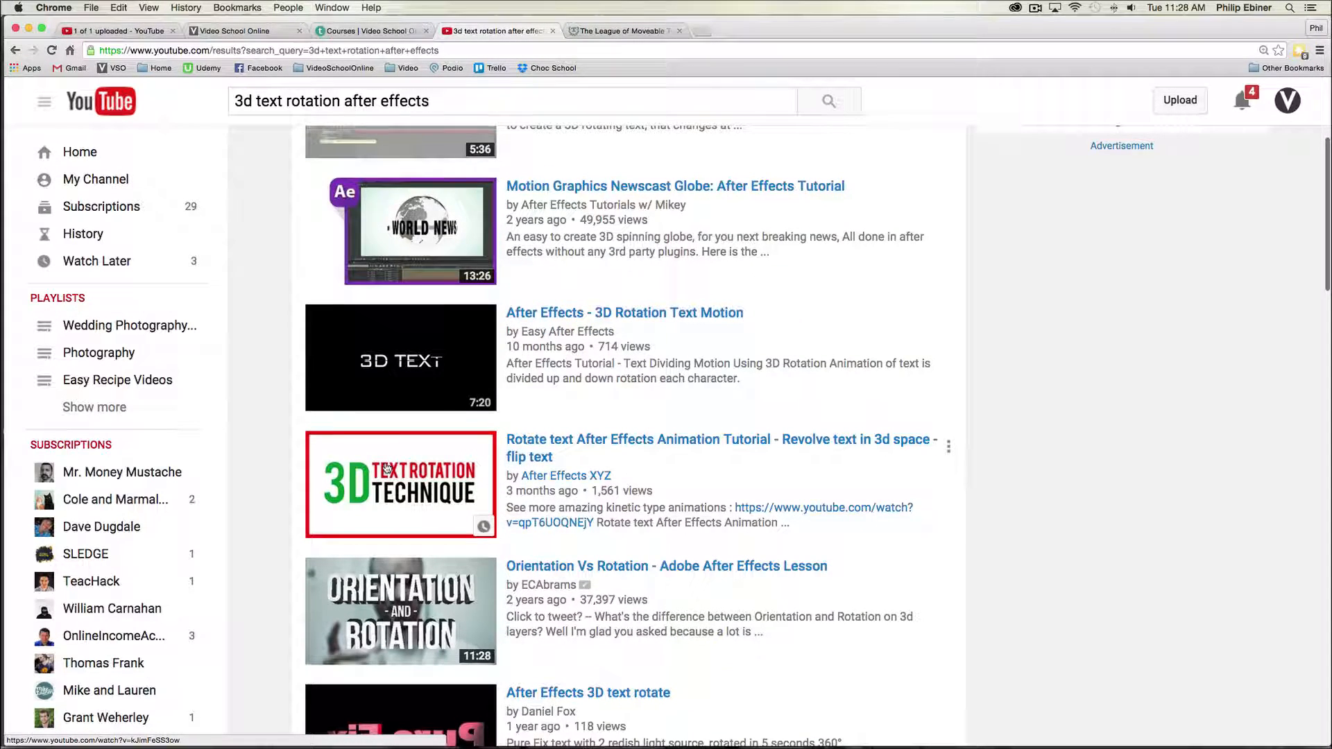
scroll(609, 498, down, 5)
scroll(609, 498, down, 4)
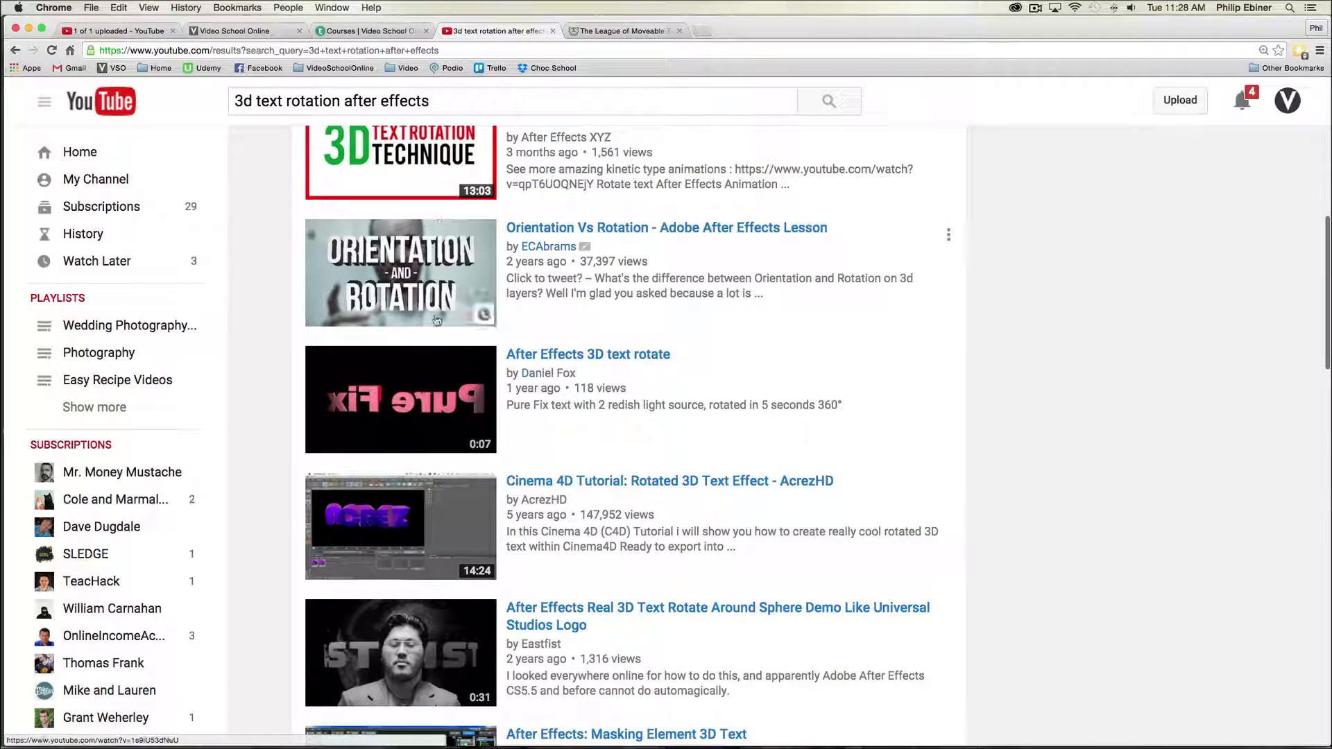
scroll(613, 349, down, 10)
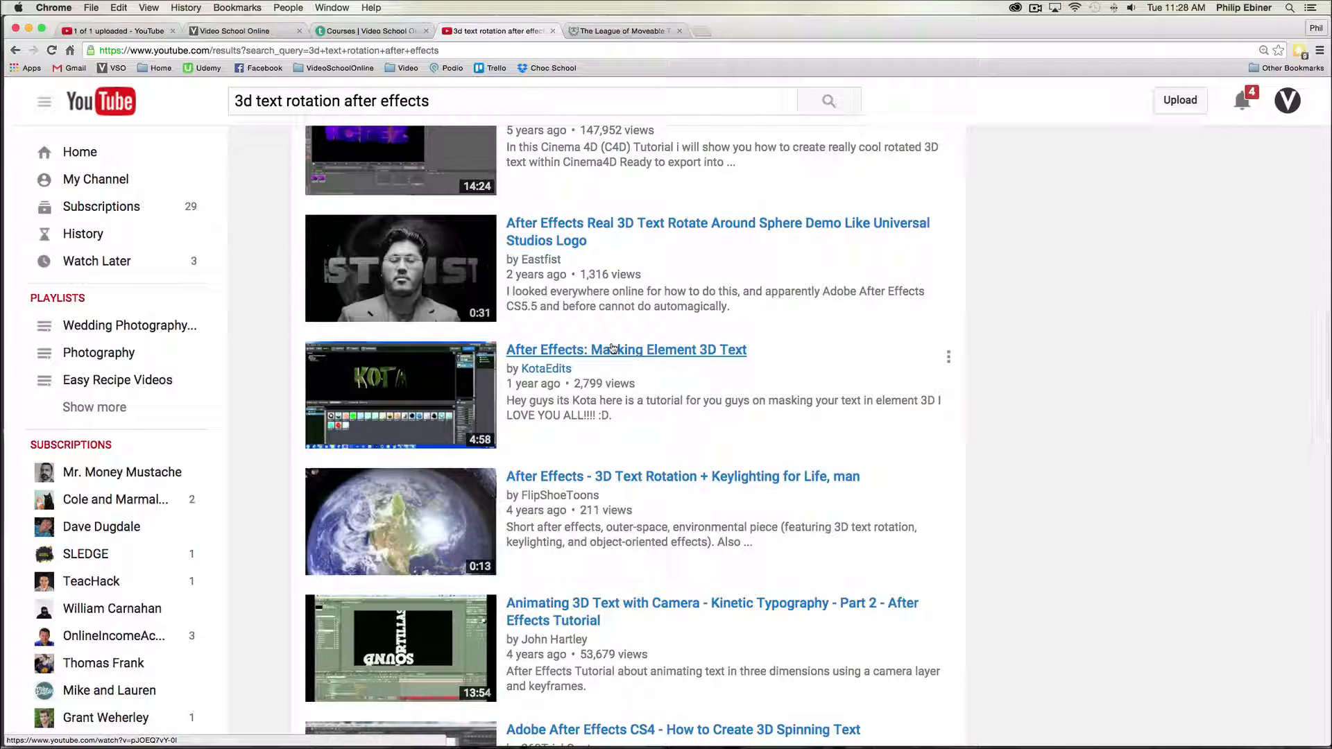
scroll(613, 348, up, 20)
scroll(595, 347, up, 1)
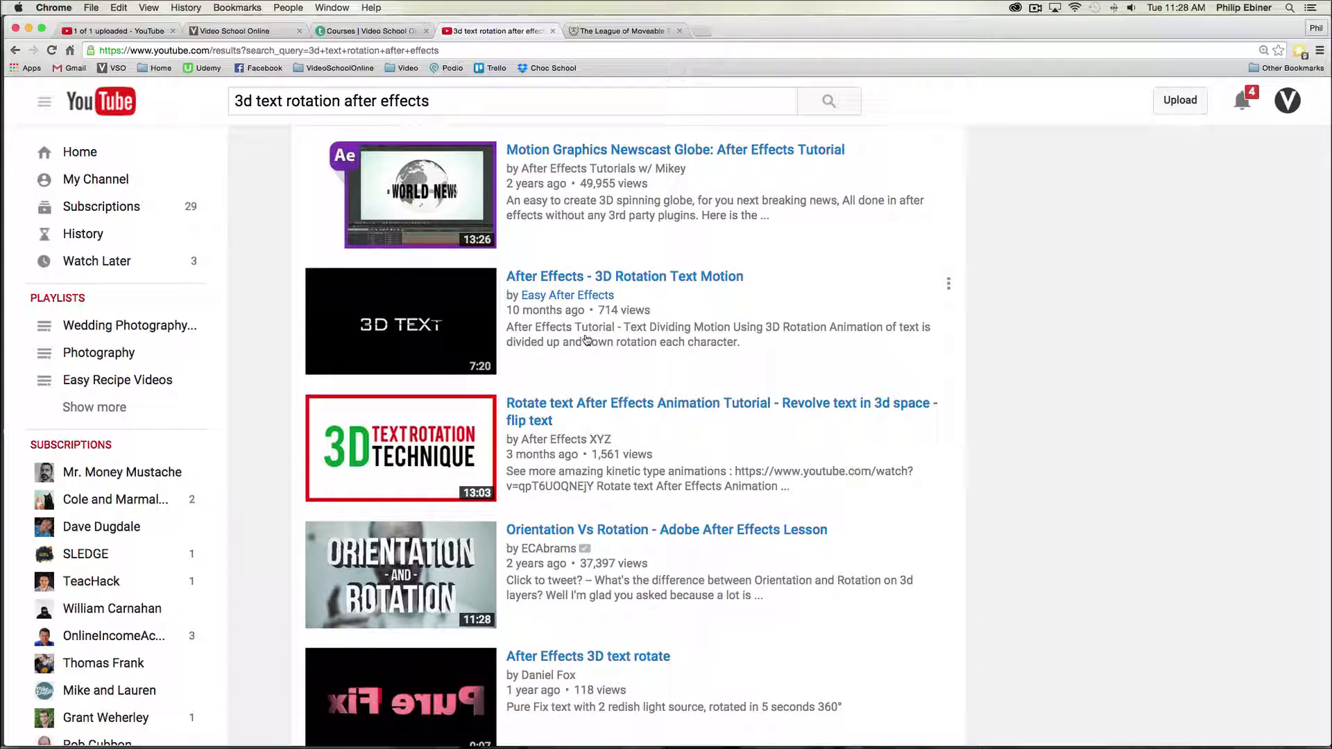
- Back in Photoshop, add a Solid Color fill layer in yellow (H 47, S 70, B 85)
key(super+Tab)
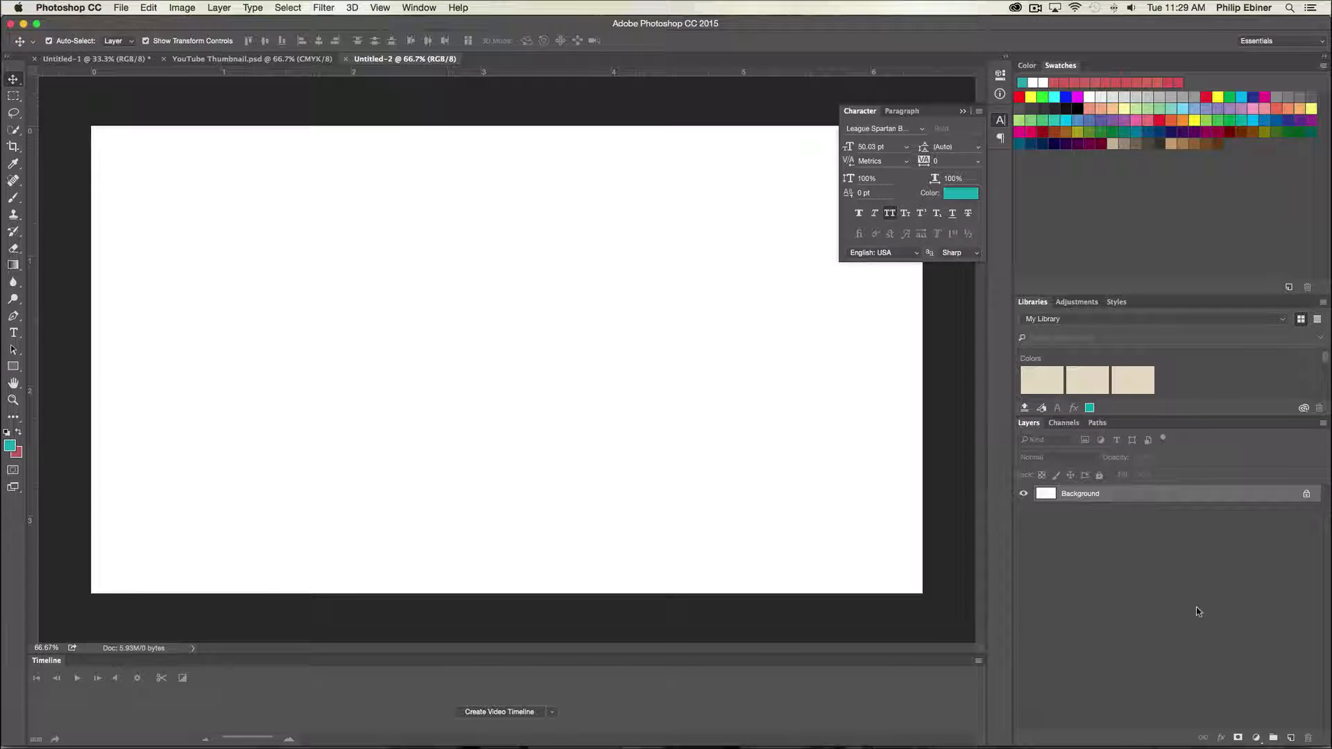
click(1255, 739)
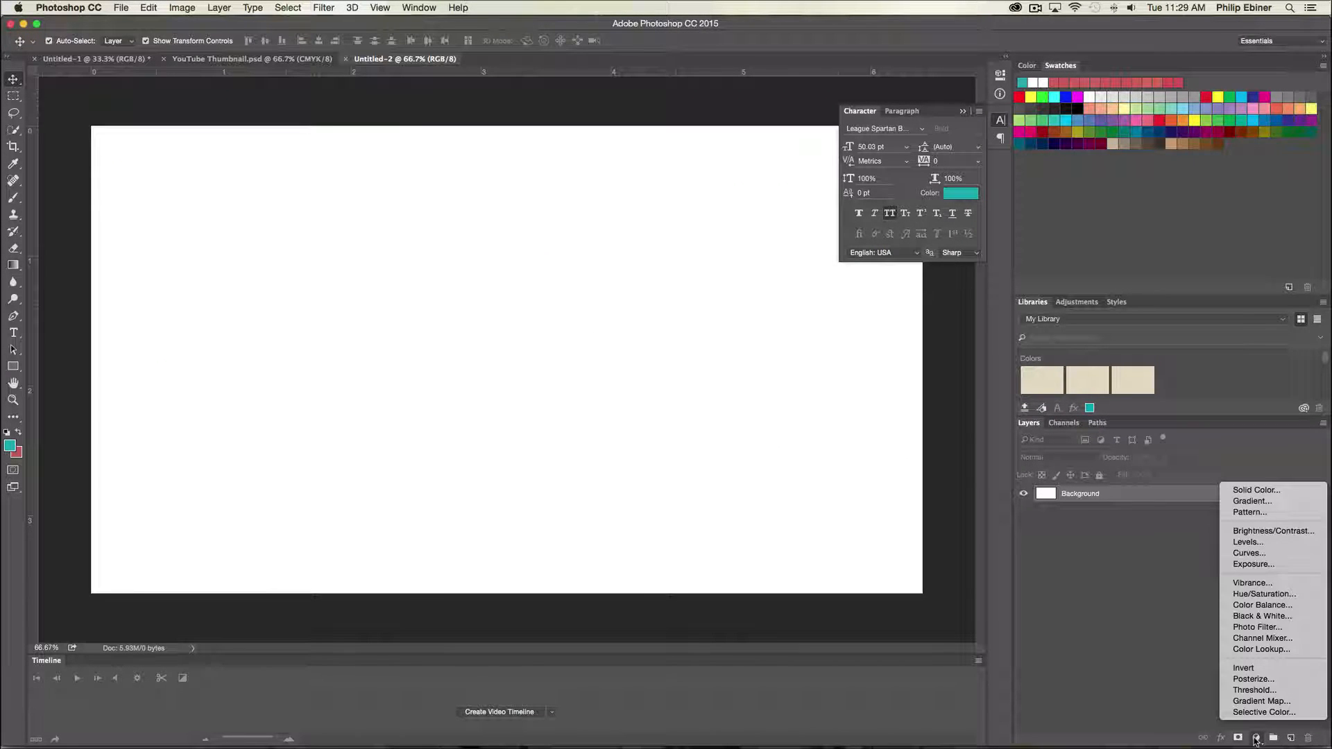
click(1257, 492)
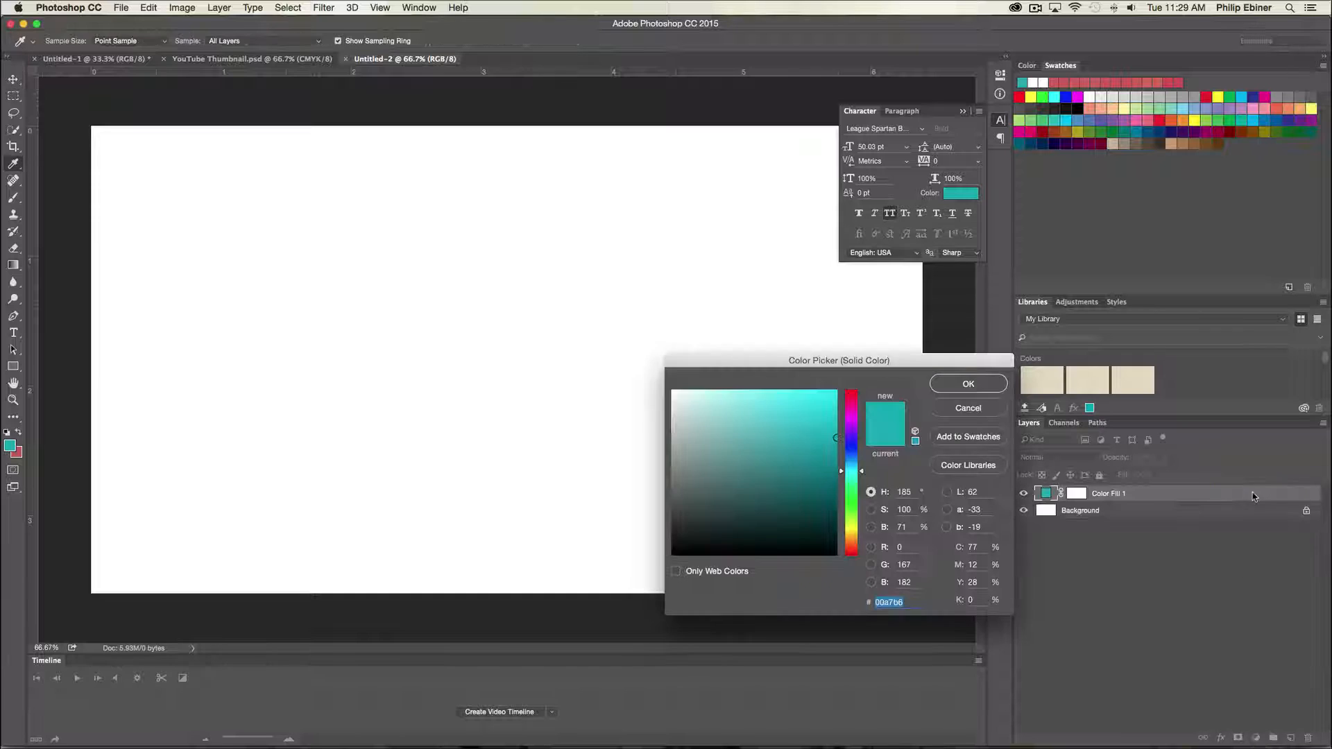
click(851, 517)
drag(852, 525, 851, 534)
drag(797, 409, 797, 414)
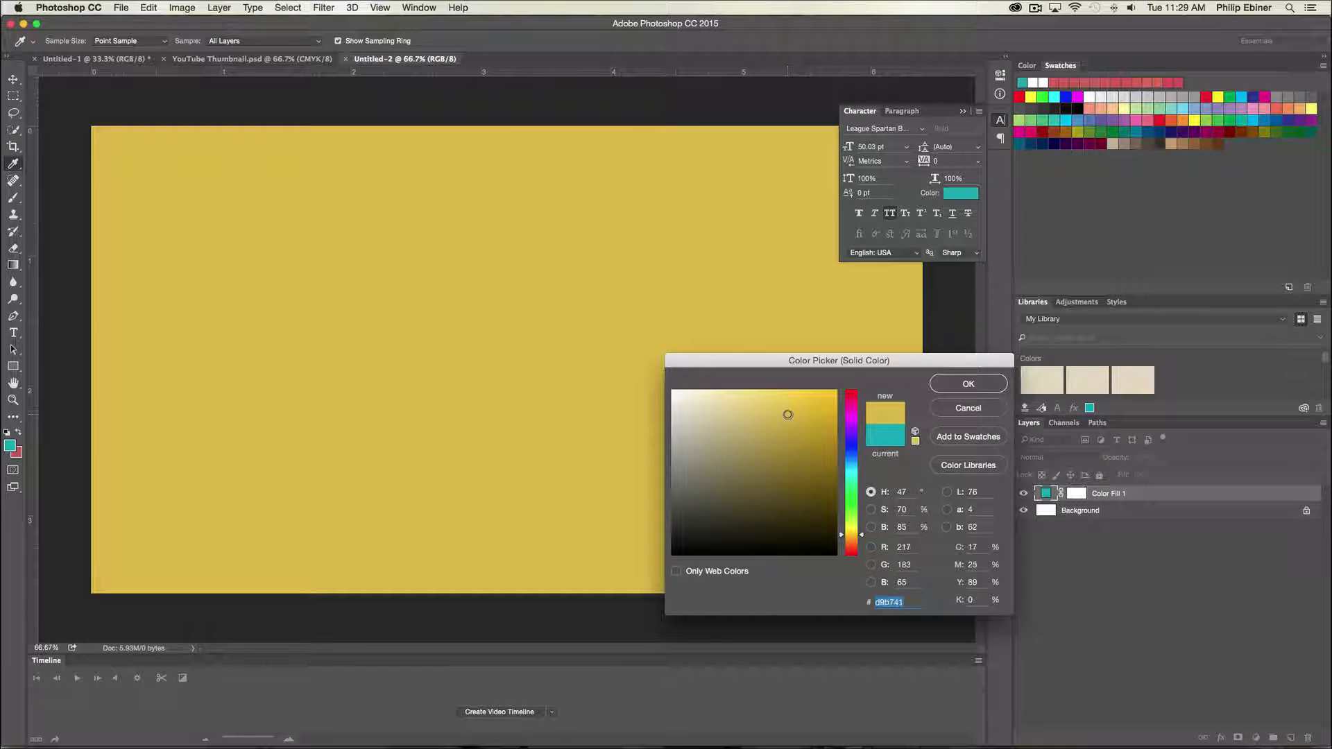
click(971, 383)
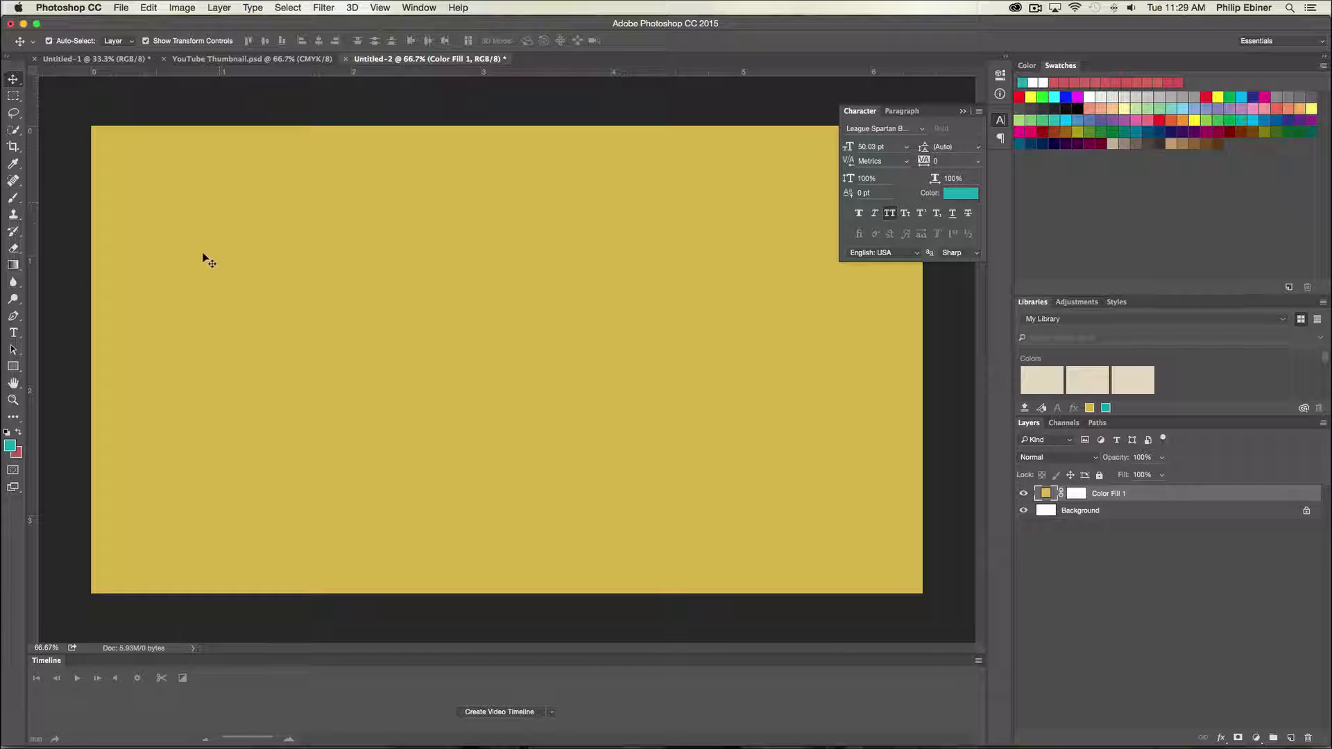
- Switch to the browser and review the wording of the video title on the YouTube upload page
key(super+Tab)
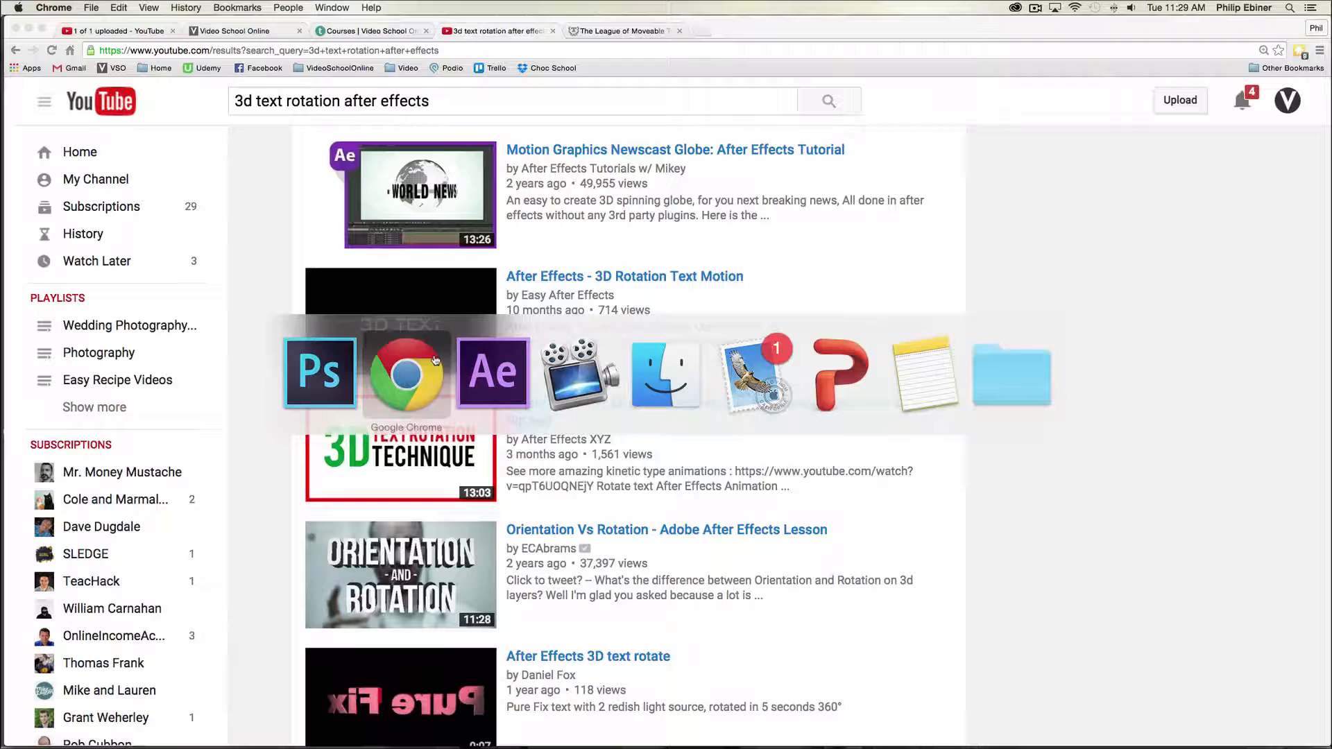
click(122, 30)
scroll(650, 278, up, 5)
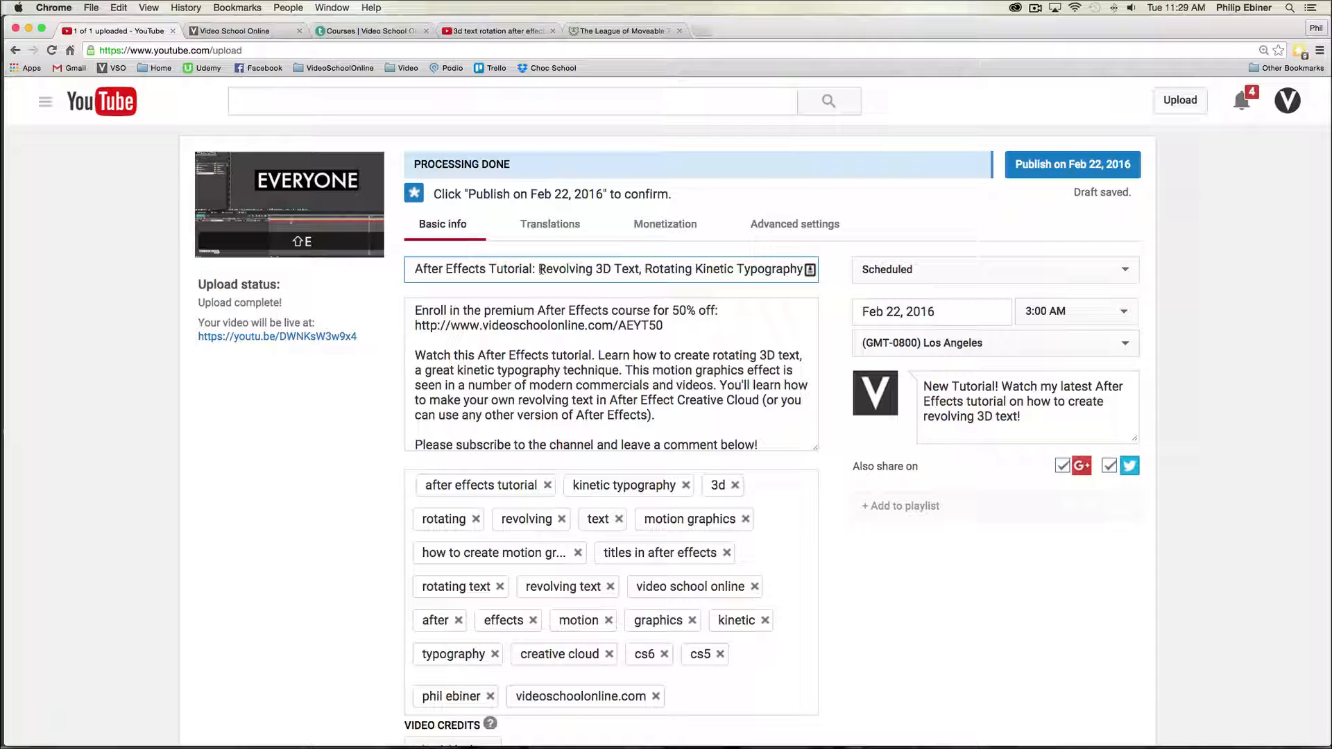
drag(540, 269, 612, 274)
scroll(641, 269, down, 1)
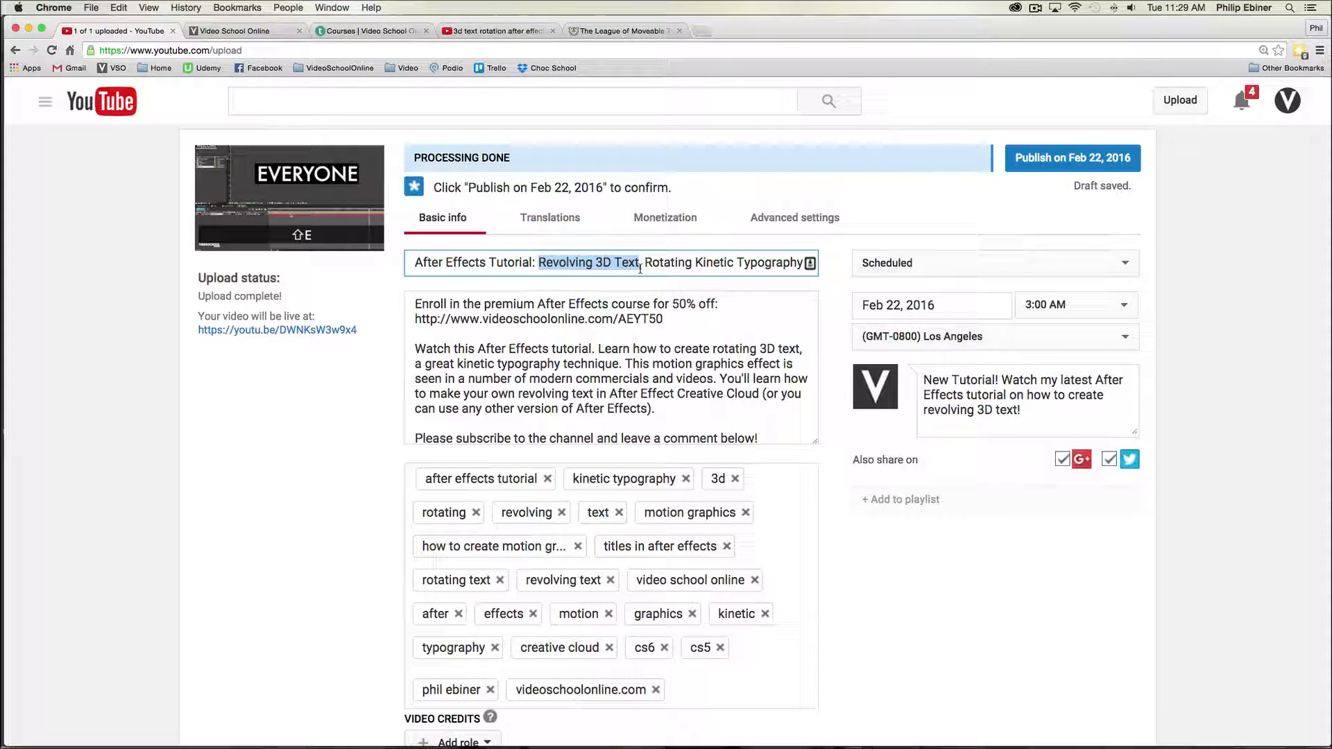
click(664, 264)
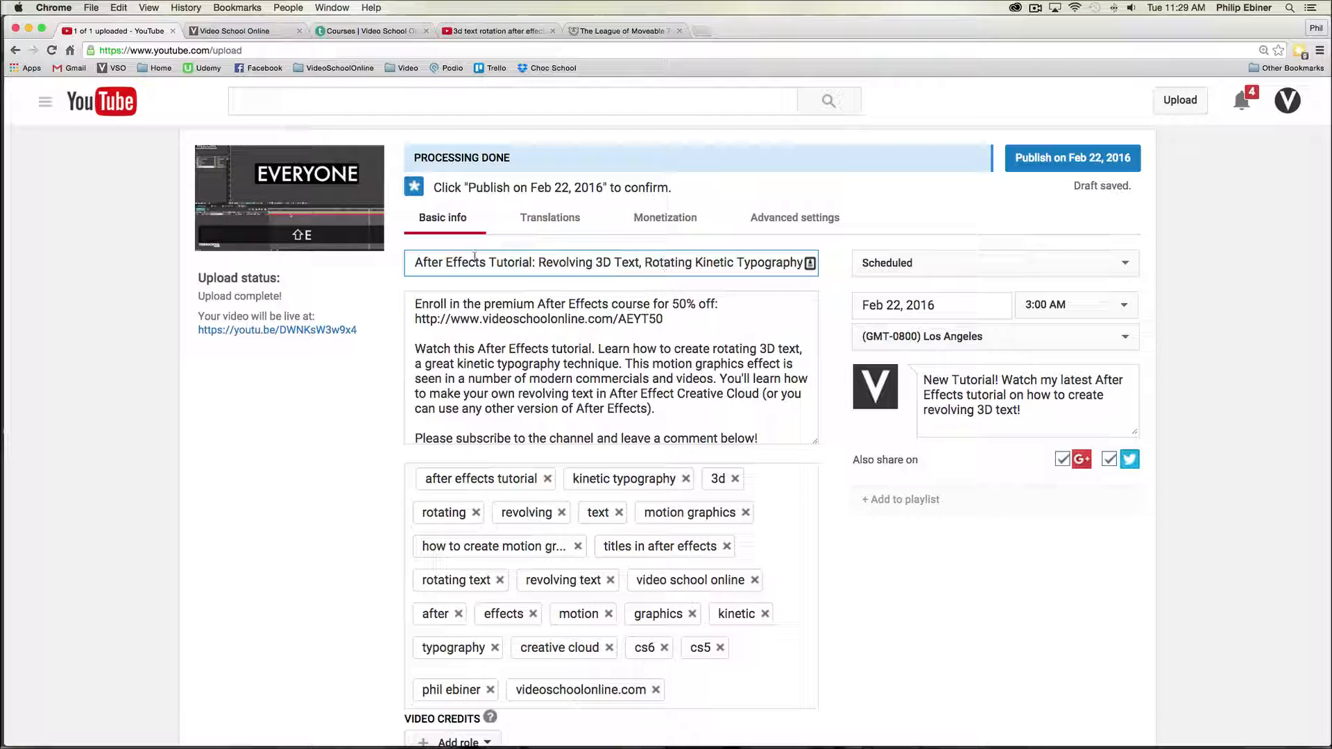
drag(414, 263, 522, 263)
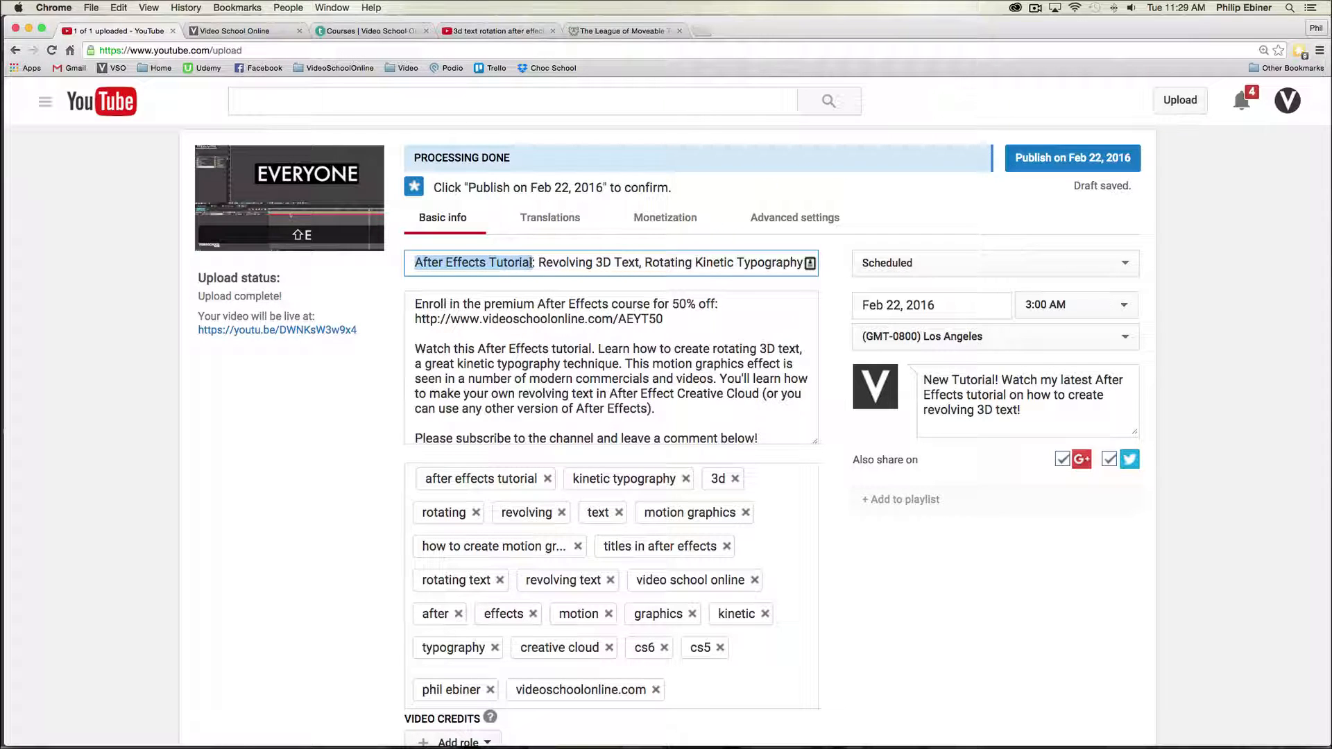
scroll(608, 326, down, 1)
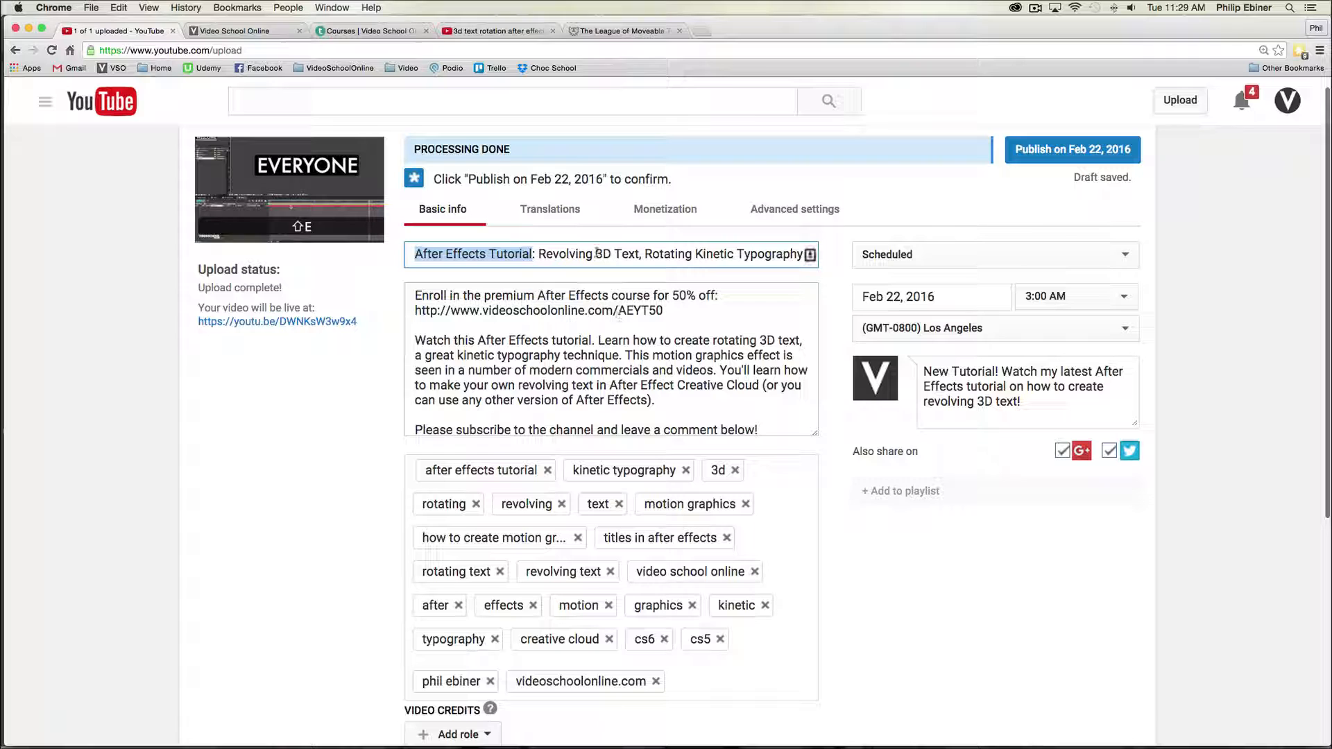
drag(539, 254, 634, 253)
- In Photoshop, add the two-line text REVOLVING TEXT on the yellow background with the Type tool and commit it
key(super+Tab)
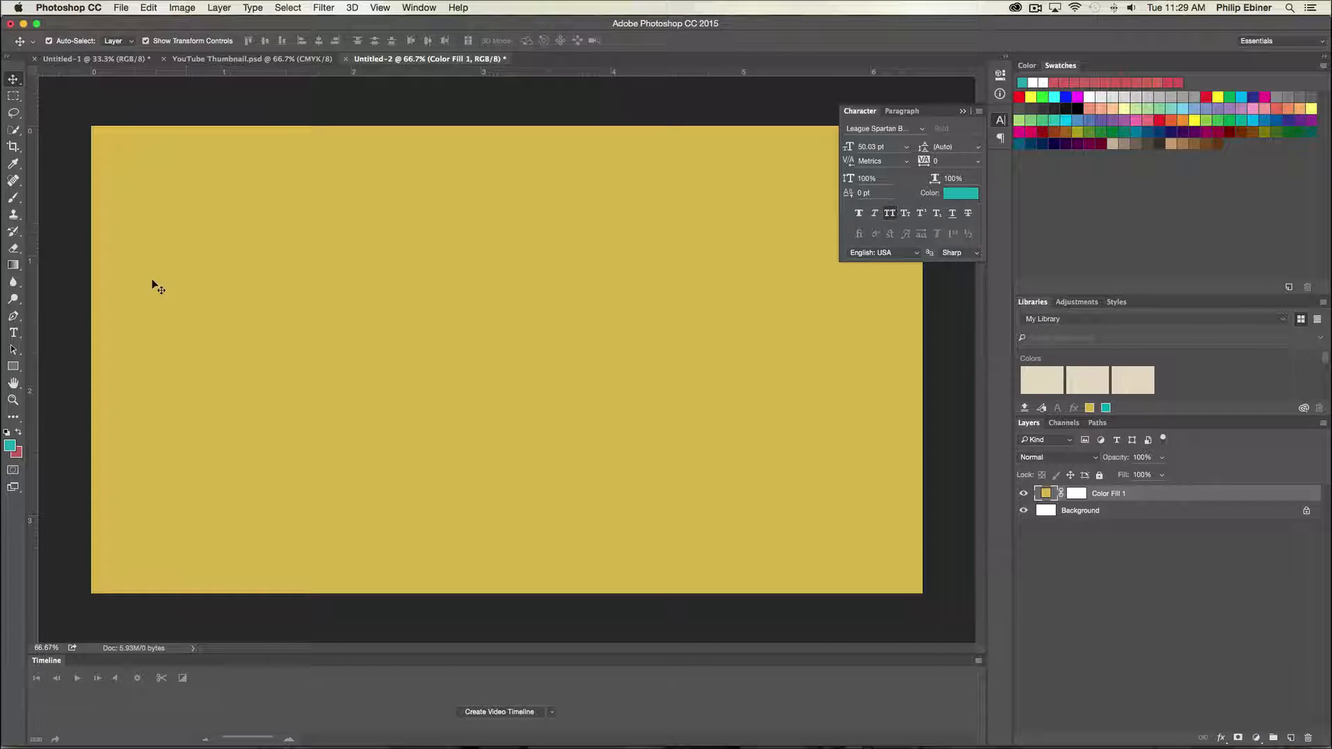
click(14, 334)
click(363, 299)
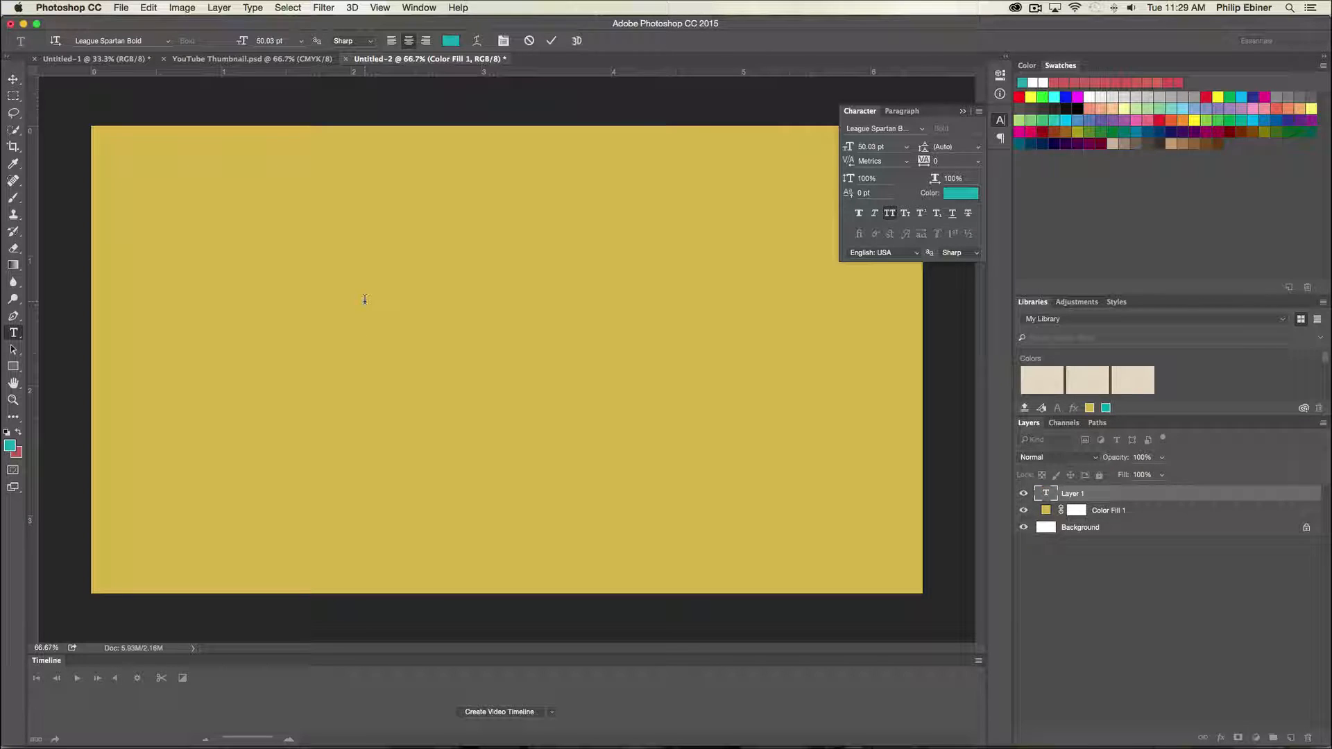
text(Revolving)
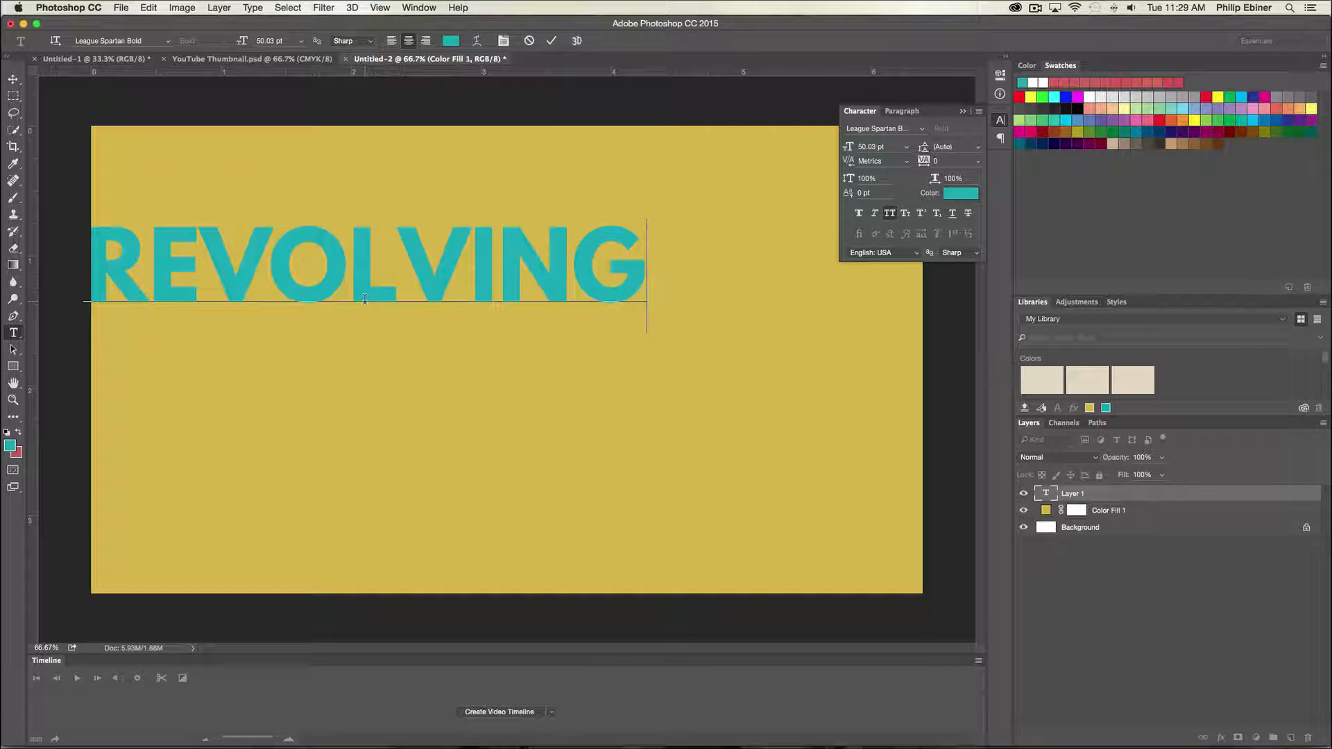
text(TE)
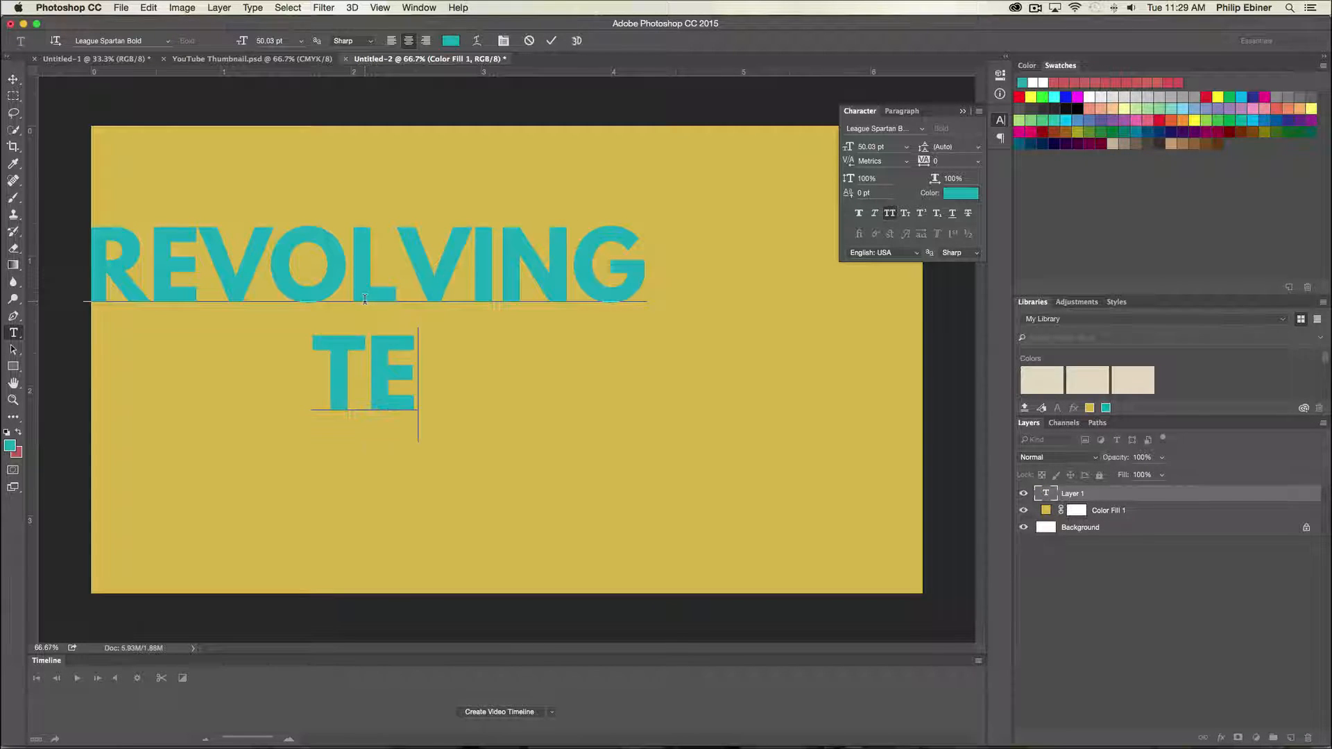
text(X)
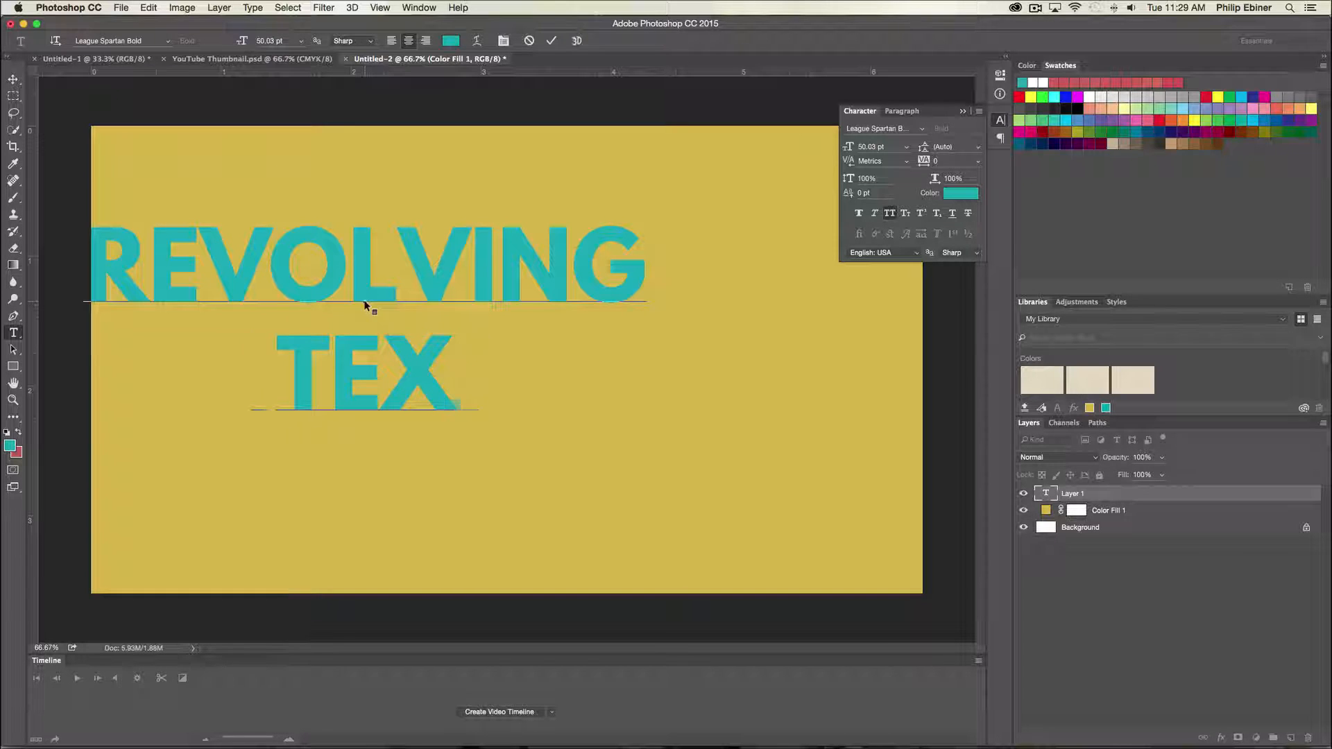
text(T)
click(14, 80)
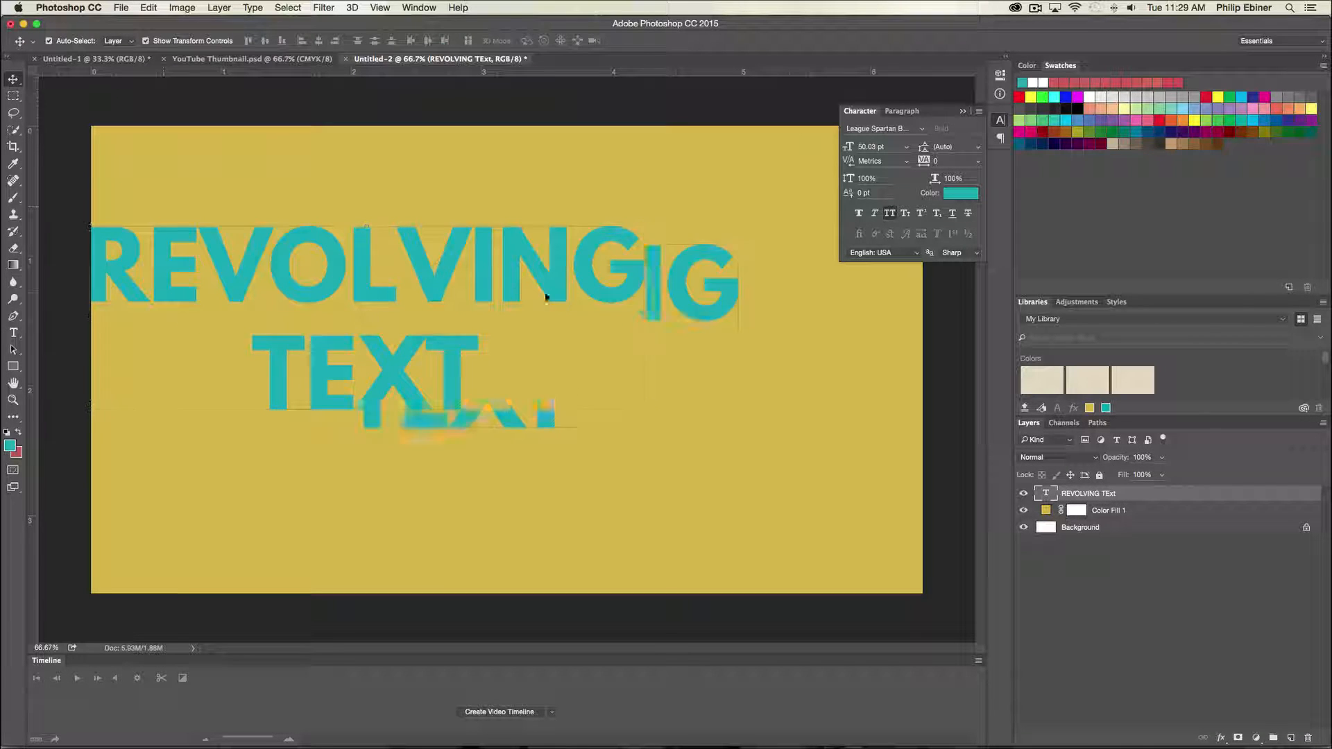
- Change the color of the selected REVOLVING TEXT to white
drag(529, 291, 653, 316)
click(951, 194)
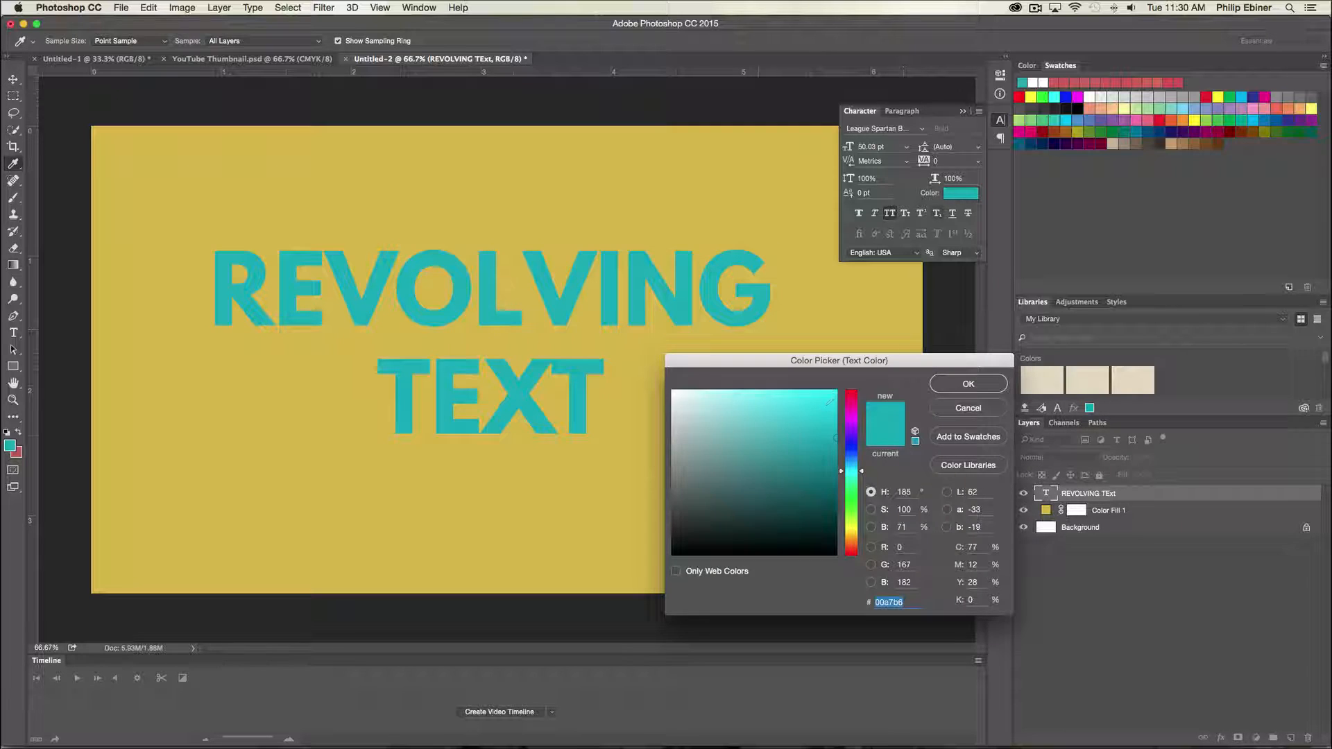
click(672, 391)
click(983, 383)
- Append the word TUTORIAL after TEXT on the second line
drag(581, 309, 657, 321)
double_click(669, 358)
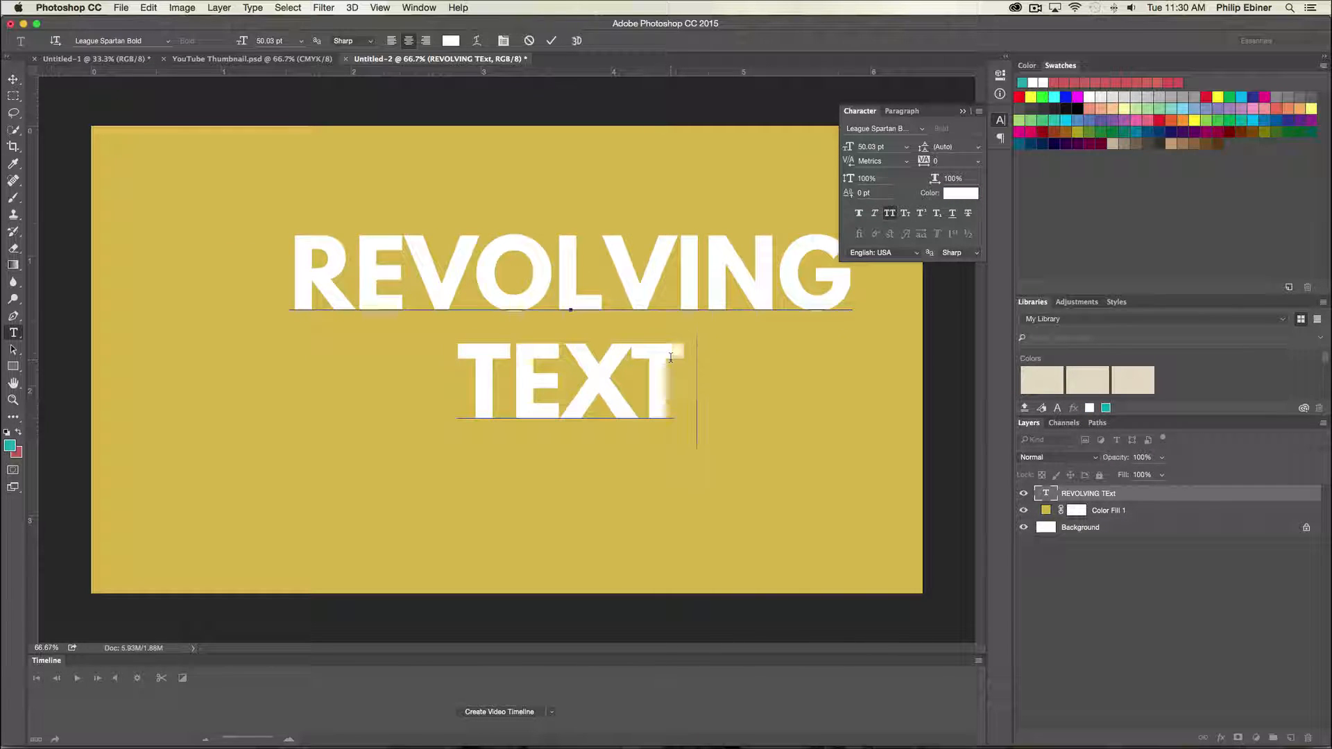
text(TUTORIAL)
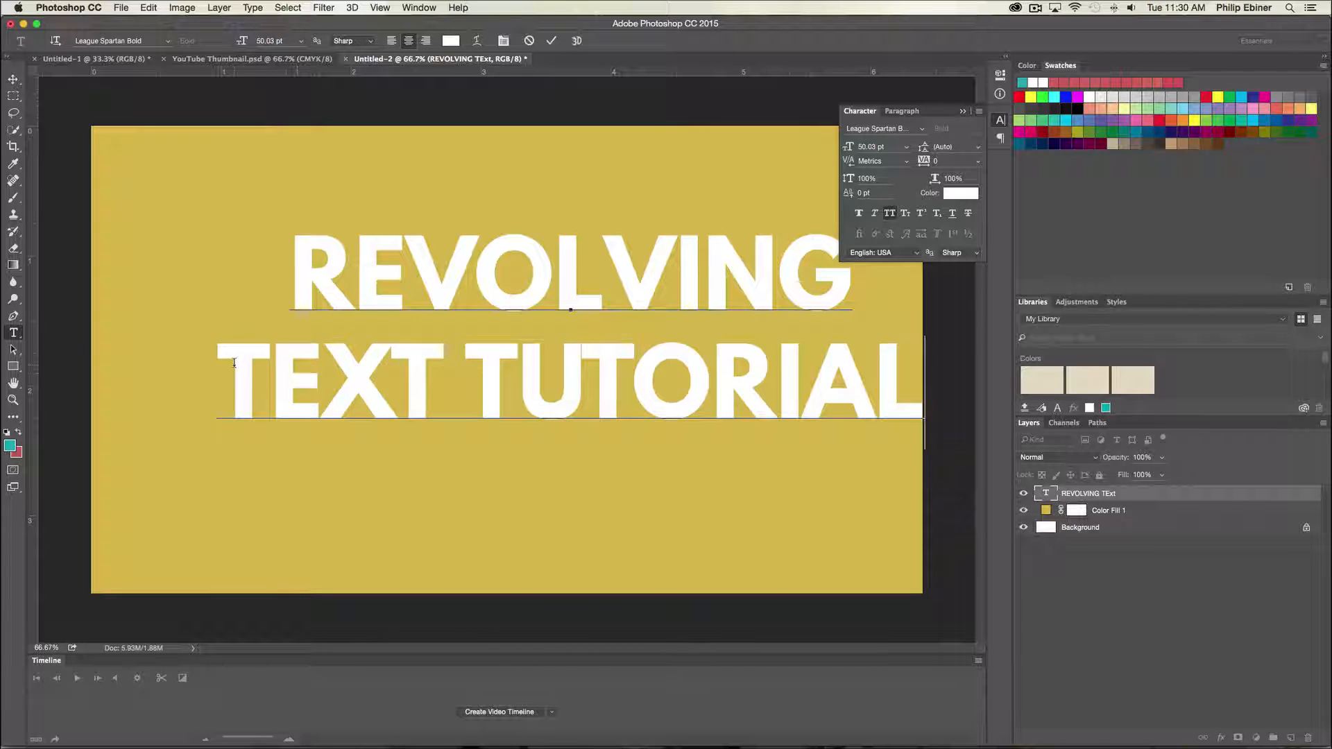
- Set the font size of the TEXT TUTORIAL line to 40.03 pt
drag(233, 362, 922, 378)
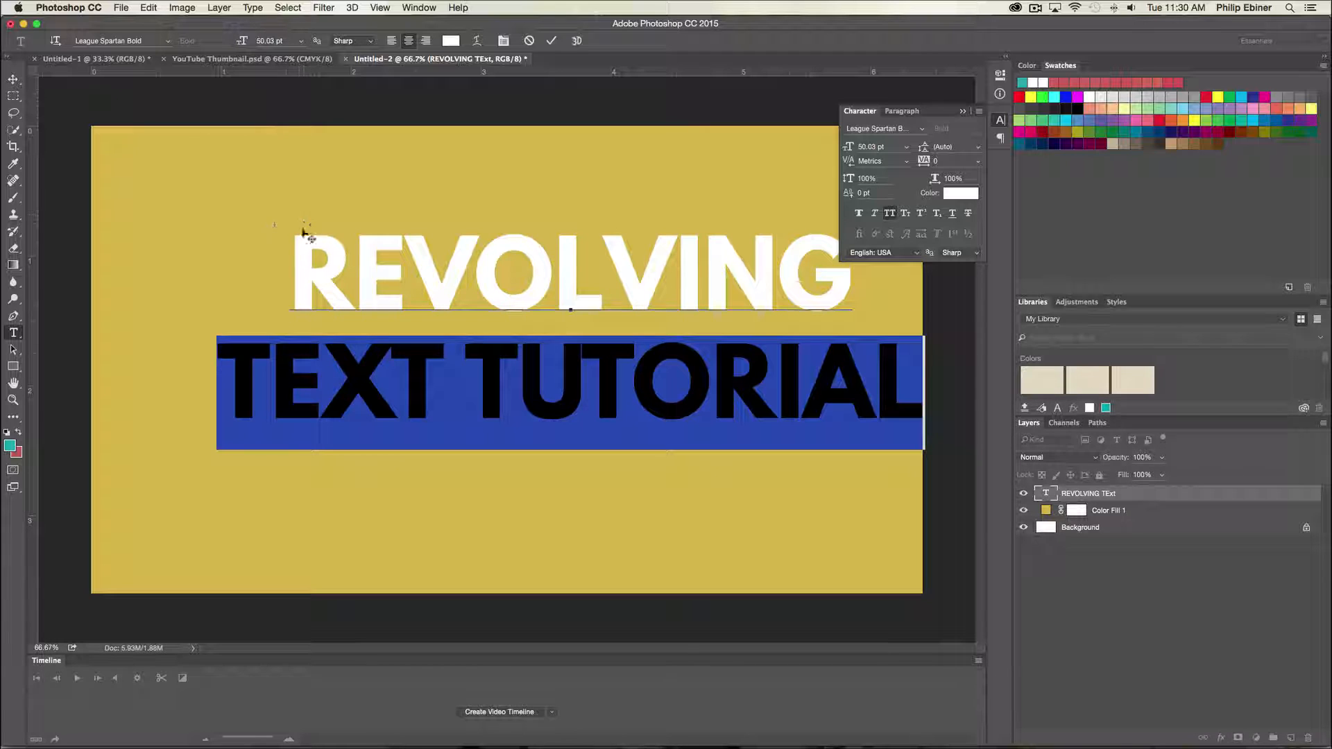
drag(847, 148, 842, 148)
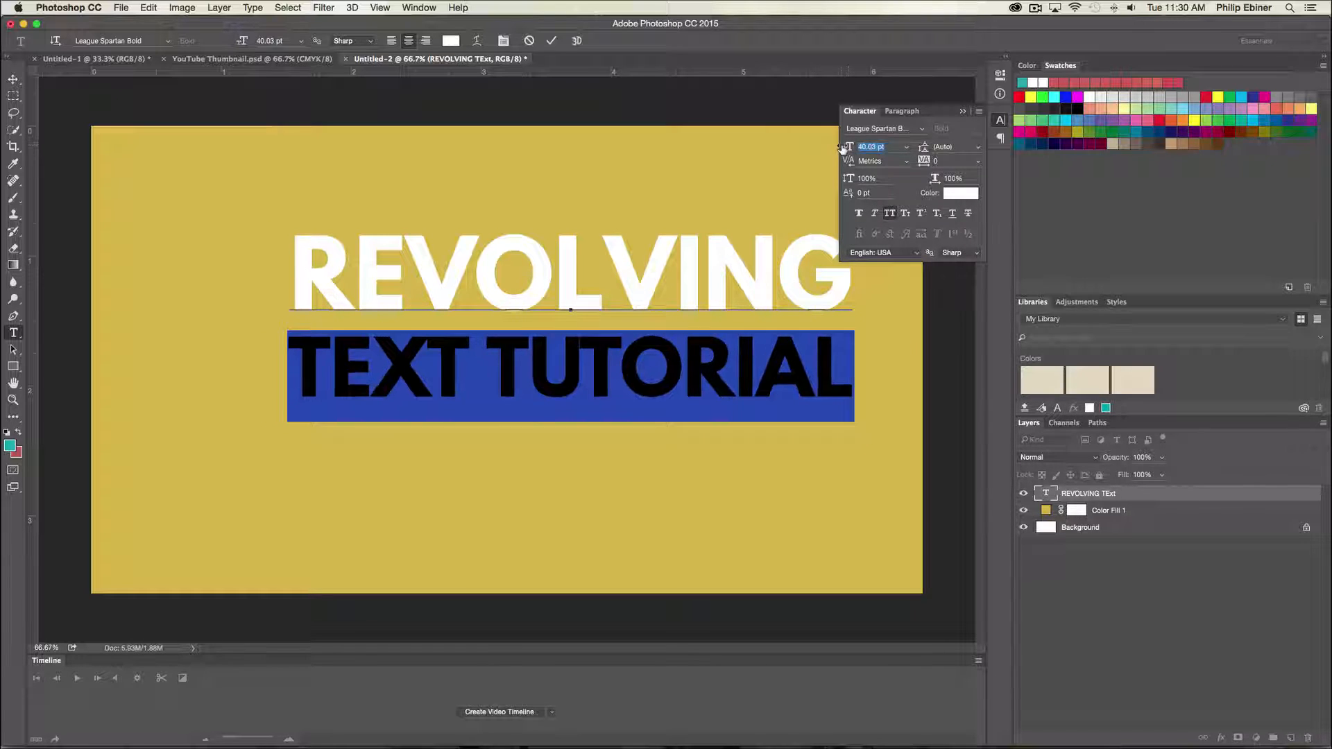
- Scale the text block to about 83% and center it on the canvas
click(13, 79)
drag(823, 235, 765, 279)
drag(664, 320, 633, 323)
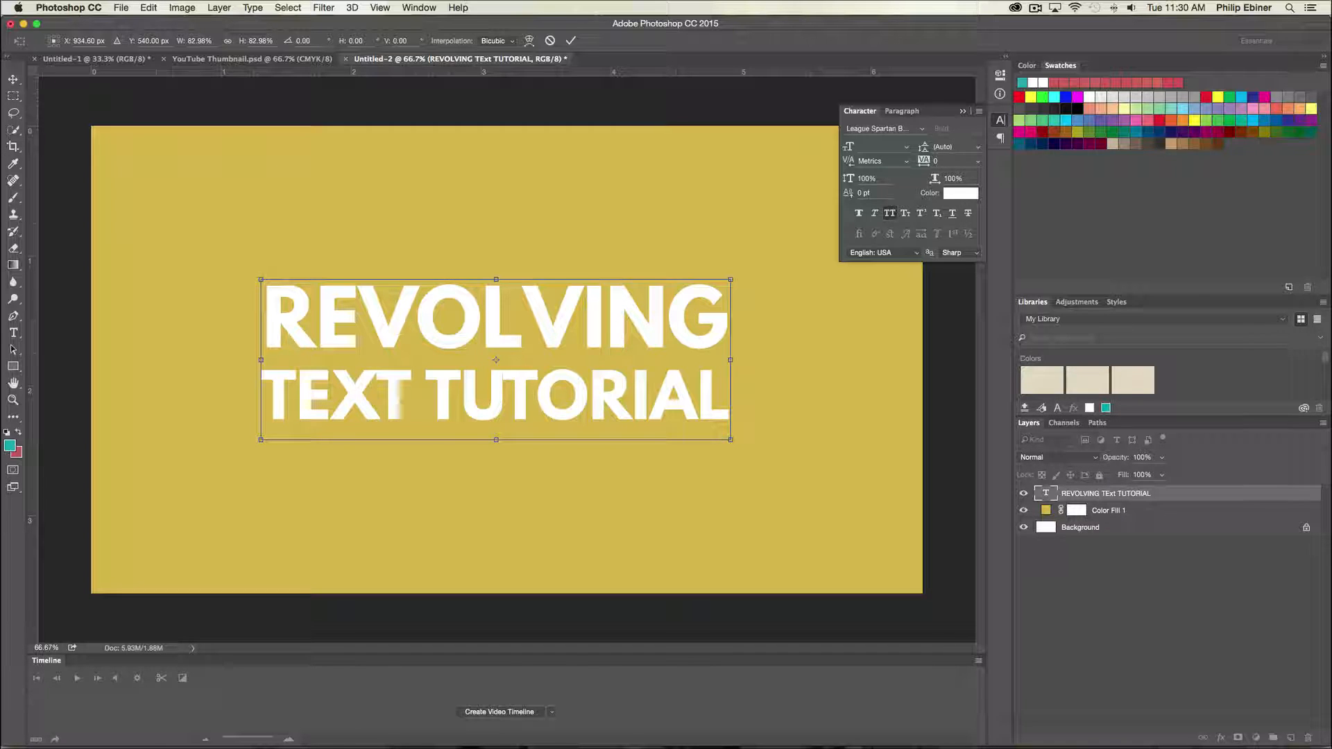
key(Return)
- Place an arrow graphic, scale it to about 19%, rotate it about -24° and position it at the lower left of the text
drag(7, 187, 711, 291)
drag(743, 127, 596, 270)
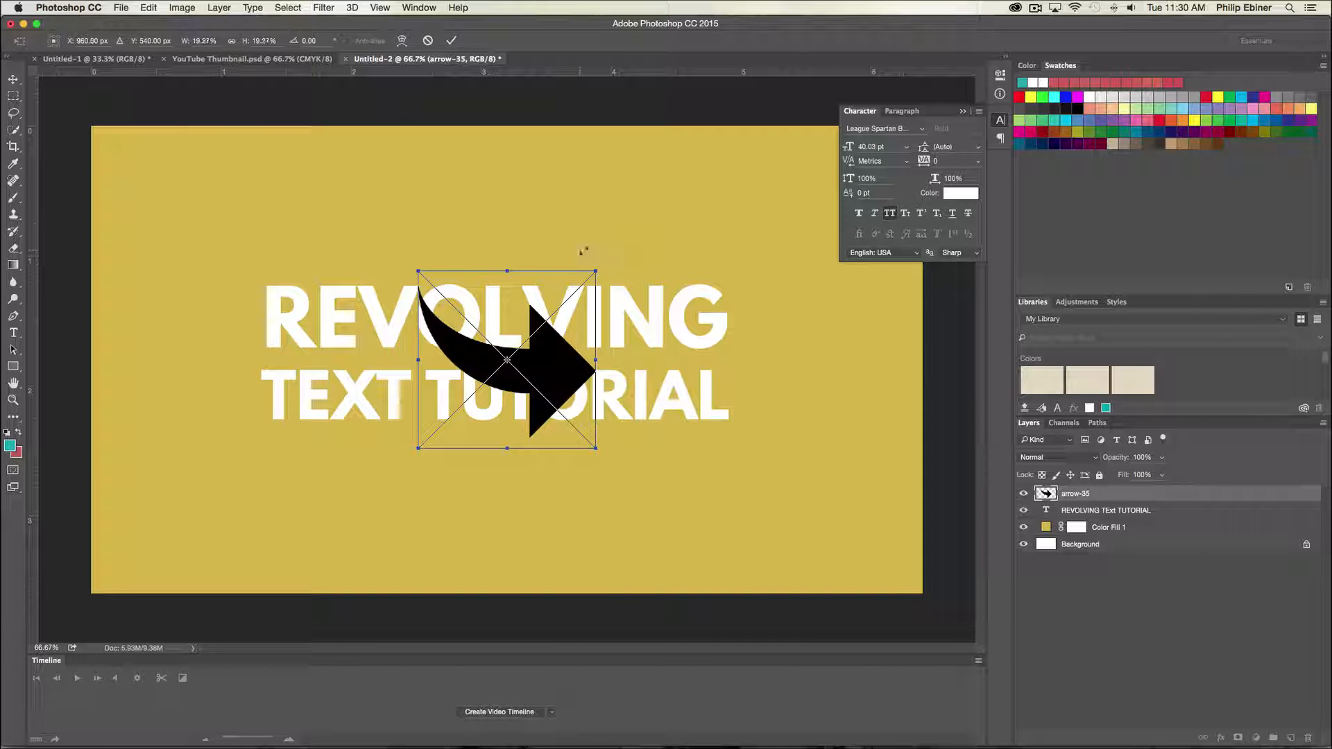
drag(608, 388, 364, 494)
drag(365, 372, 408, 415)
drag(301, 449, 305, 440)
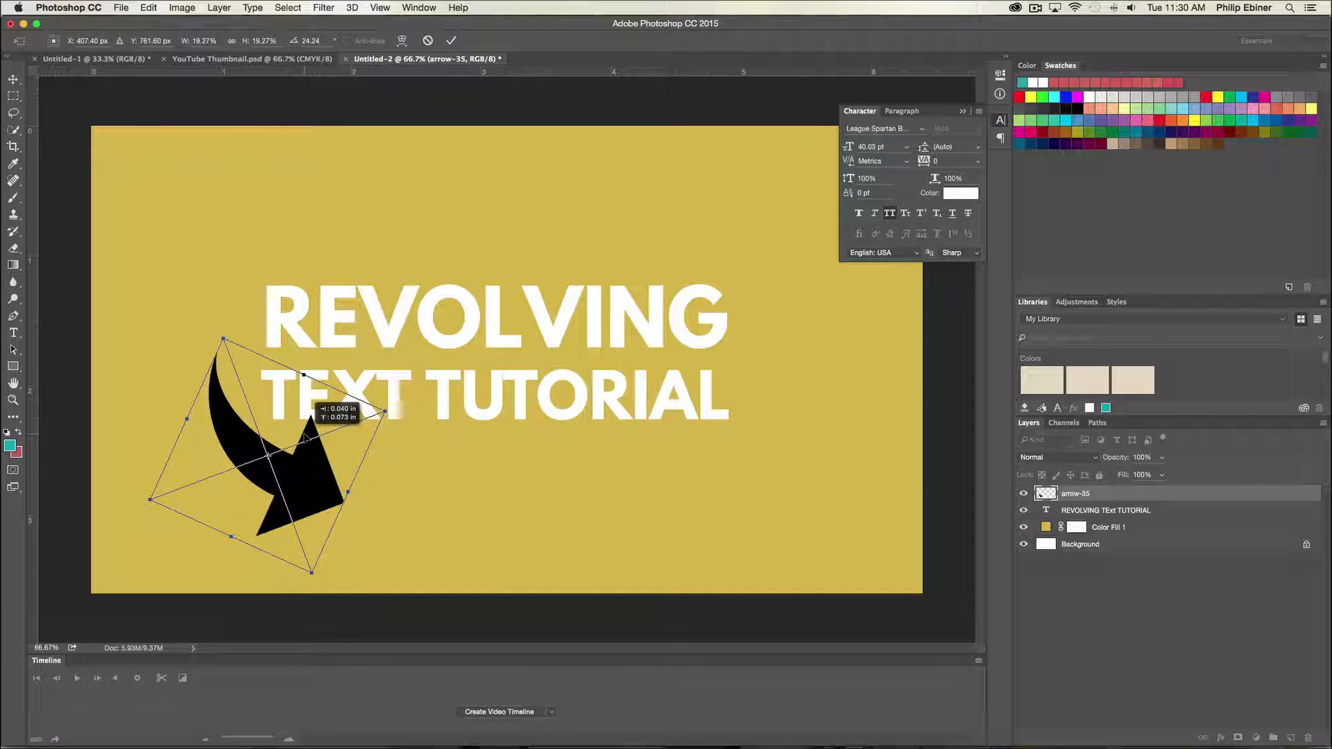
key(Return)
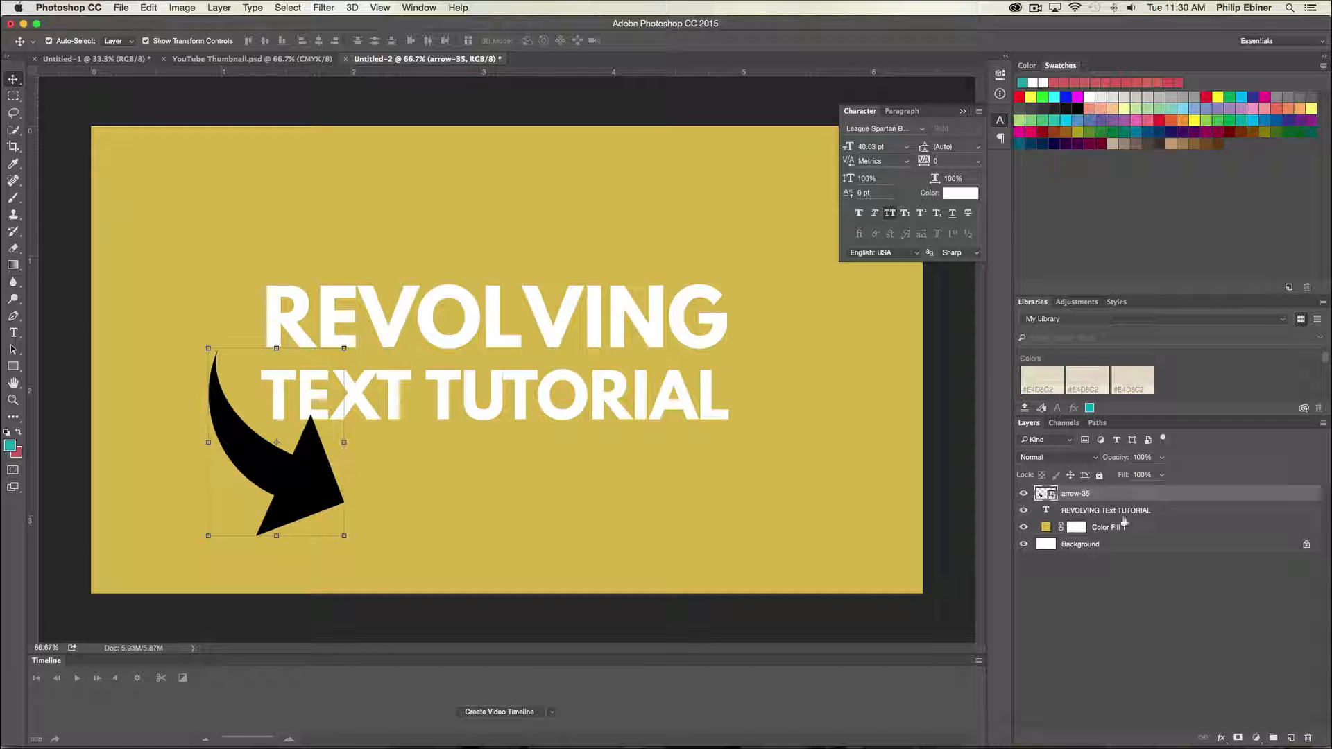
- Apply a white Color Overlay layer style to the arrow
double_click(1138, 493)
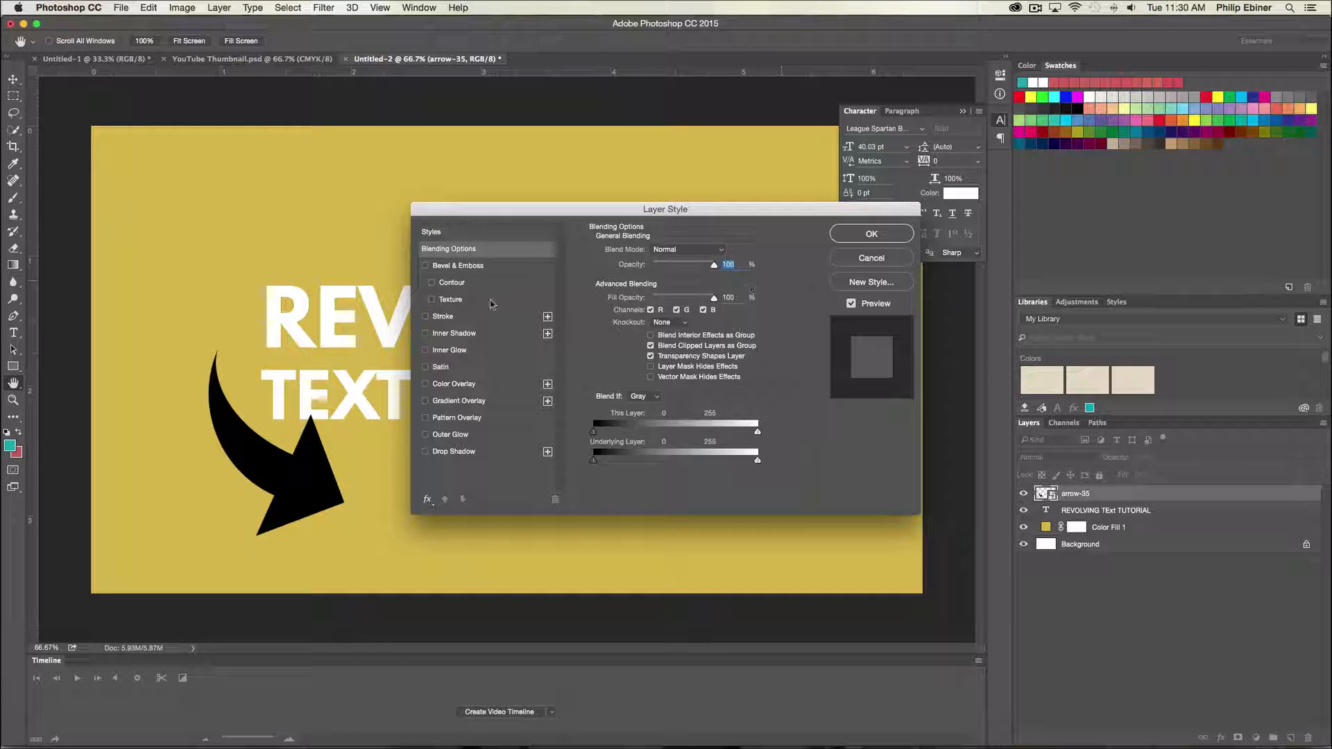
click(448, 387)
click(843, 236)
- Adjust the arrow's size and position with Free Transform
key(ctrl+t)
drag(316, 333, 381, 366)
key(Return)
- Duplicate the arrow, flip and rotate the copy, and place it at the upper right of the text pointing up
drag(310, 487, 686, 412)
key(ctrl+t)
drag(719, 243, 361, 668)
drag(647, 280, 742, 210)
key(Return)
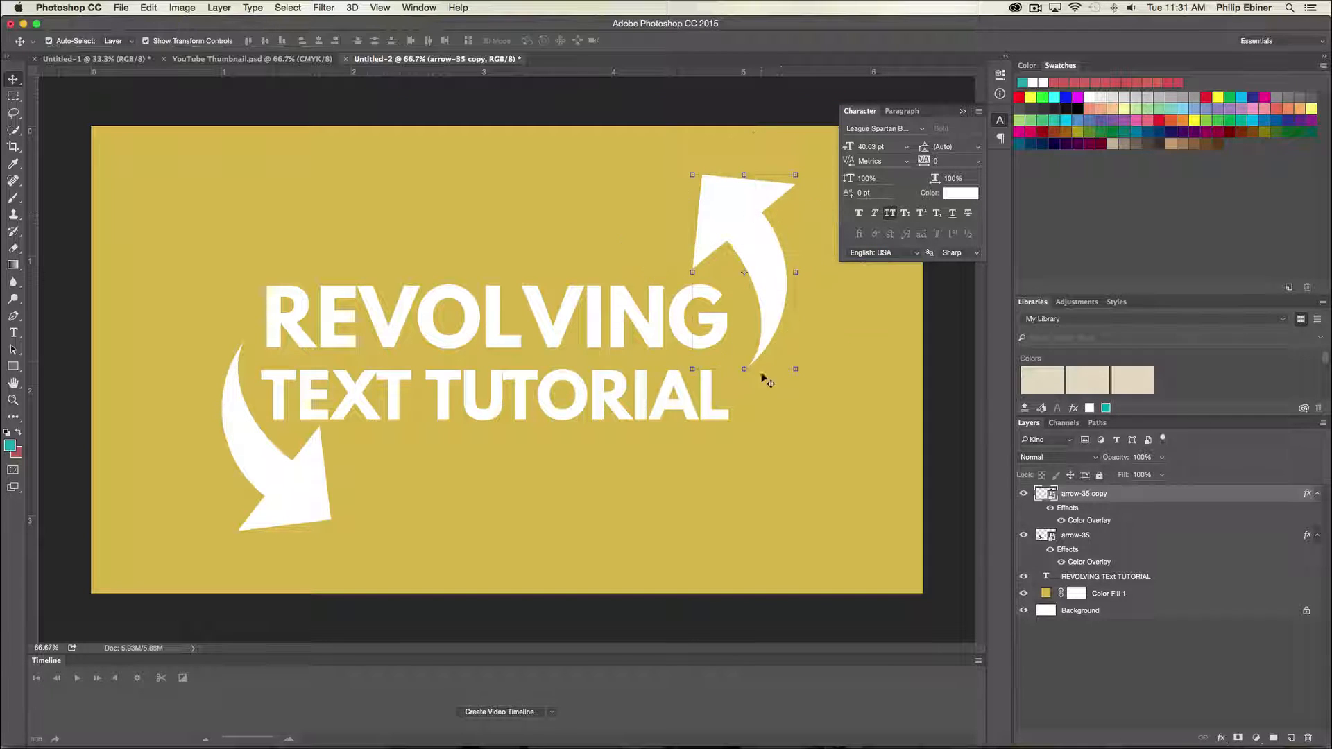
- Fine-tune the positions of the two arrows around the text
click(296, 463)
drag(336, 548, 379, 514)
drag(297, 501, 312, 472)
key(Return)
click(758, 202)
drag(806, 167, 776, 131)
key(Escape)
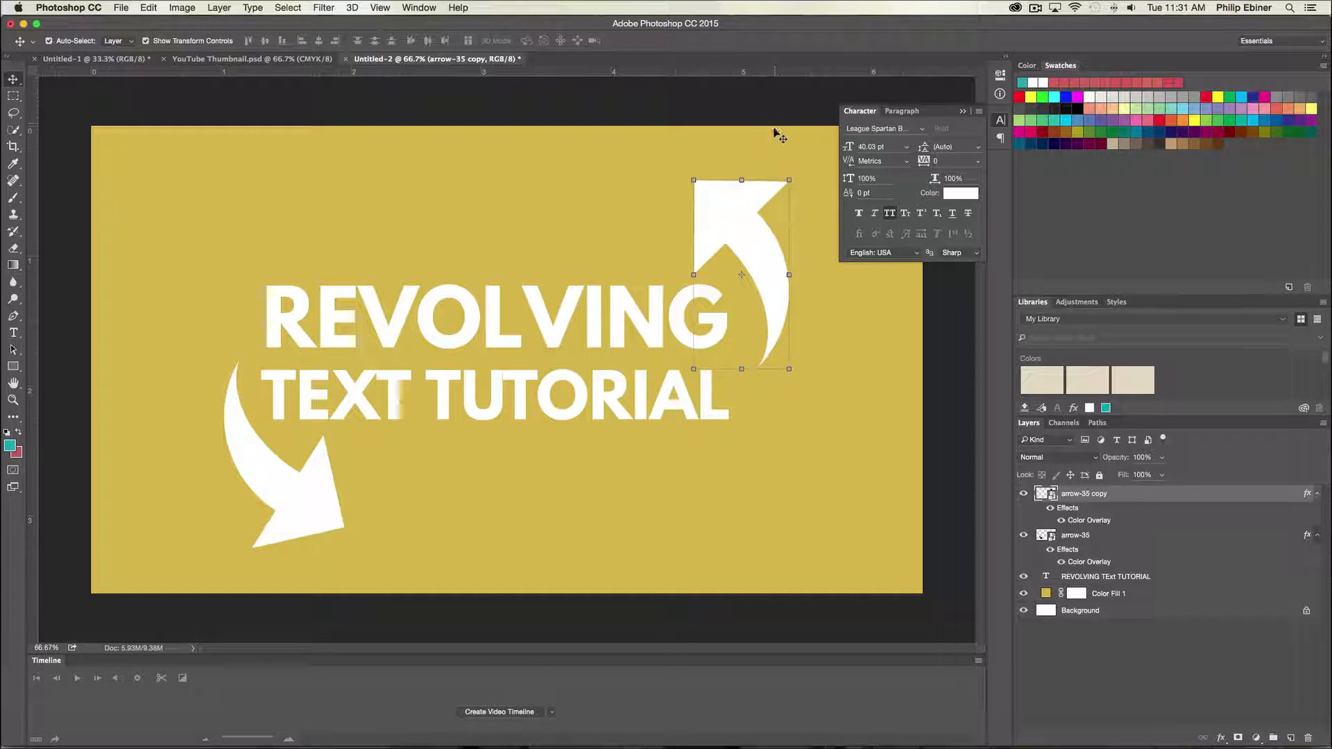
- Place the After Effects logo image and scale it down above the text
click(1116, 632)
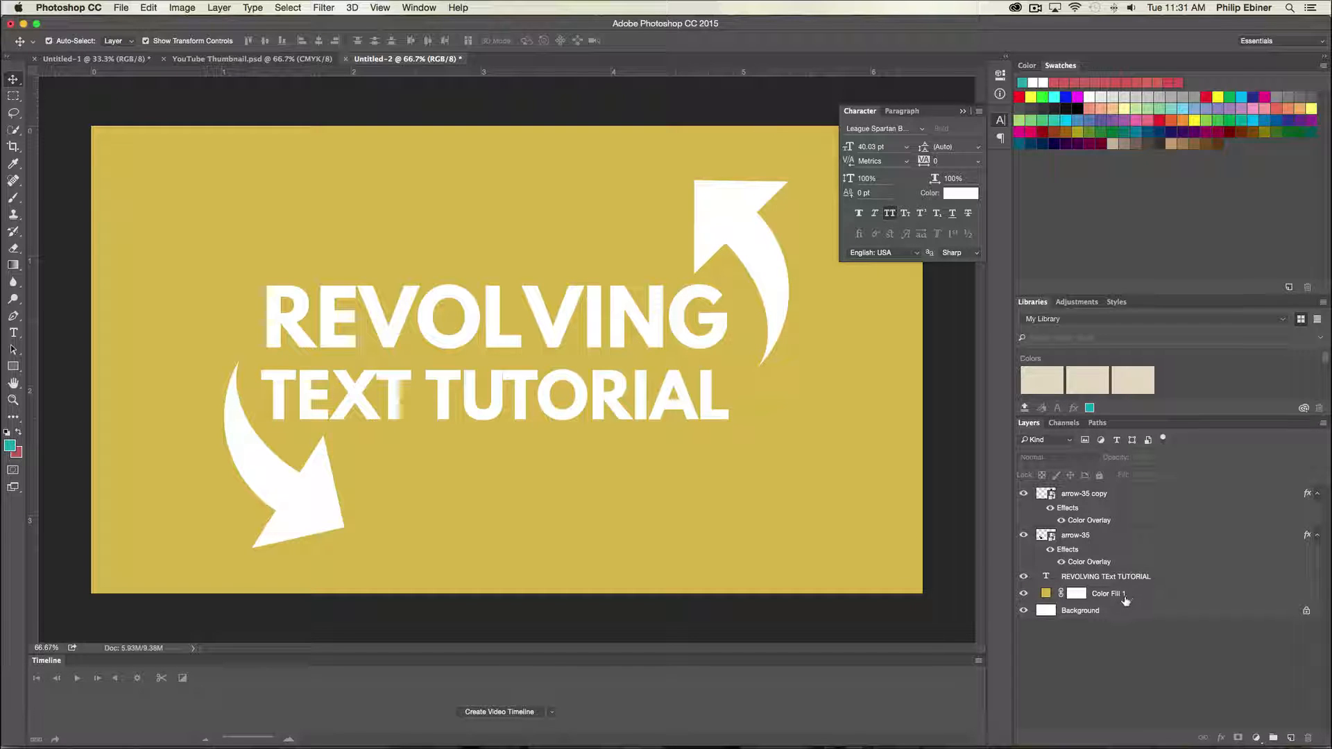
drag(333, 181, 527, 271)
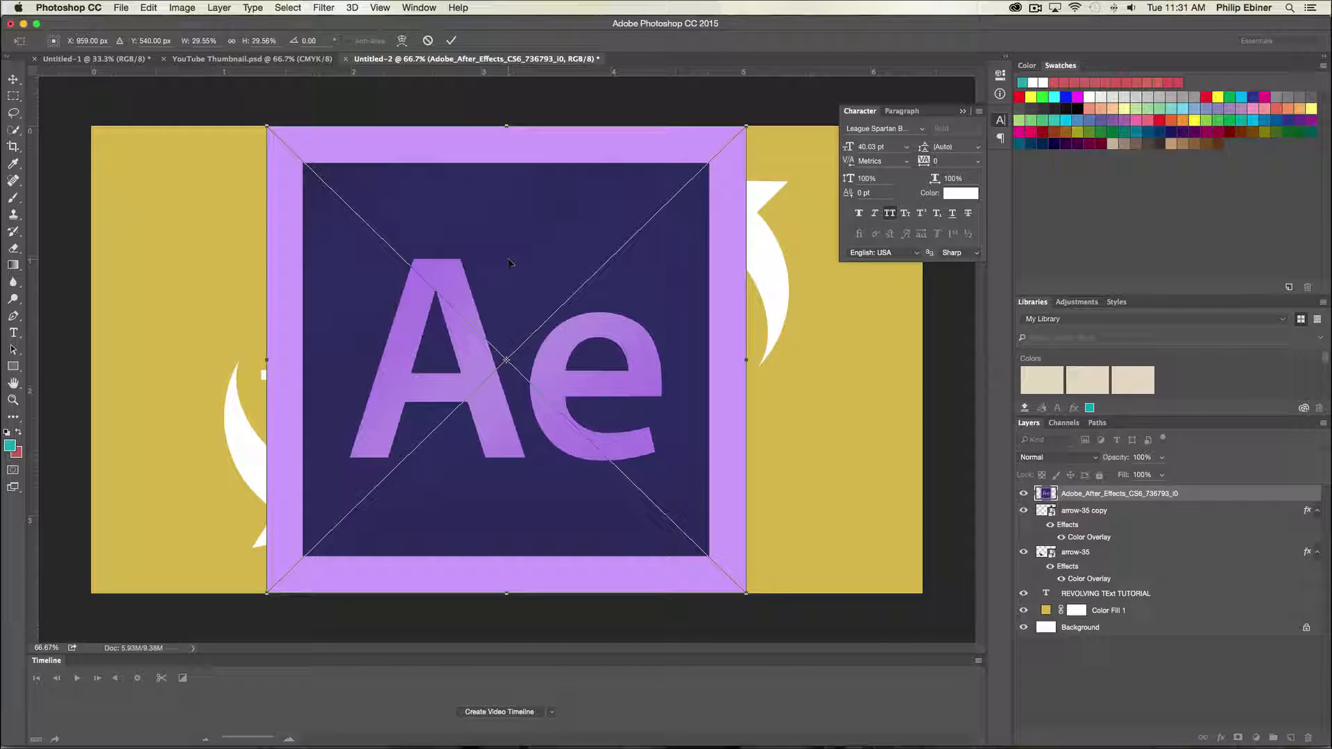
drag(693, 182, 618, 244)
drag(542, 342, 552, 215)
drag(629, 129, 611, 159)
drag(551, 259, 219, 226)
drag(269, 299, 531, 229)
key(Return)
- Zoom out to preview the thumbnail at small size and compare it with the YouTube search results
key(z)
alt+click(530, 223)
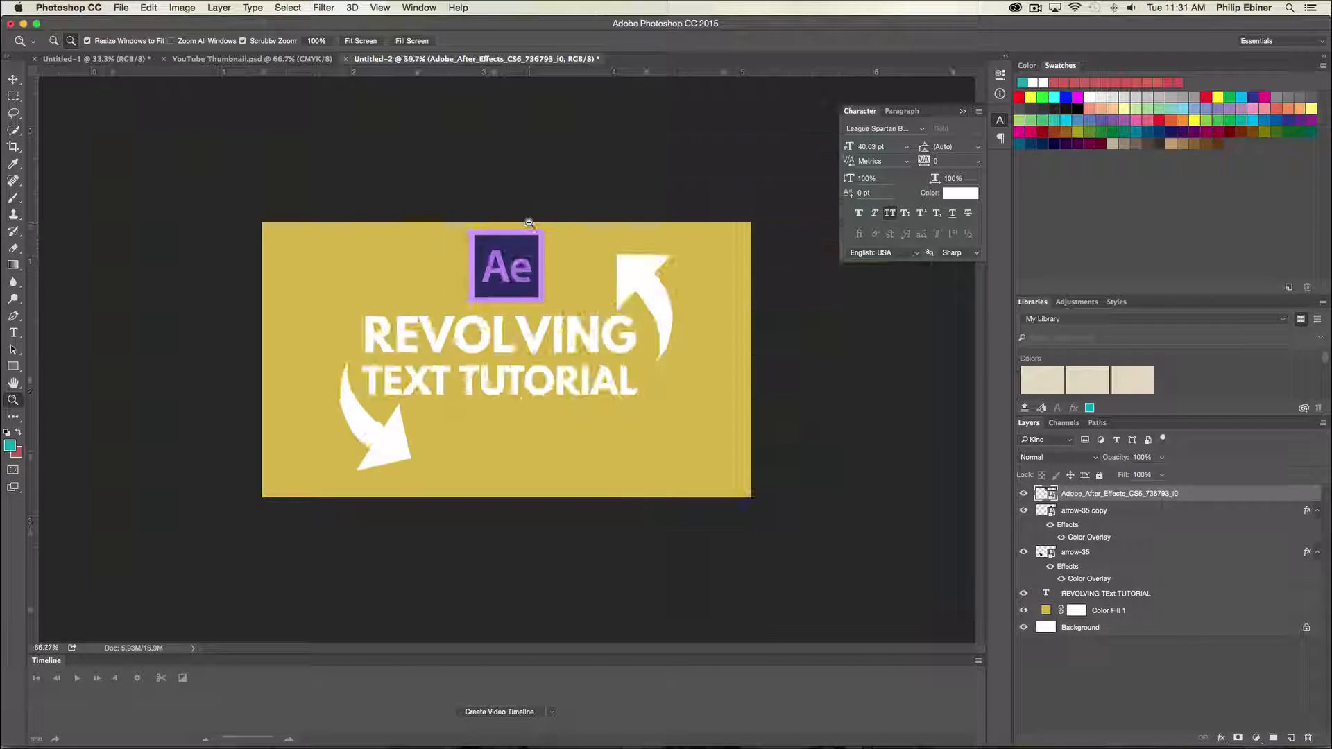
alt+click(518, 300)
alt+click(519, 300)
alt+click(520, 300)
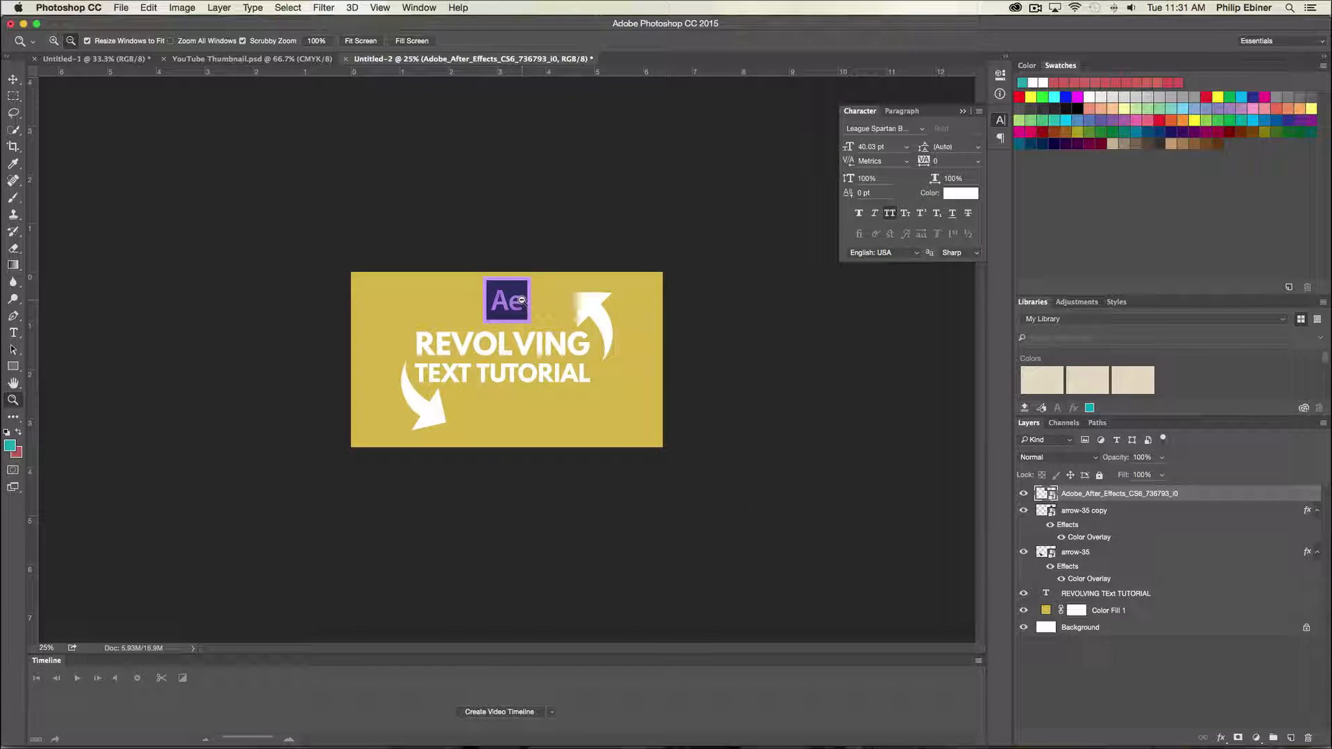
alt+click(521, 300)
alt+click(522, 300)
key(v)
click(628, 345)
key(super+Tab)
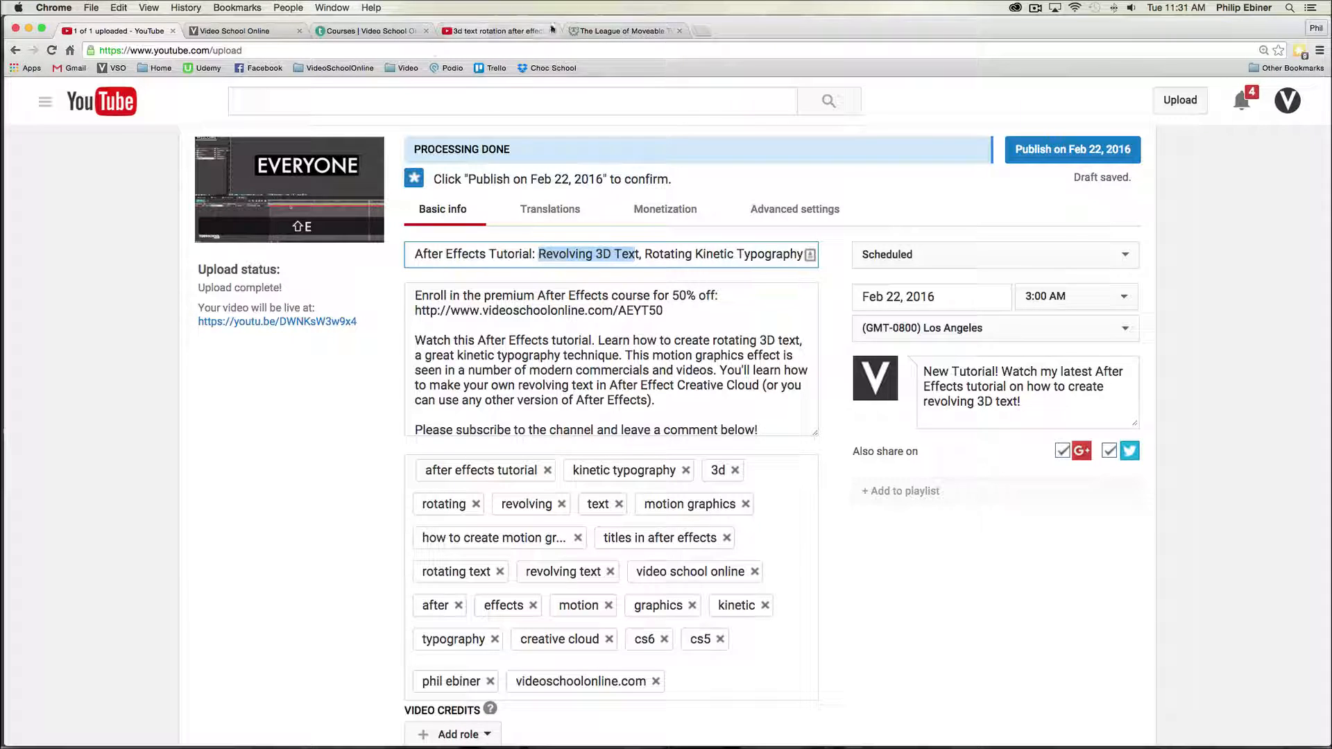
click(510, 31)
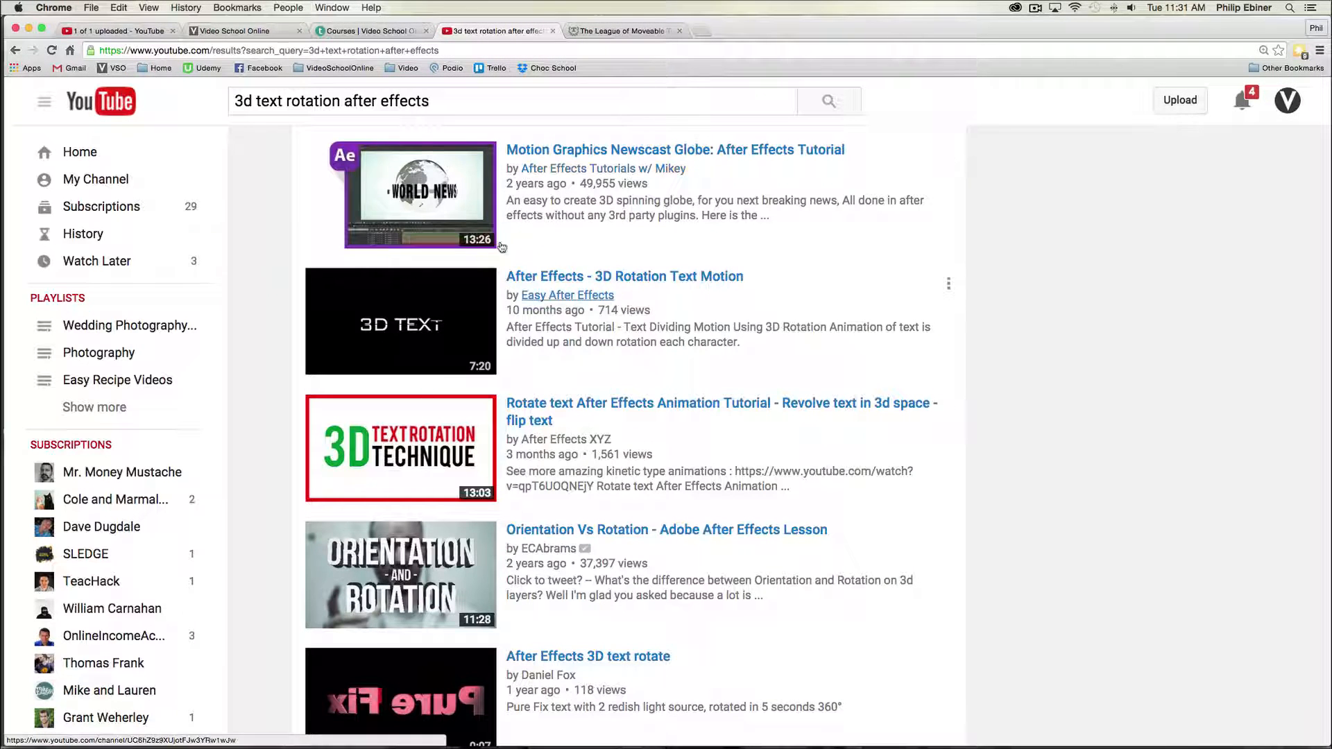
key(super+Tab)
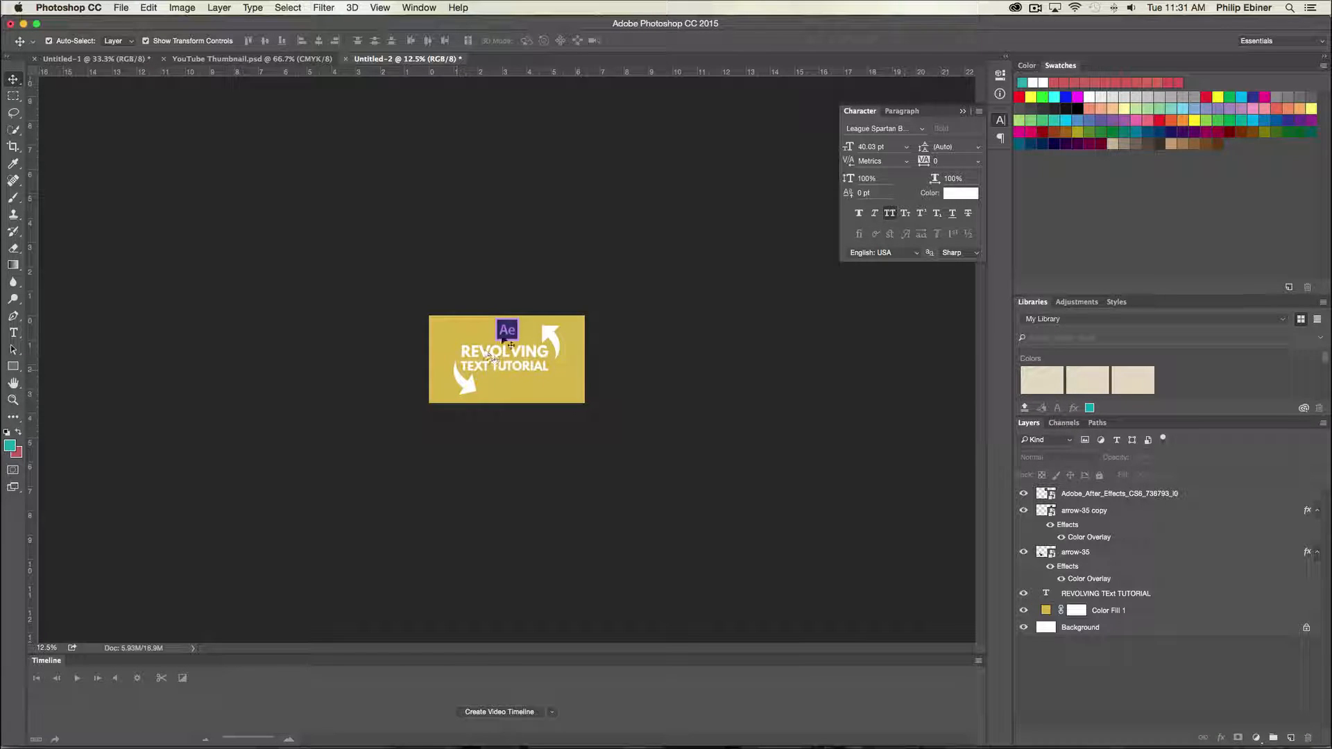
- Change the background fill color to a deeper orange-yellow (H 41, S 94, B 83)
click(500, 364)
click(696, 317)
double_click(1046, 611)
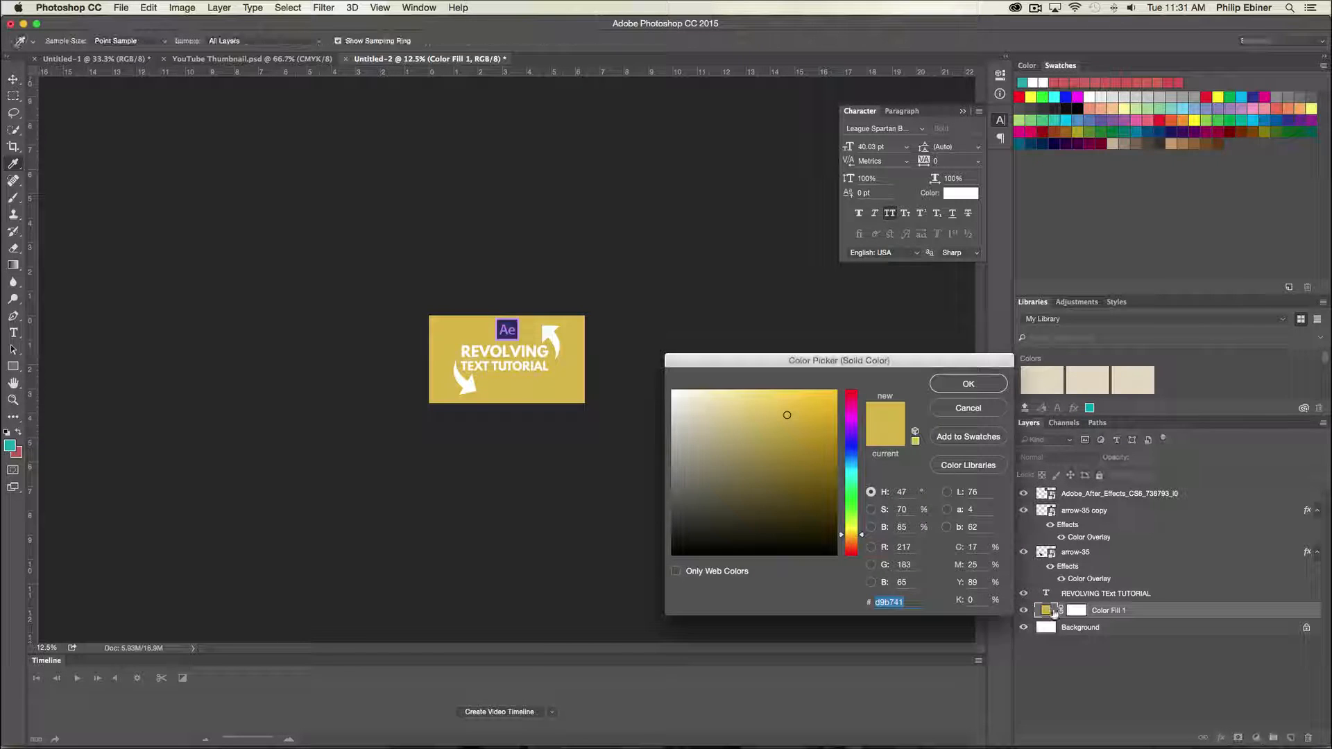
drag(860, 534, 860, 539)
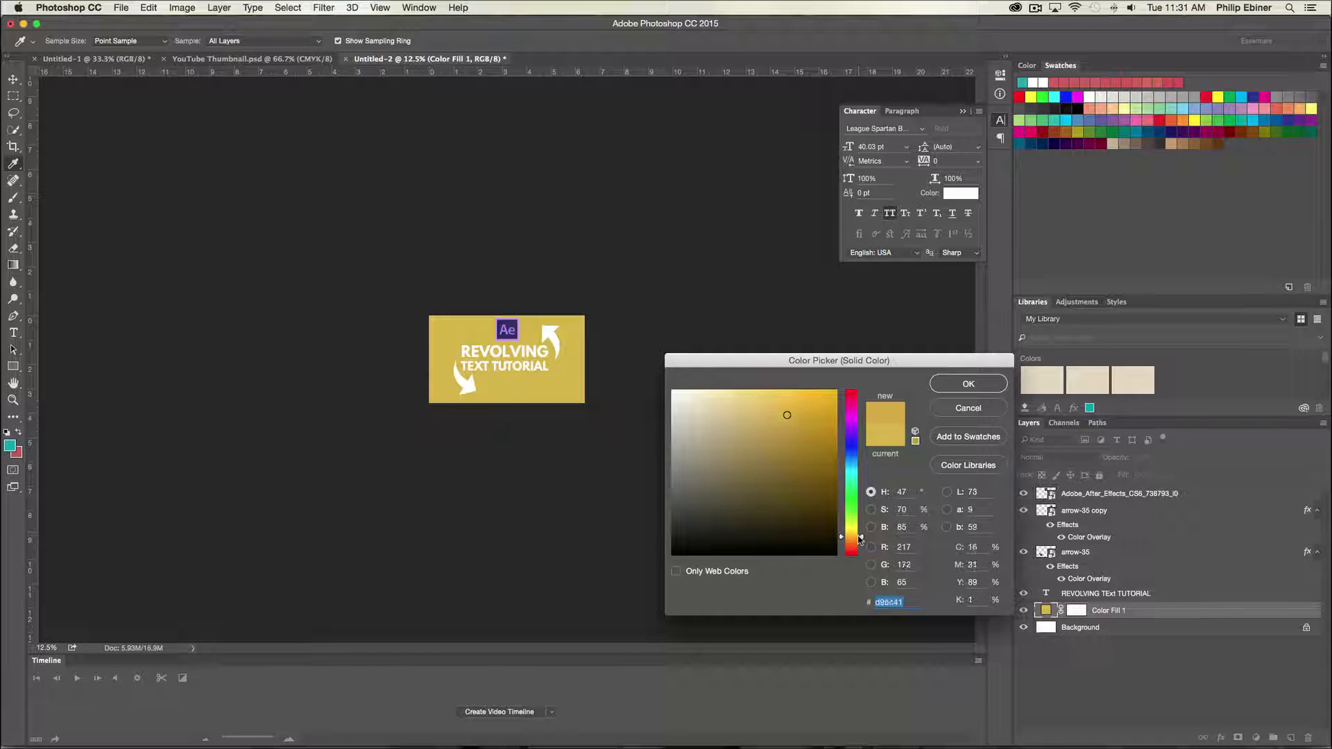
drag(786, 415, 821, 420)
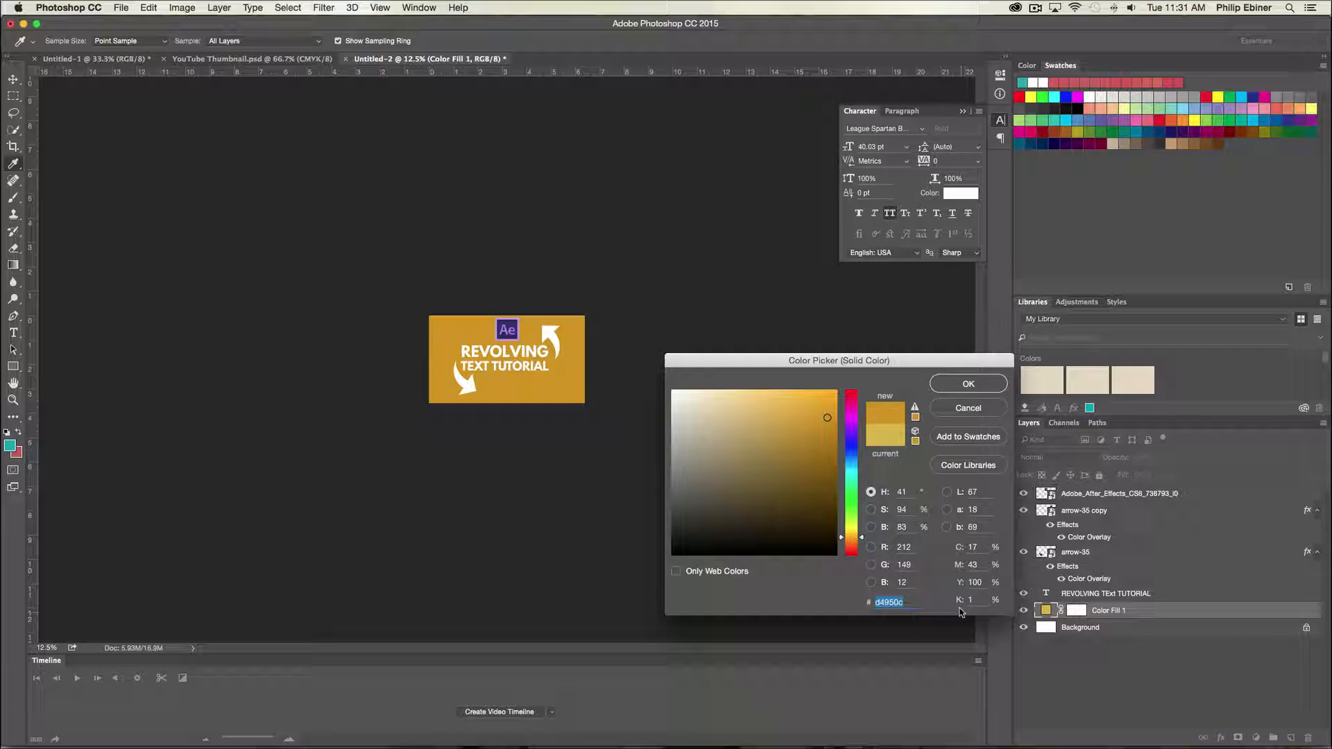
click(968, 383)
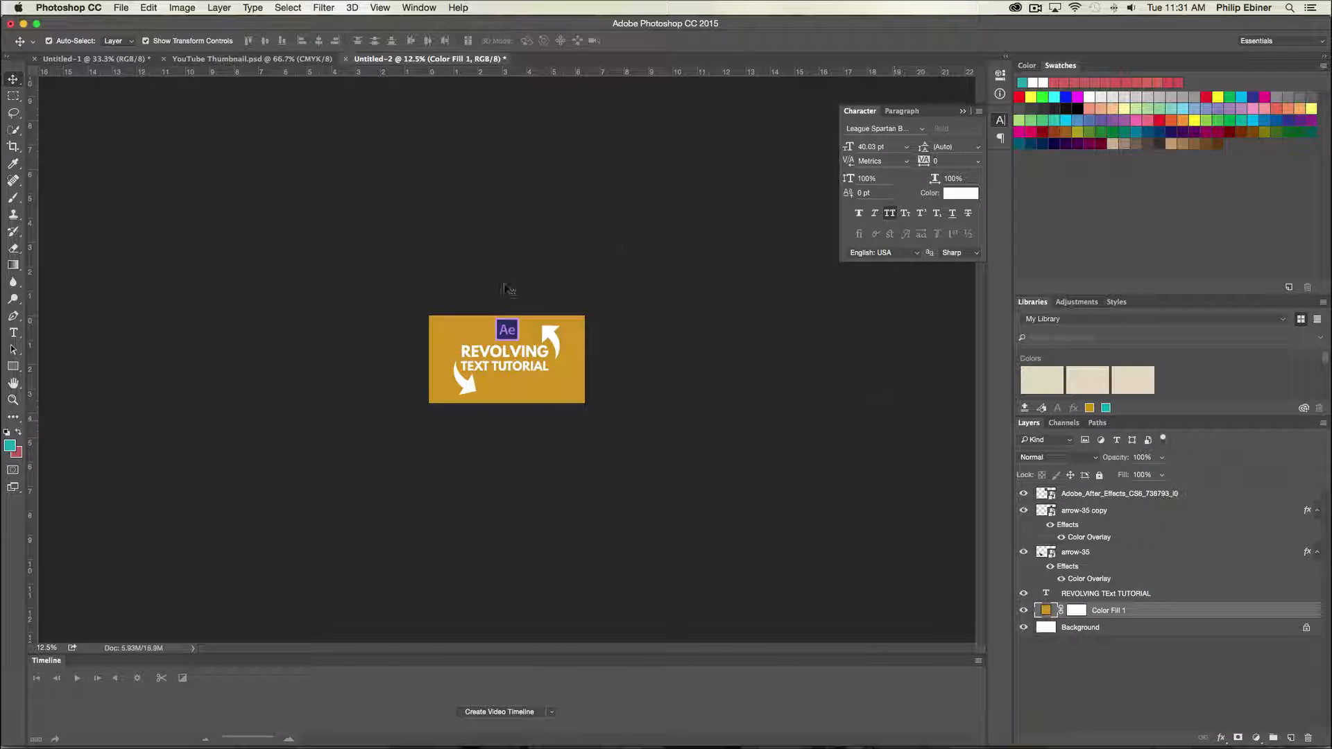
- Move the After Effects logo to the top-left corner and shrink it
drag(514, 333, 449, 327)
key(super+t)
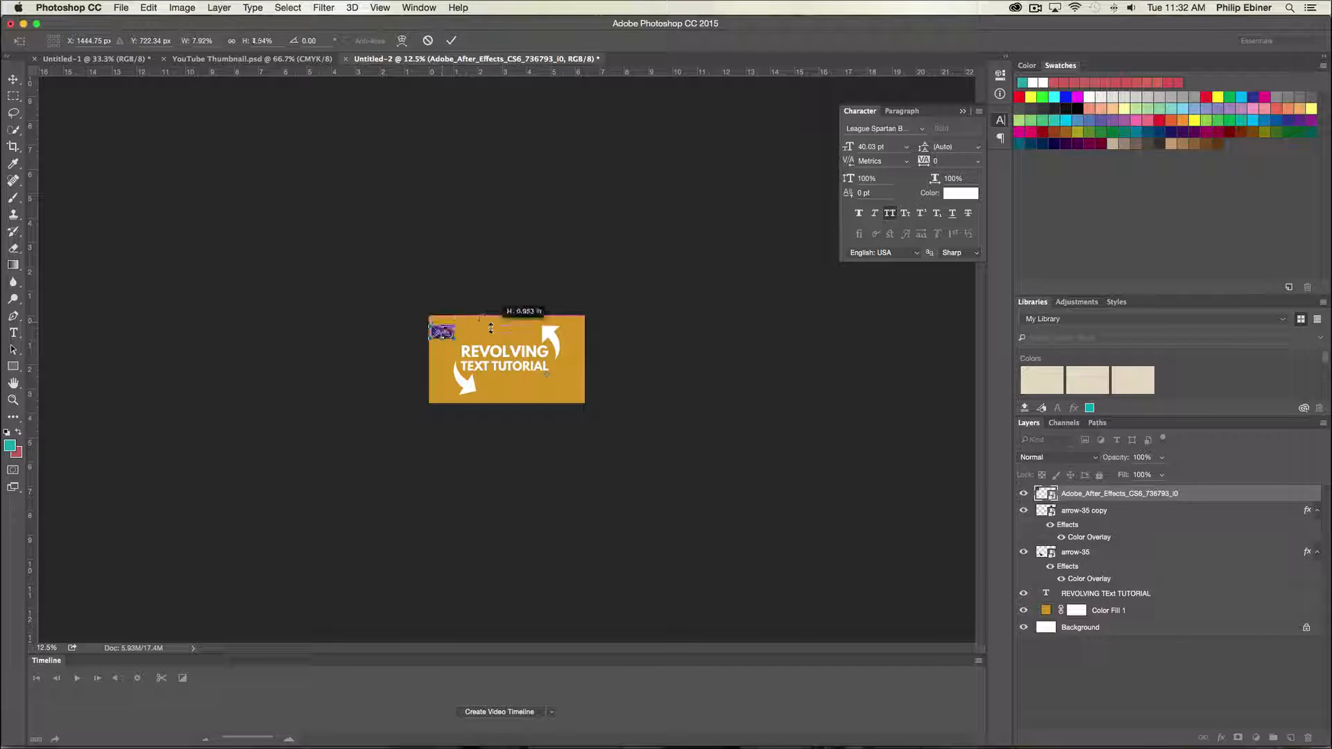
key(Return)
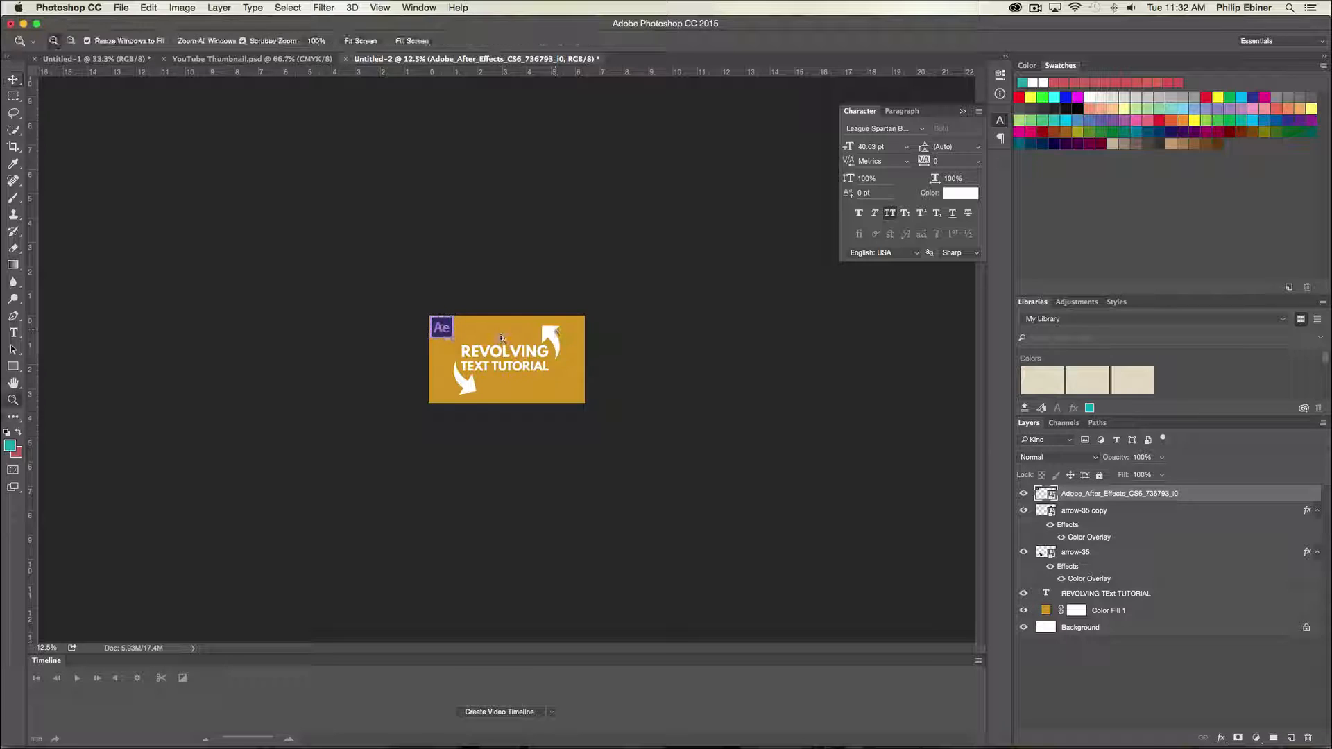
- Zoom in and compare the thumbnail with the YouTube search results in the browser
key(super+equal)
drag(428, 316, 603, 401)
click(677, 381)
key(super+Tab)
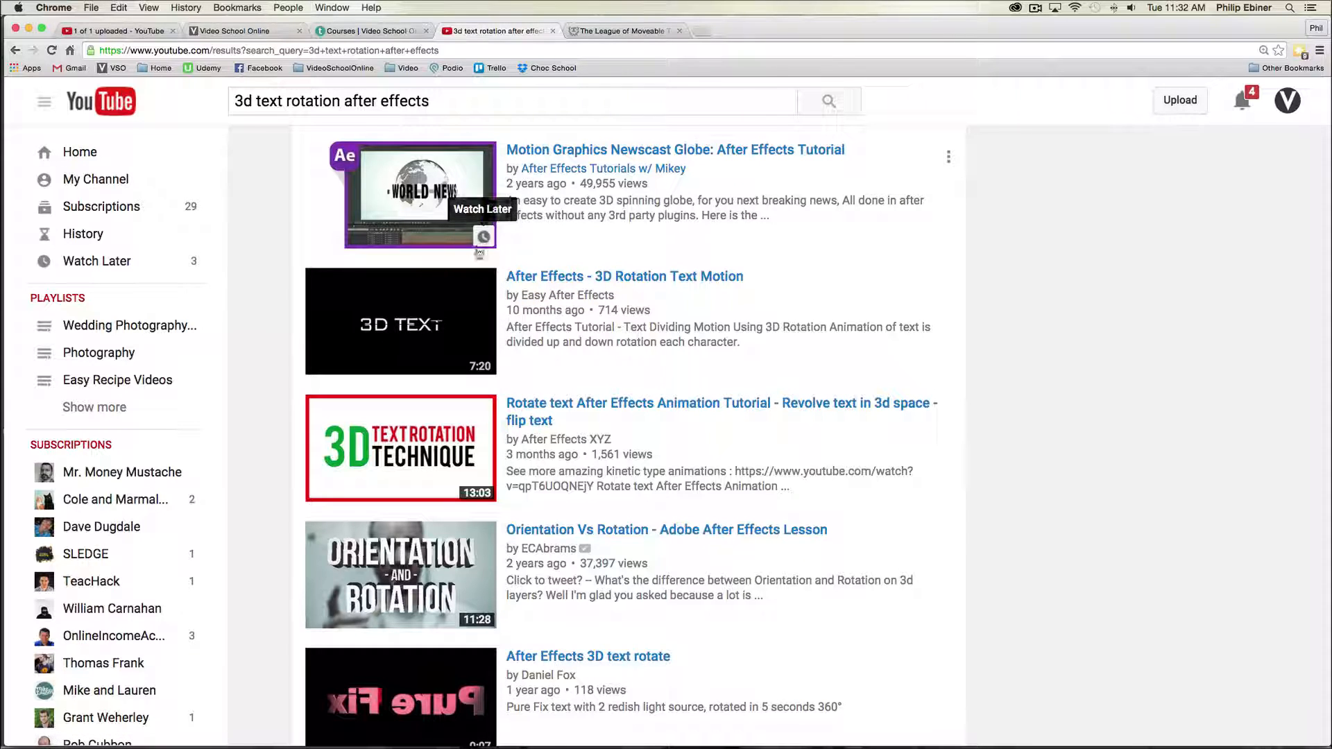
key(super+Tab)
- Nudge the After Effects logo into the top-left corner of the canvas
drag(601, 413, 412, 325)
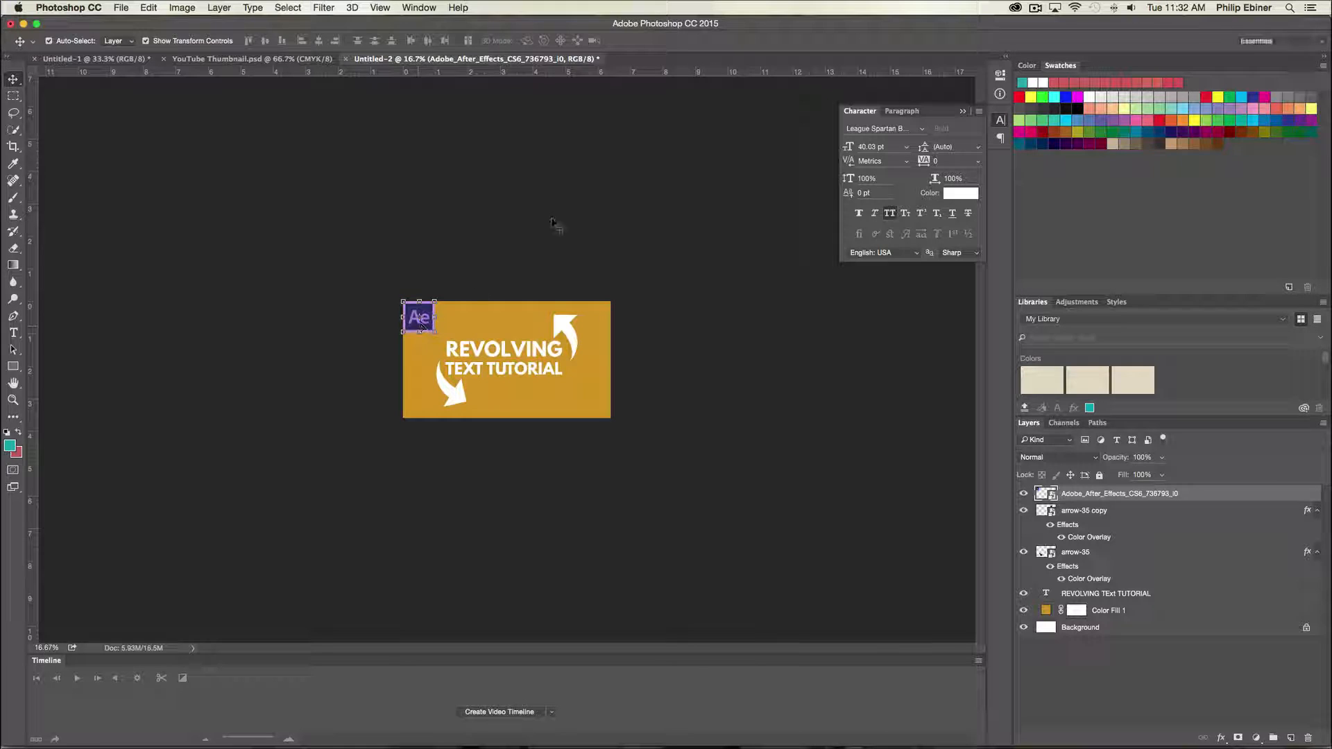
click(554, 229)
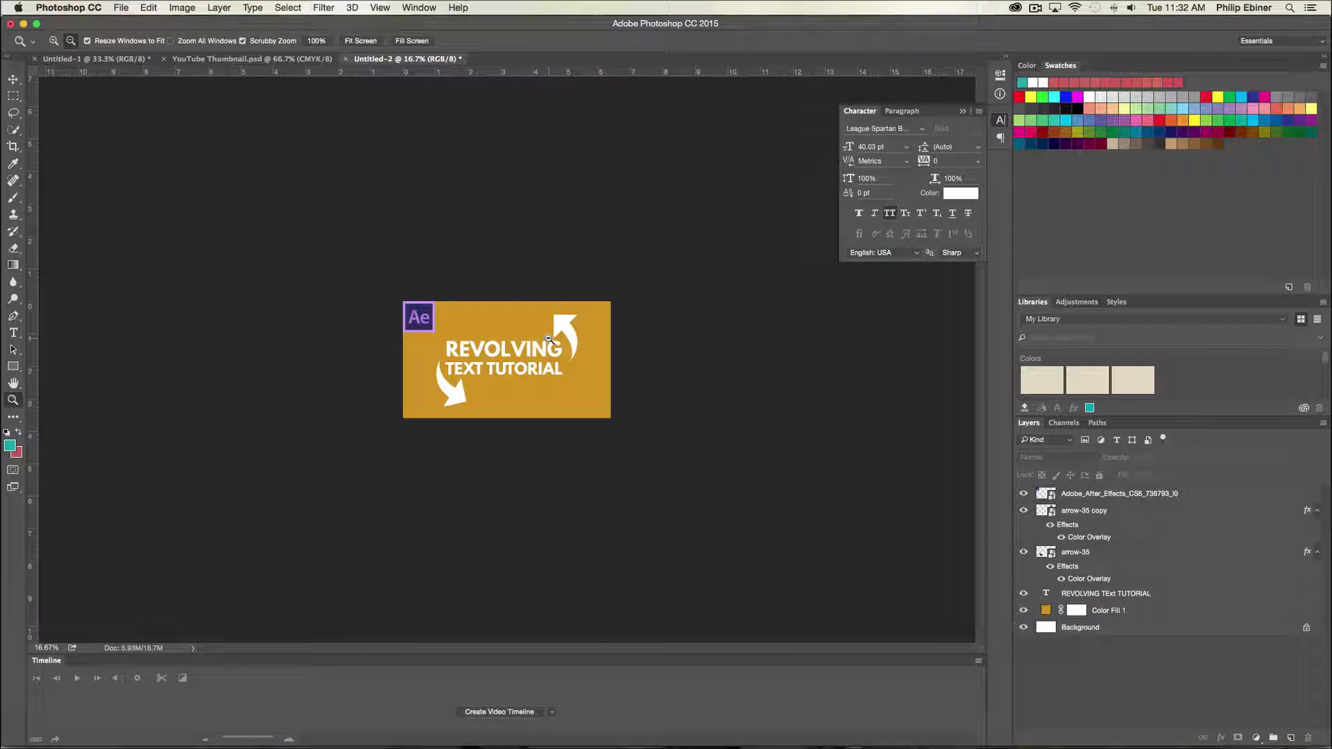
key(super+minus)
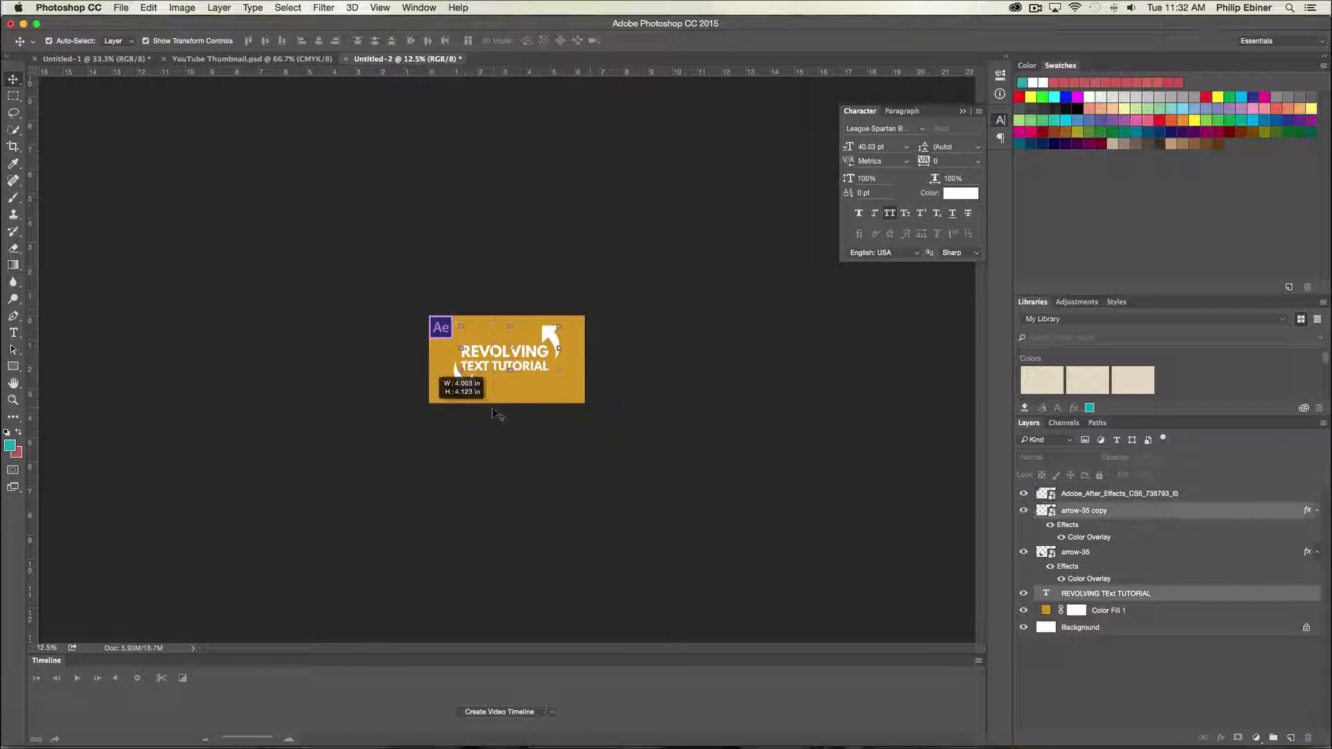
- Slightly enlarge the REVOLVING TEXT TUTORIAL text block with Free Transform
click(531, 357)
key(super+t)
mouse_move(550, 345)
mouse_down()
mouse_move(557, 324)
mouse_move(555, 341)
mouse_up()
key(Return)
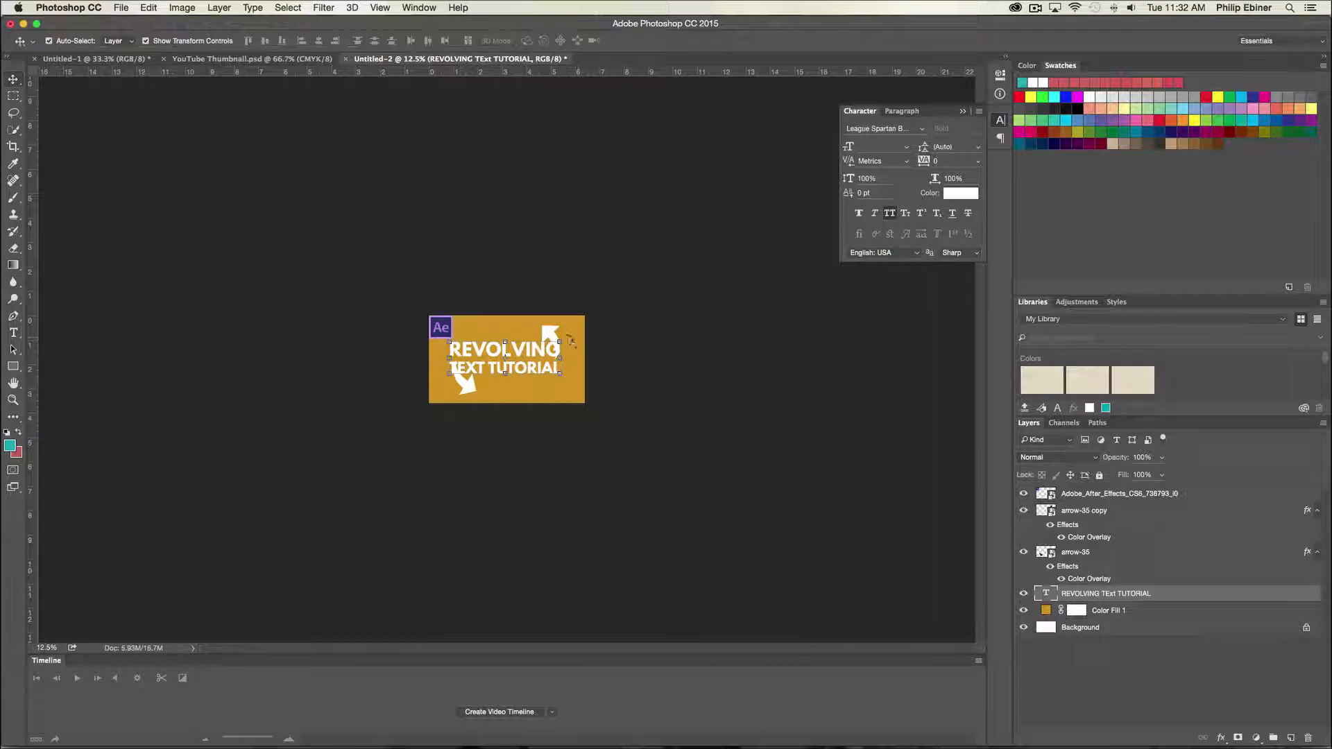
- Reposition the upper arrow up and right and the lower arrow further left
key(super+plus)
key(super+plus)
key(super+plus)
click(641, 294)
drag(640, 294, 658, 284)
click(388, 438)
drag(389, 439, 345, 442)
click(803, 404)
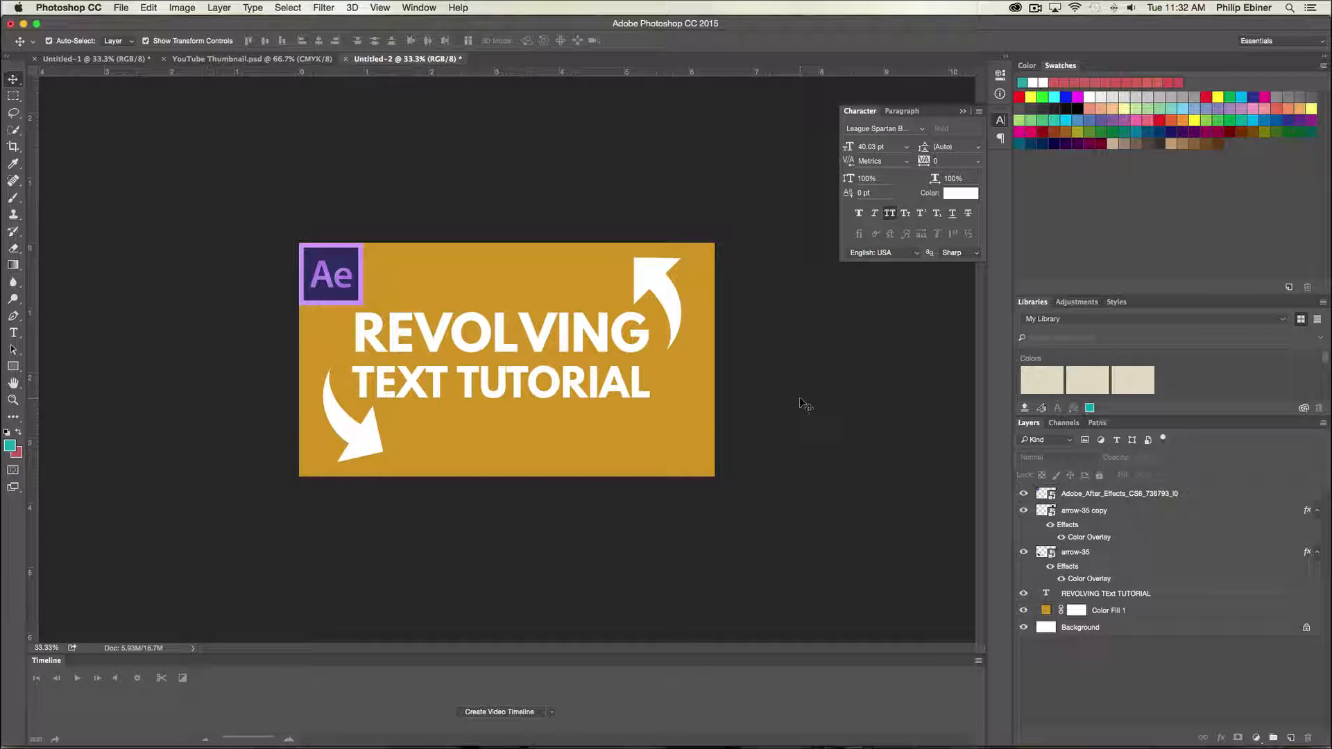
- Zoom out to preview the finished thumbnail at small size
click(564, 341)
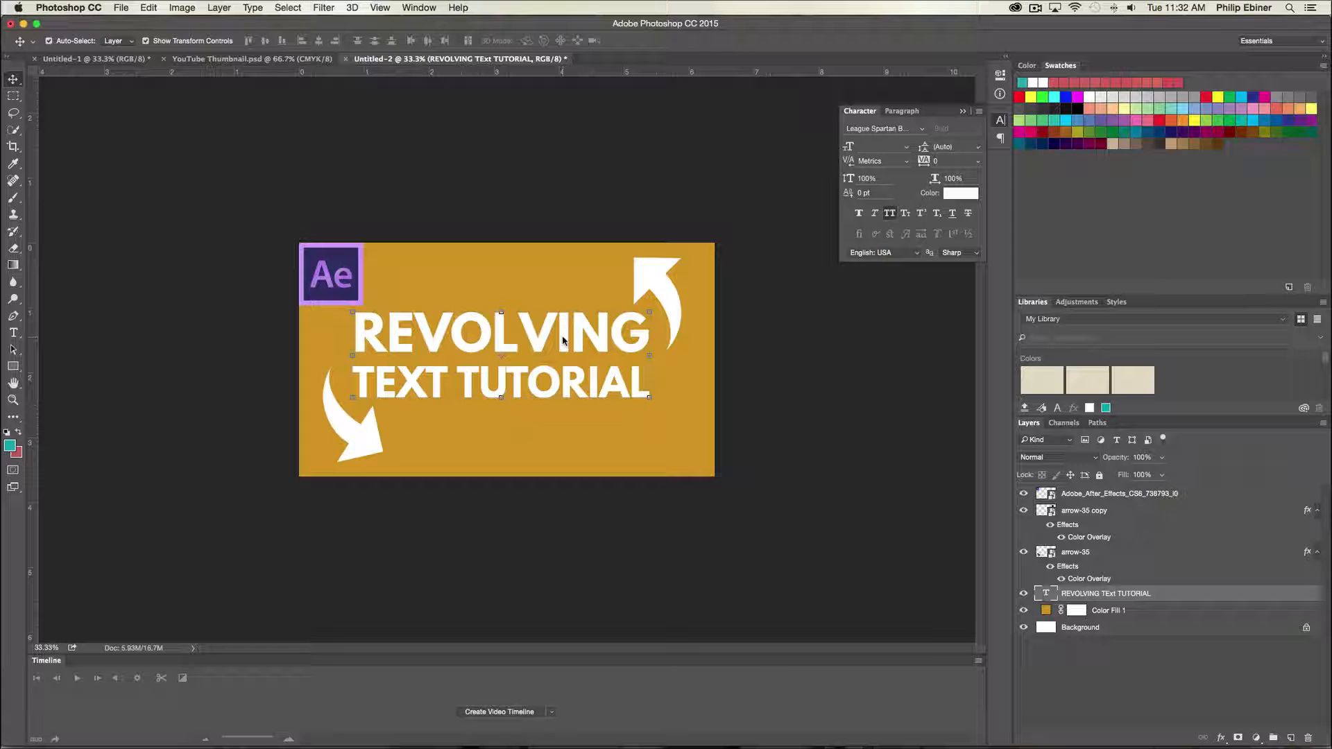
click(857, 321)
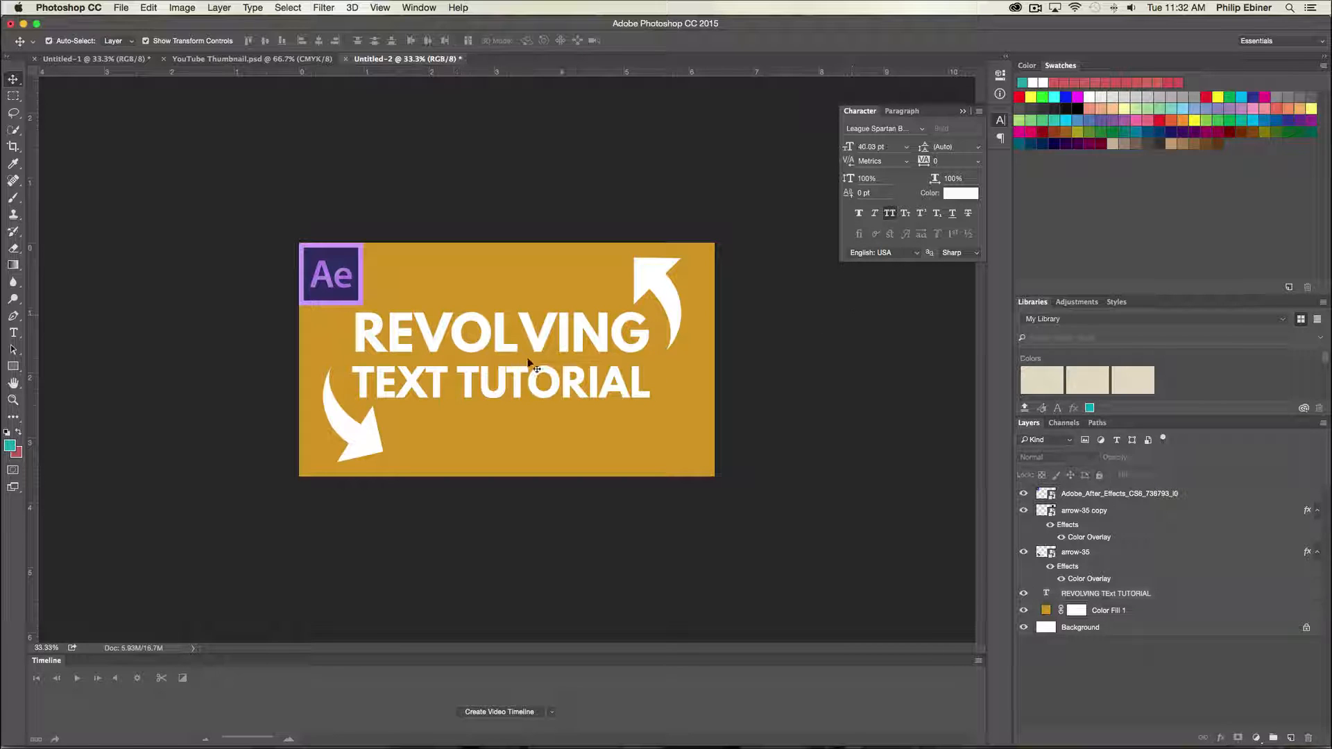
key(z)
alt+click(529, 362)
alt+click(529, 362)
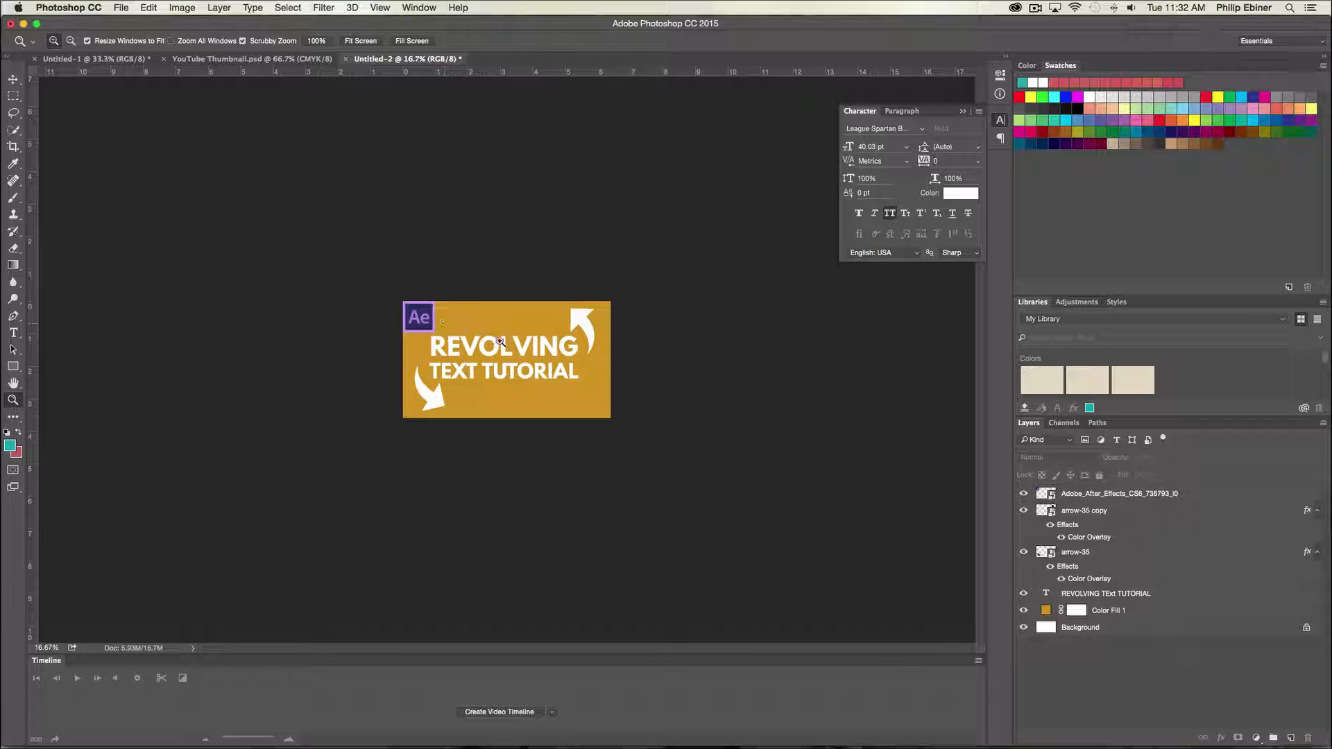
alt+click(572, 361)
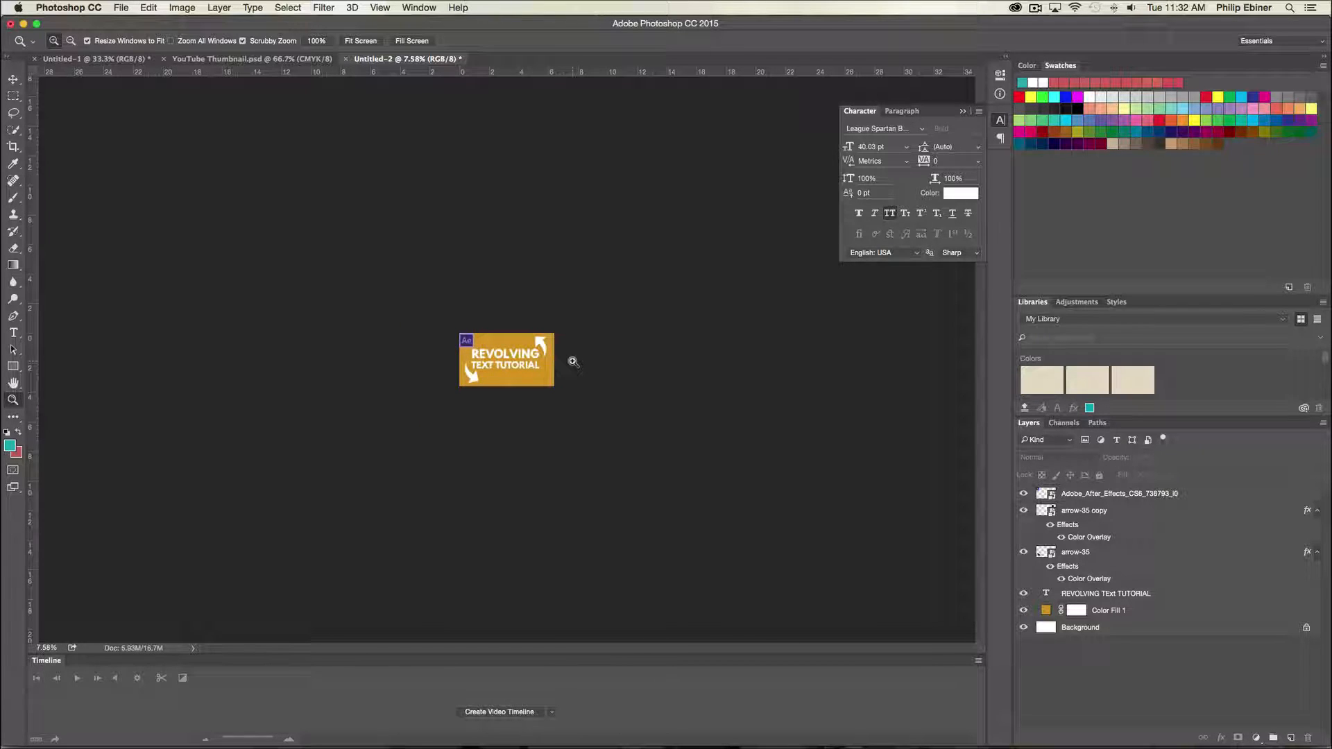
- Open Save As for the thumbnail and navigate to the Rotating Kinetic Typography folder inside YouTube
click(573, 361)
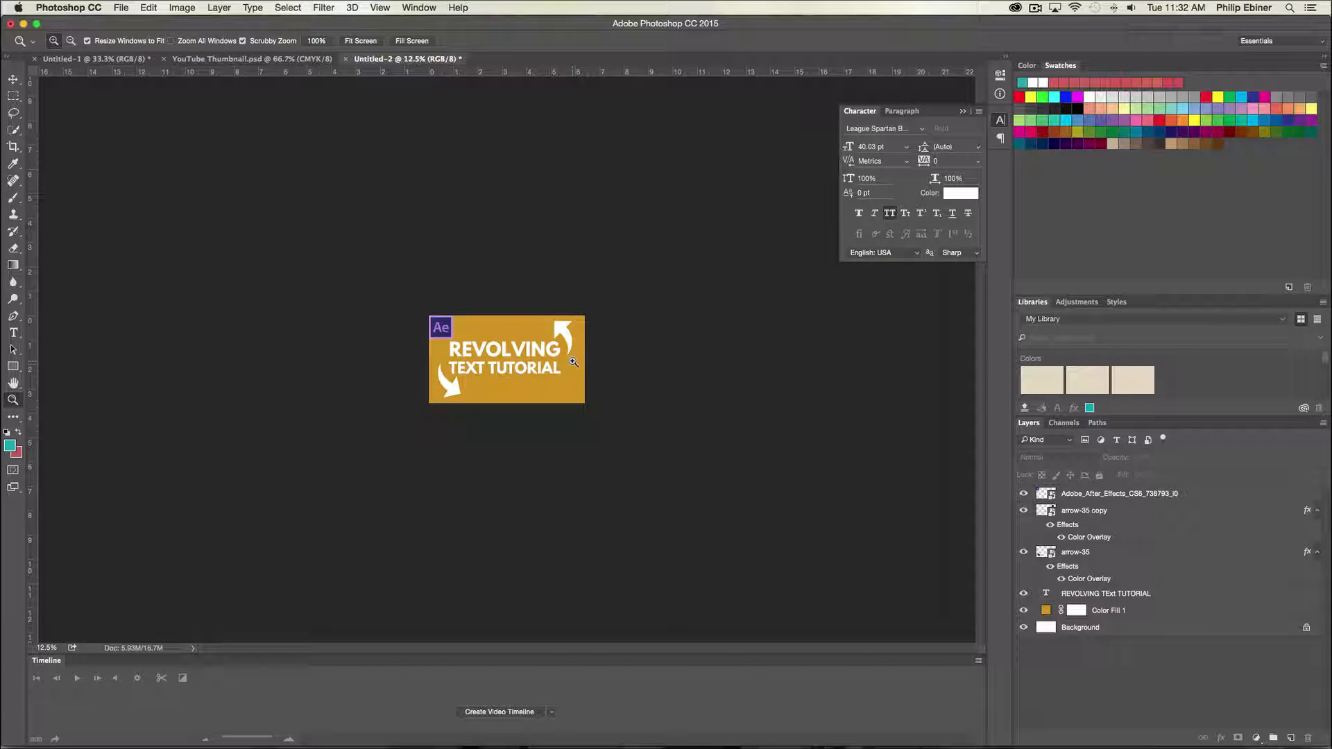
click(572, 362)
click(122, 8)
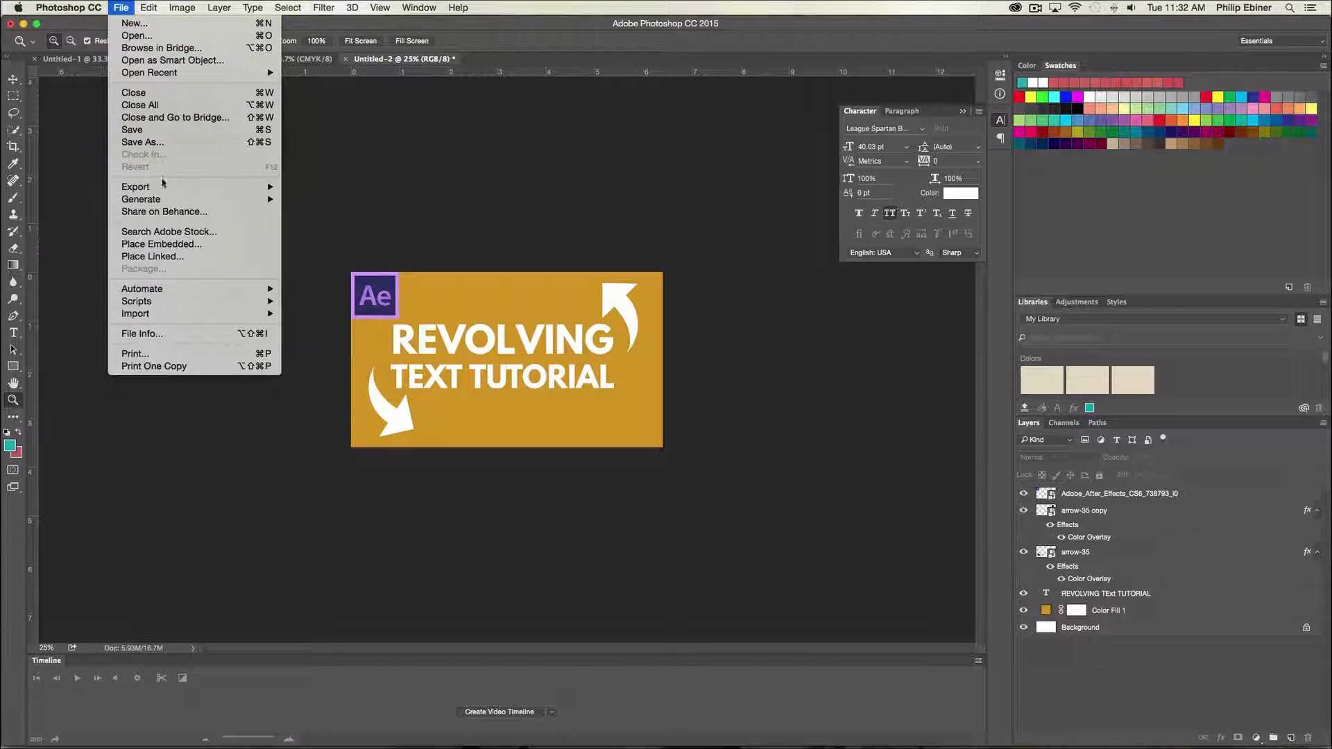
mouse_move(166, 185)
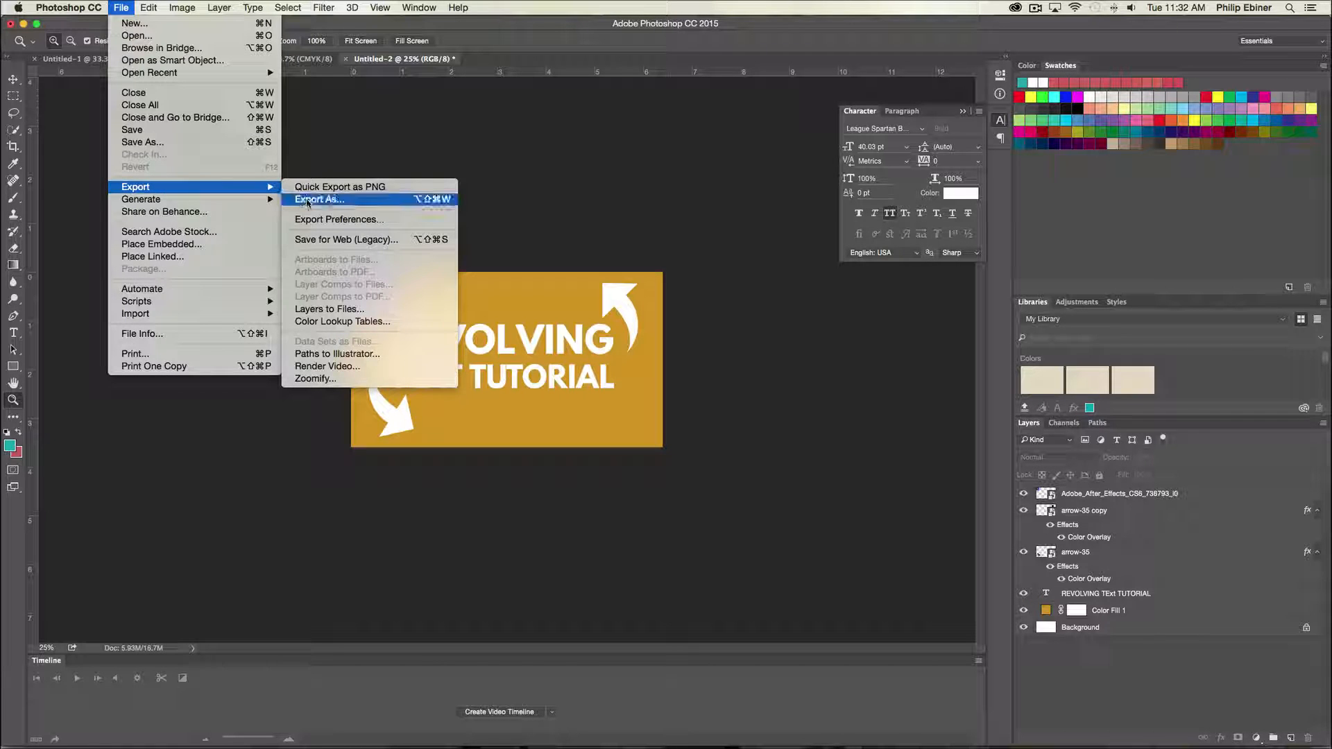
click(154, 142)
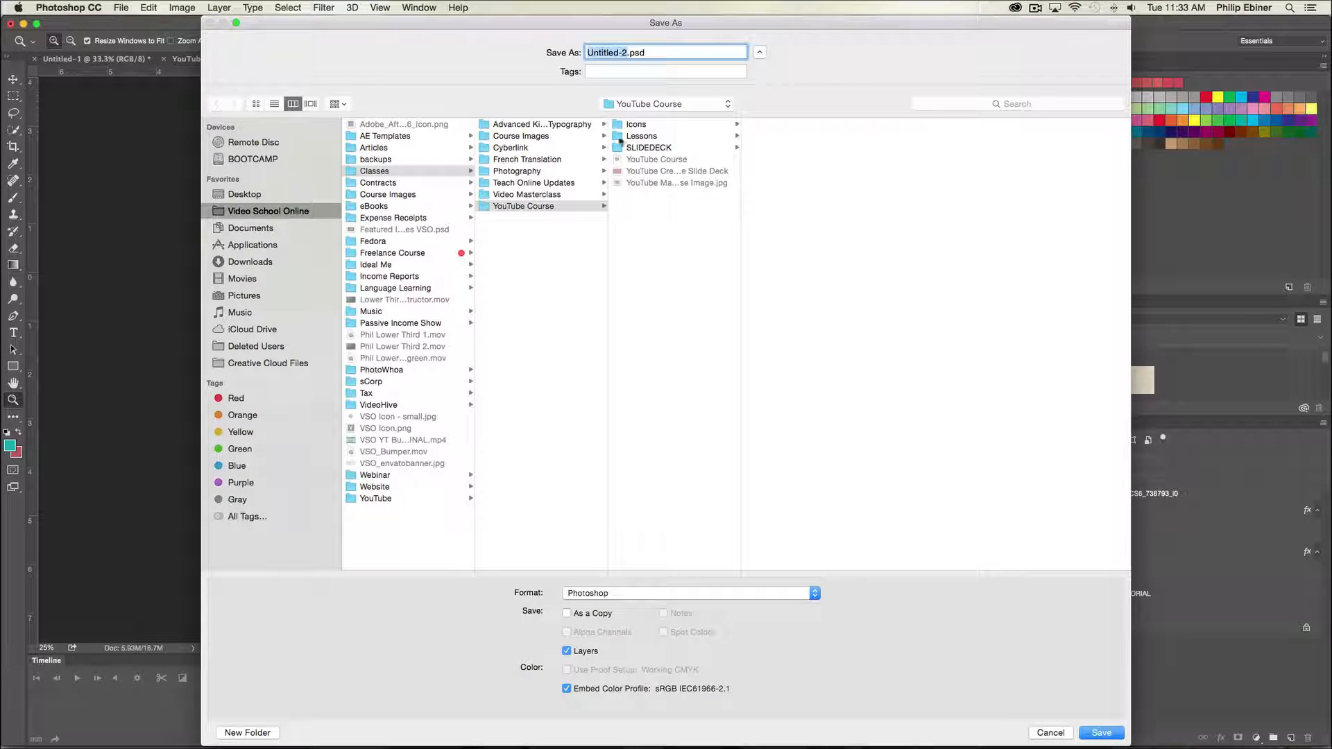
click(391, 498)
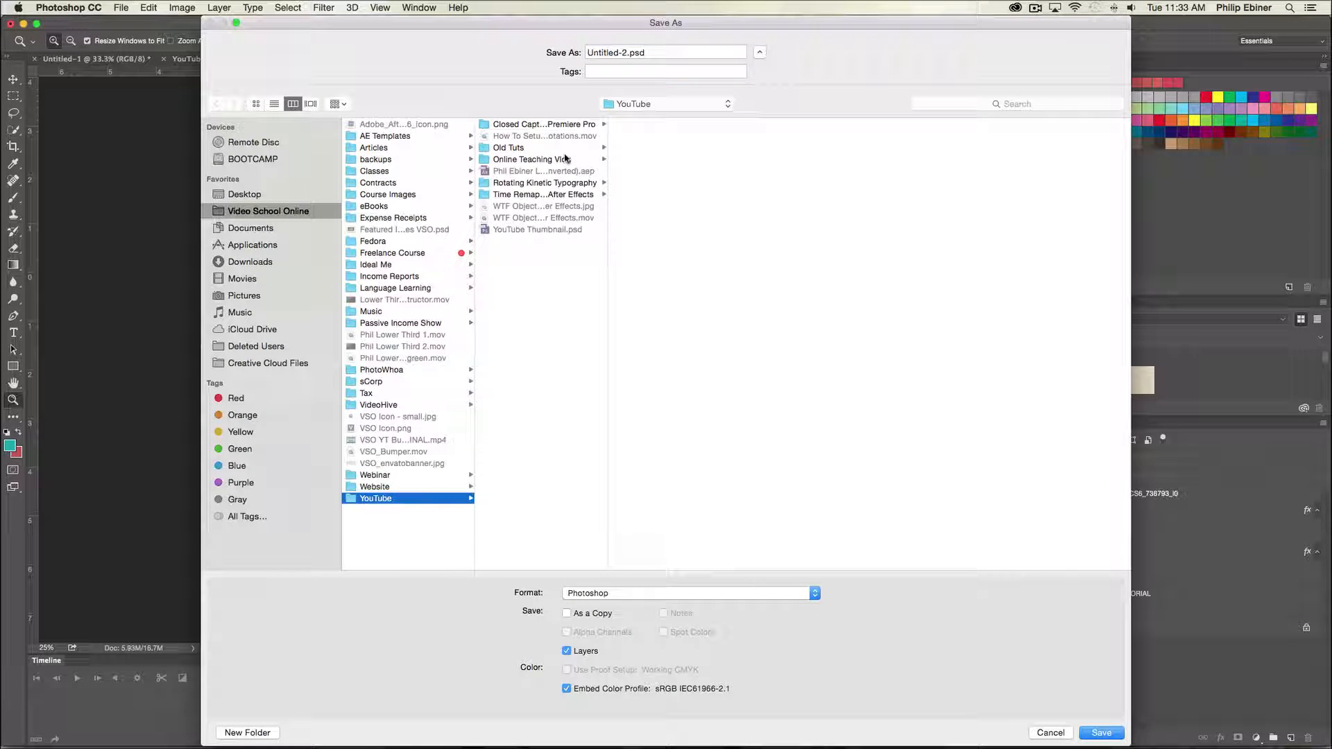
click(532, 184)
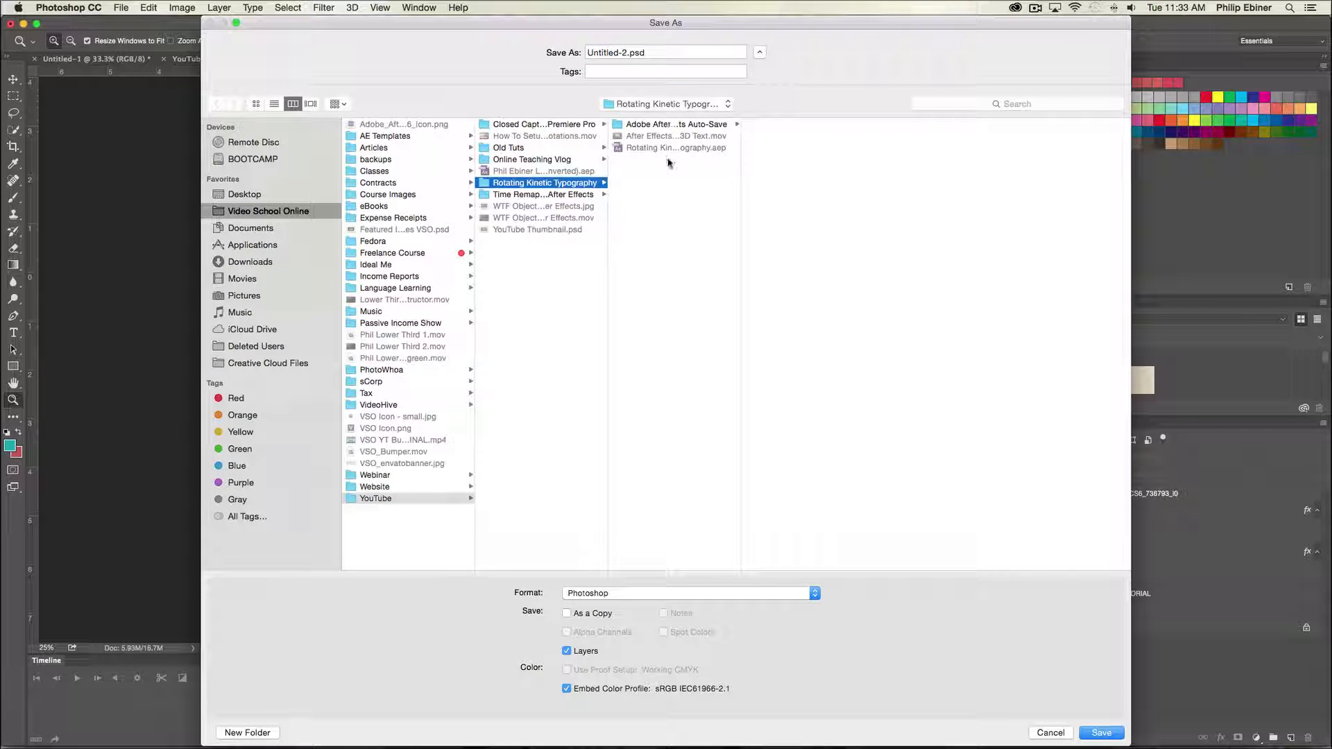
- Set the format to JPEG and name the file After Effects Tutorial Rotating Kinetic Typography Revolving 3D Text
click(598, 593)
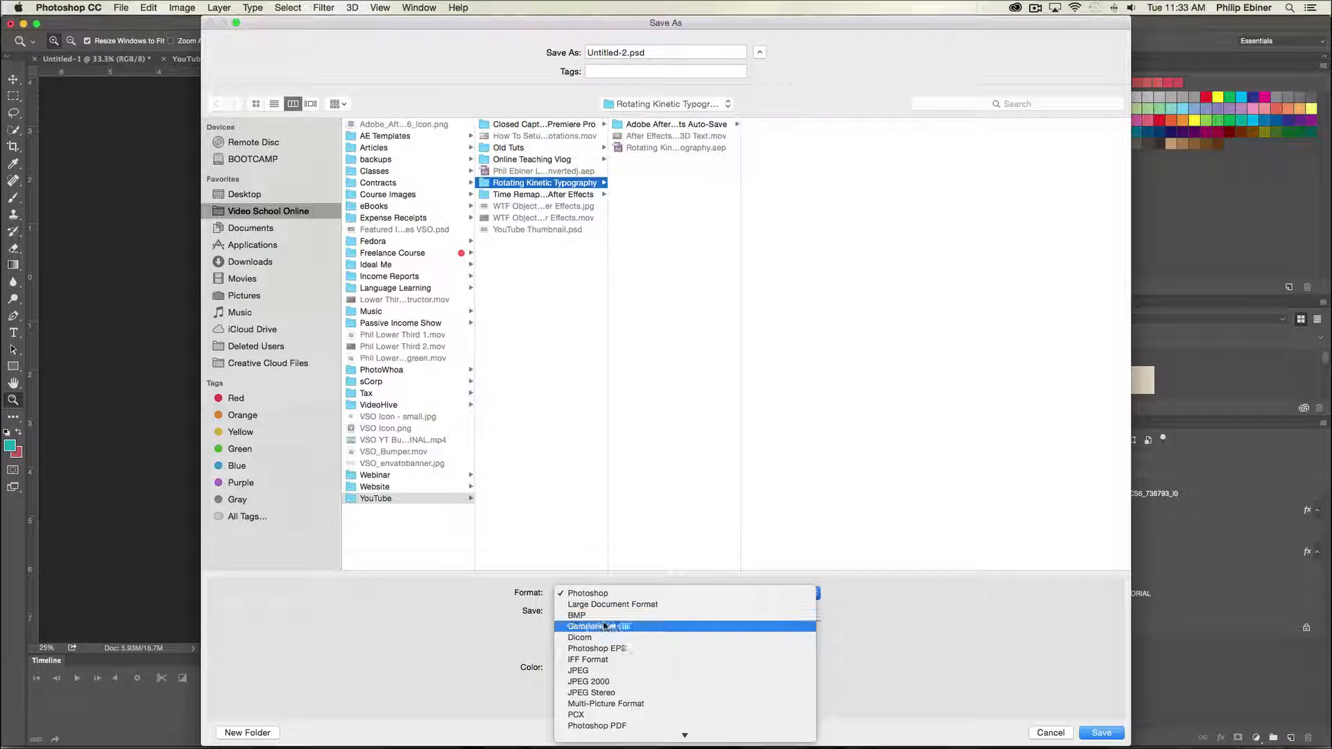
click(589, 670)
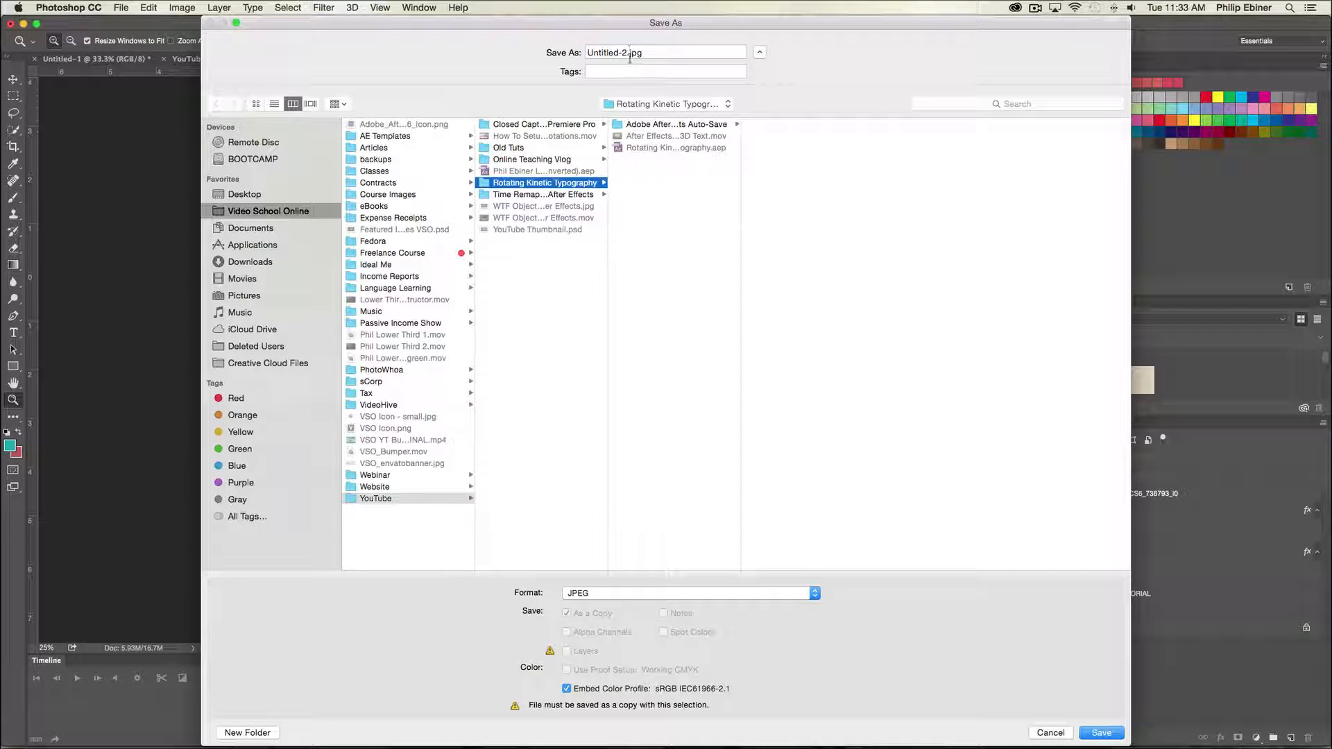
click(652, 135)
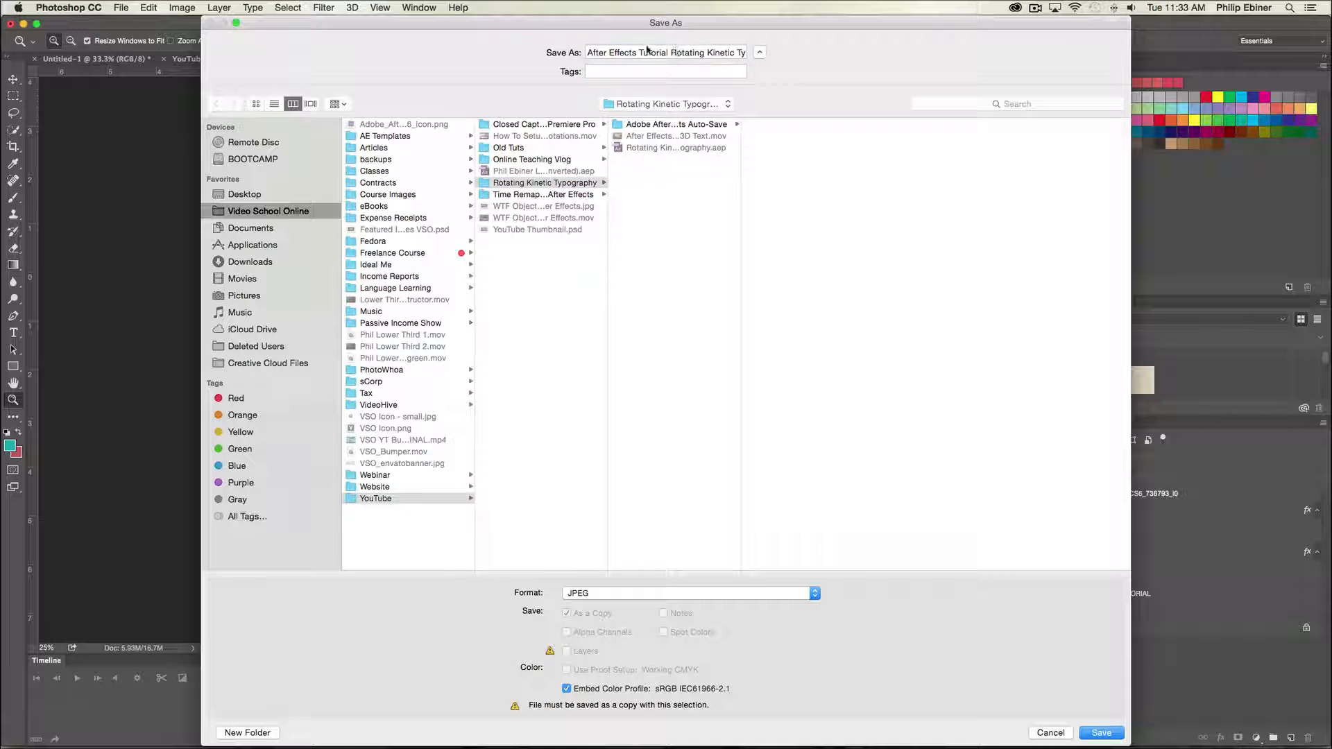
drag(730, 55, 866, 63)
click(744, 55)
key(BackSpace)
key(BackSpace)
key(BackSpace)
key(BackSpace)
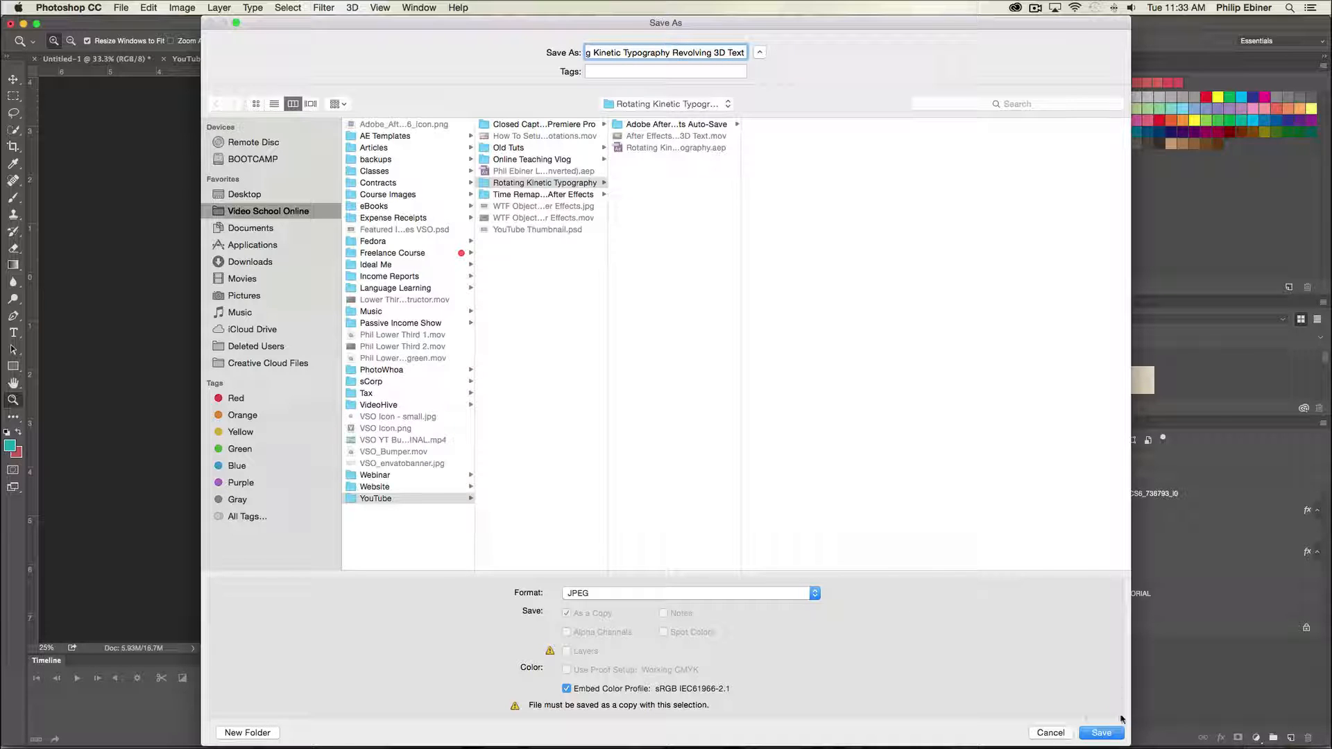
- Save the JPEG, accepting quality 10 (Maximum) with Baseline Optimized in the JPEG options
click(1102, 733)
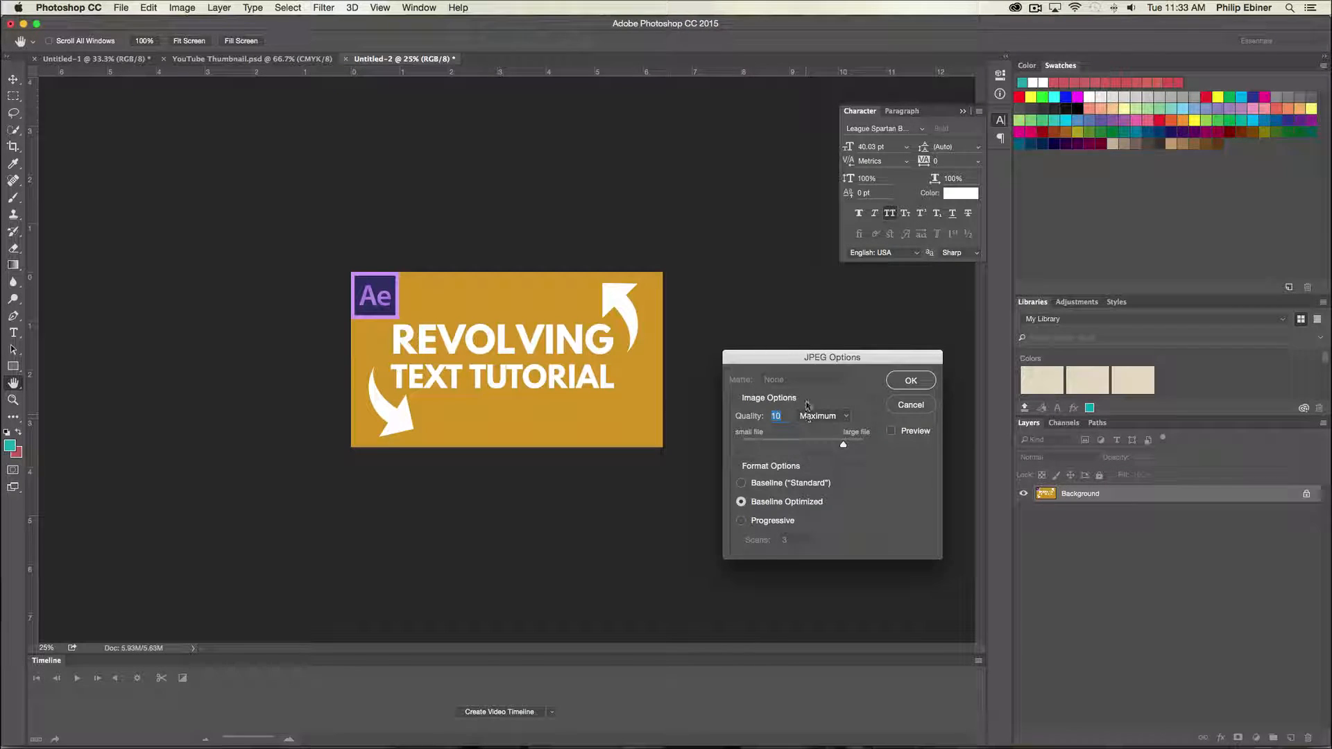
drag(806, 355, 550, 265)
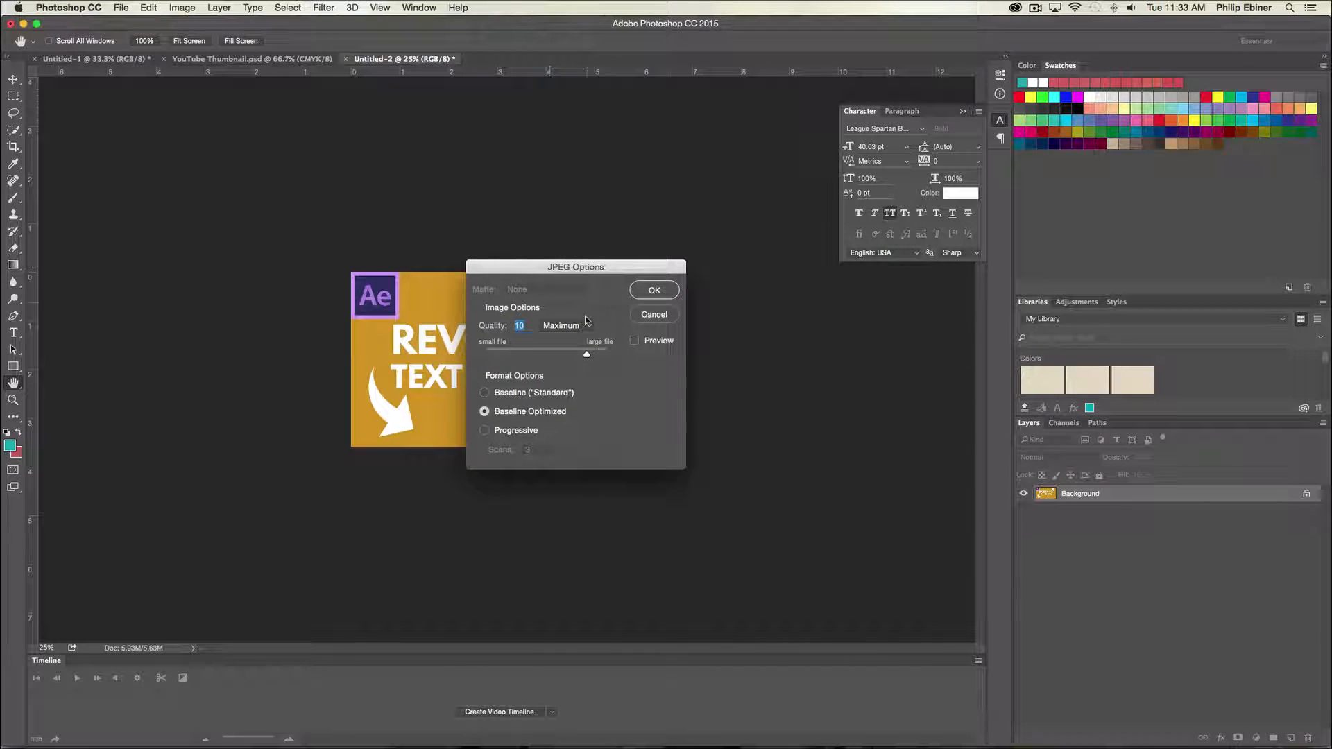
drag(587, 356, 576, 355)
click(655, 291)
- Check the saved JPEG thumbnail in Finder with a Quick Look preview
key(z)
key(super+Tab)
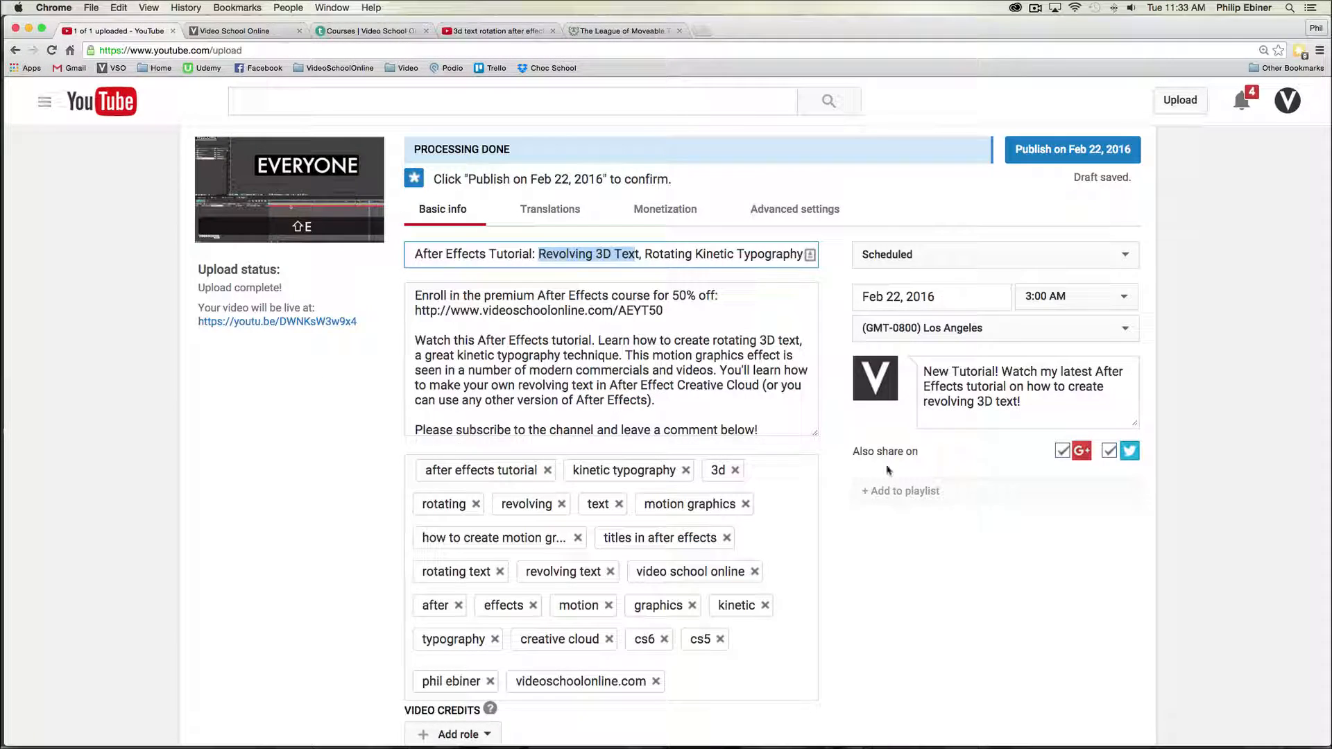
scroll(887, 470, down, 5)
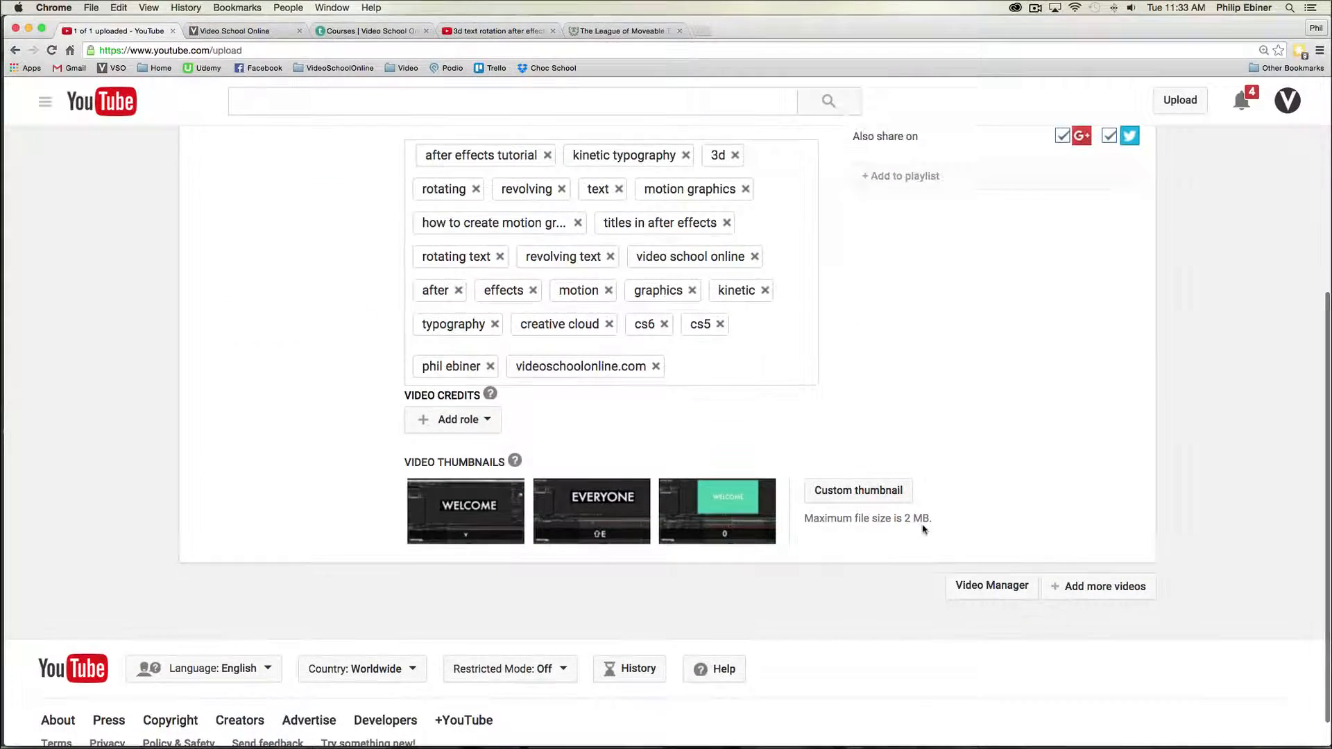
key(super+Tab)
key(super+Tab)
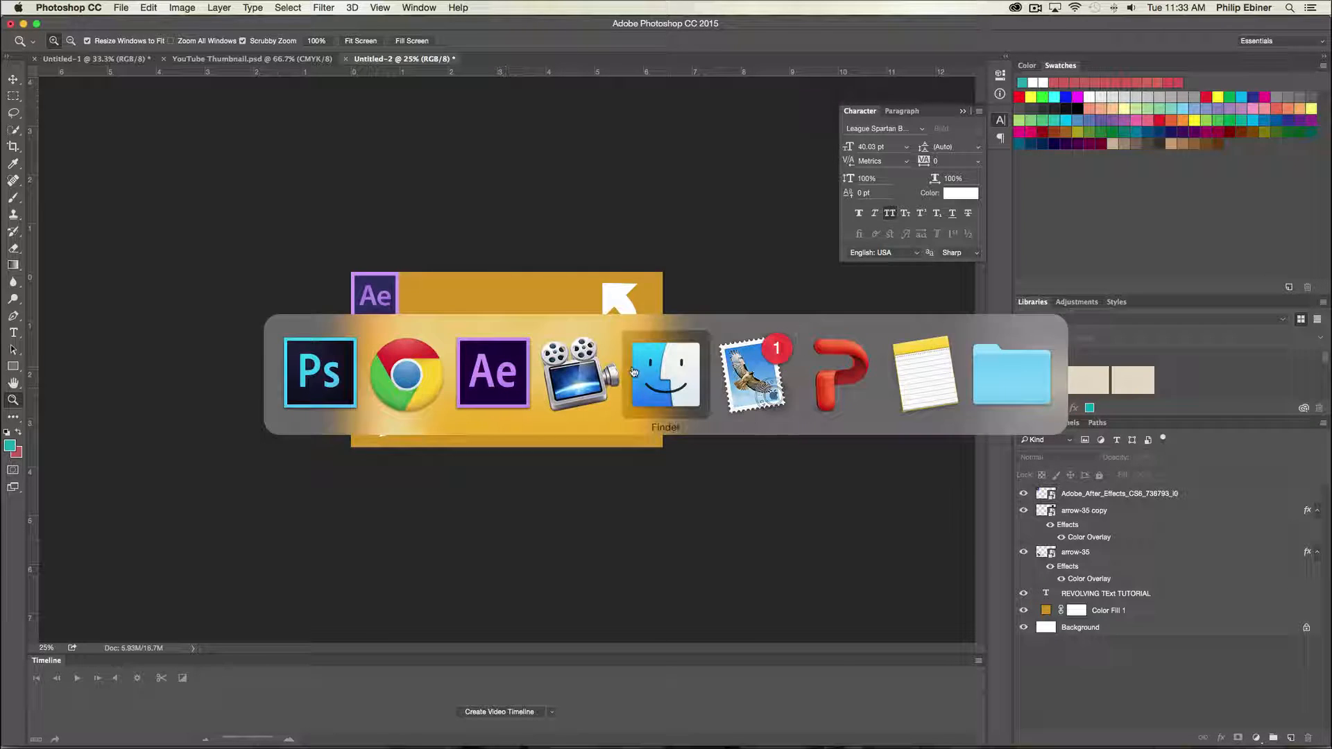
click(697, 228)
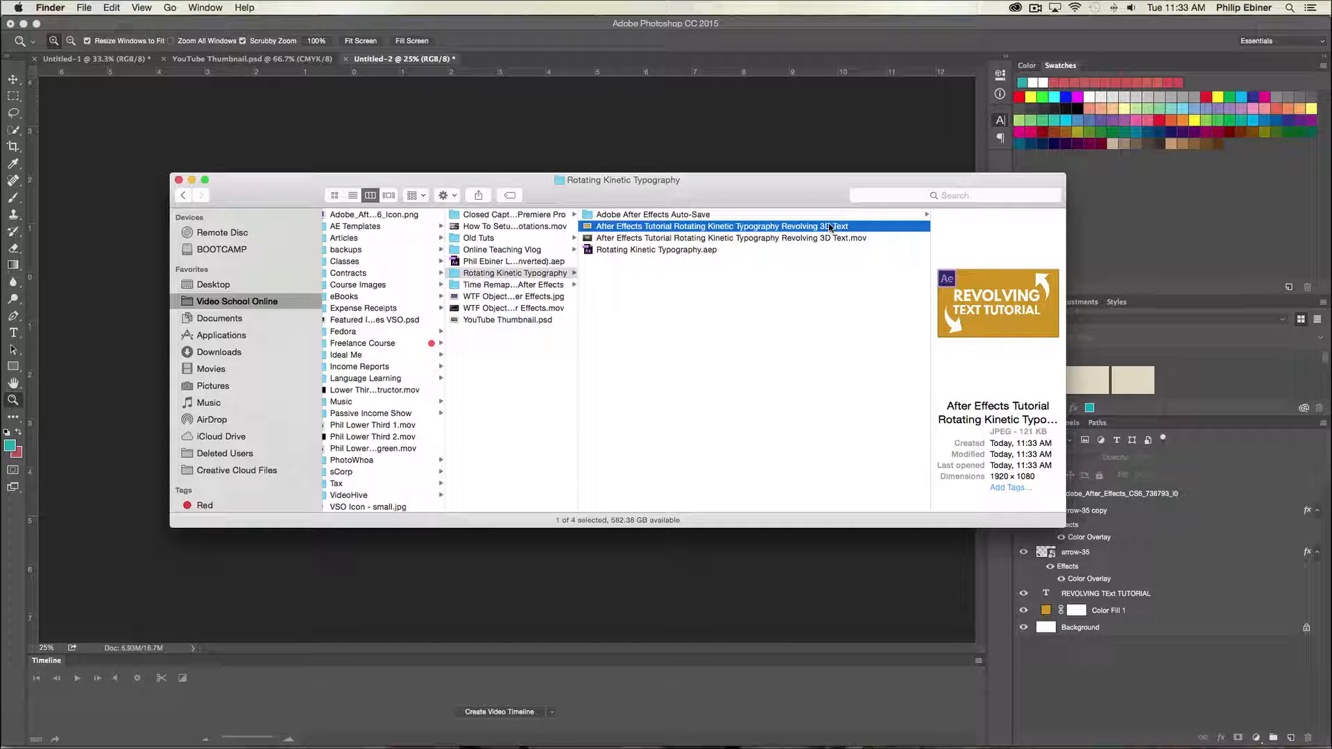
key(space)
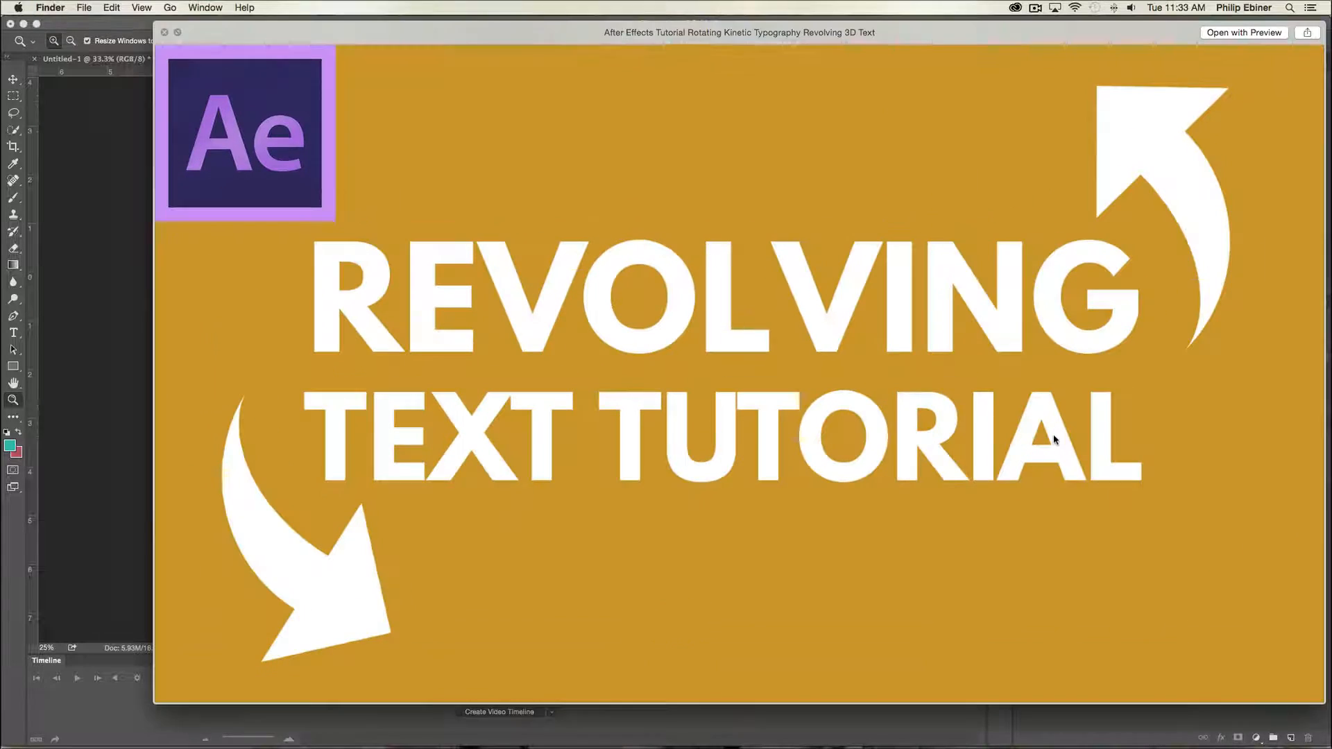
drag(555, 39, 494, 52)
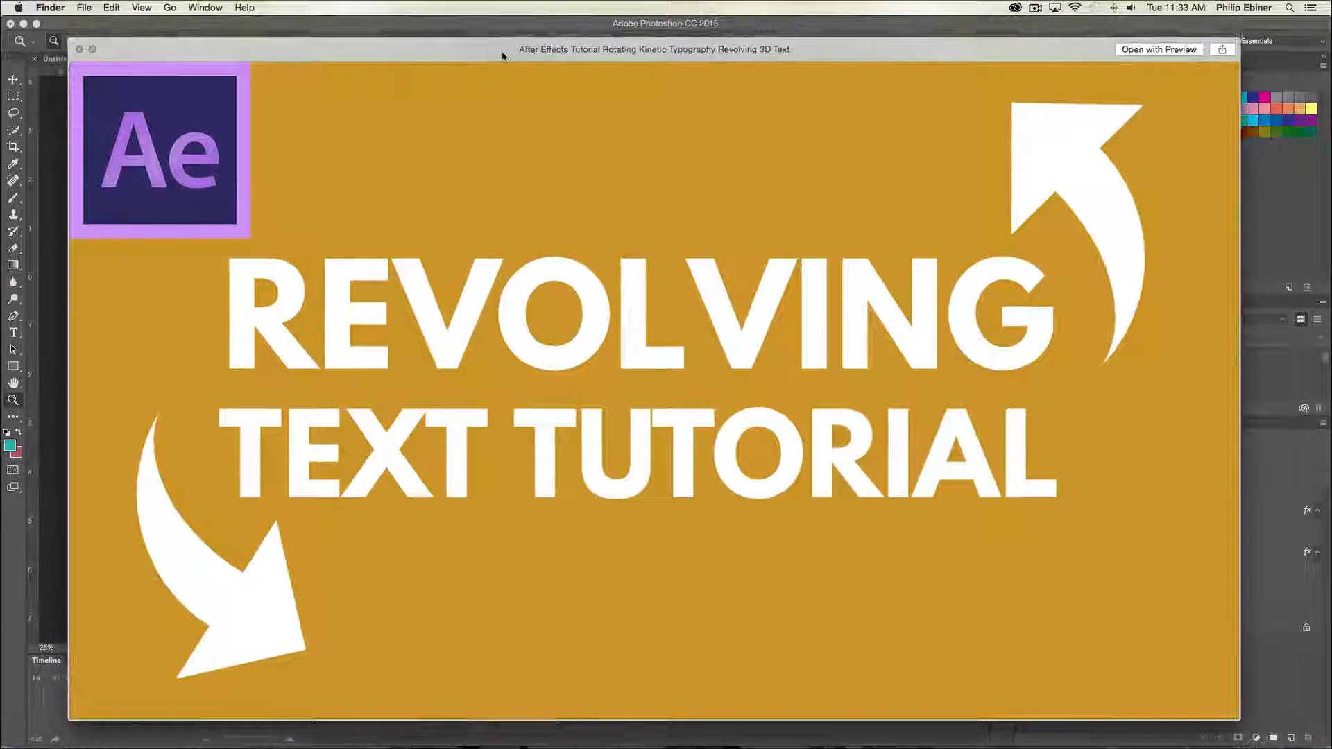
key(space)
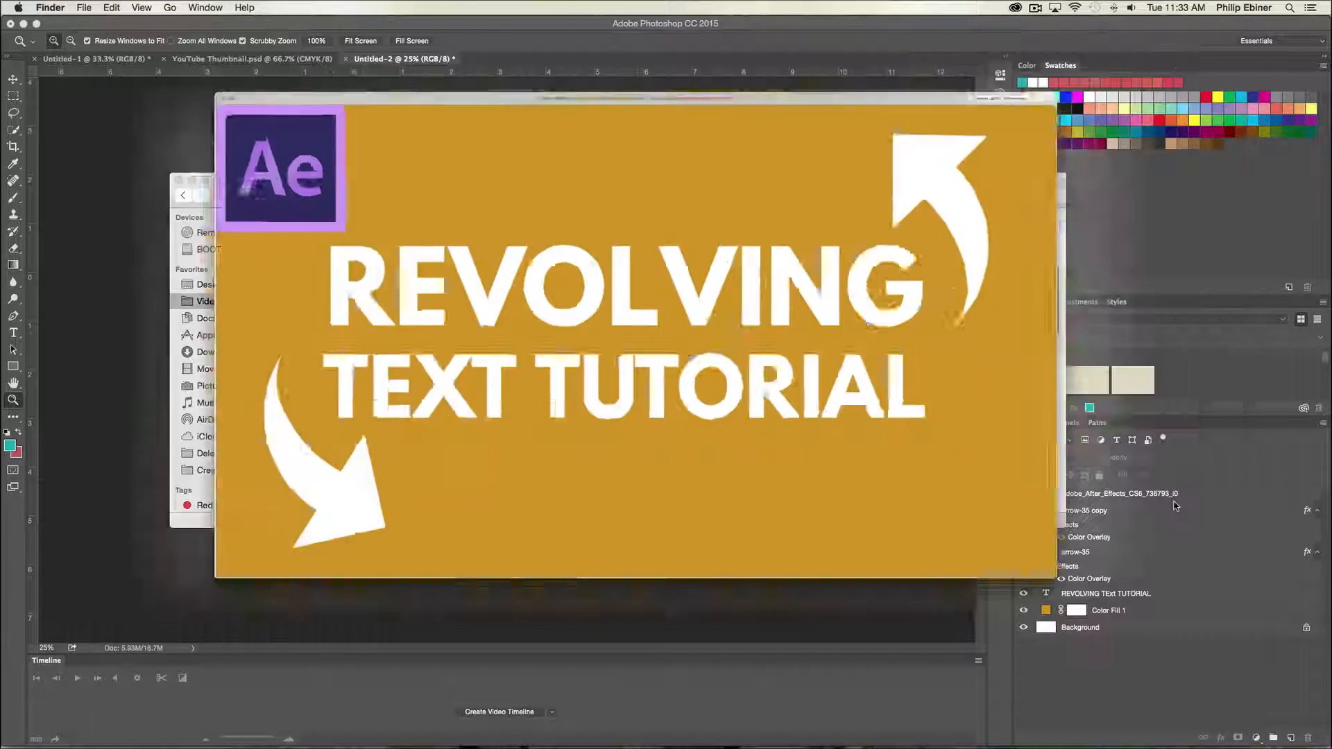
- Switch to the YouTube upload page in Chrome and upload the saved JPEG as the video's custom thumbnail
key(super+Tab)
key(super+Tab)
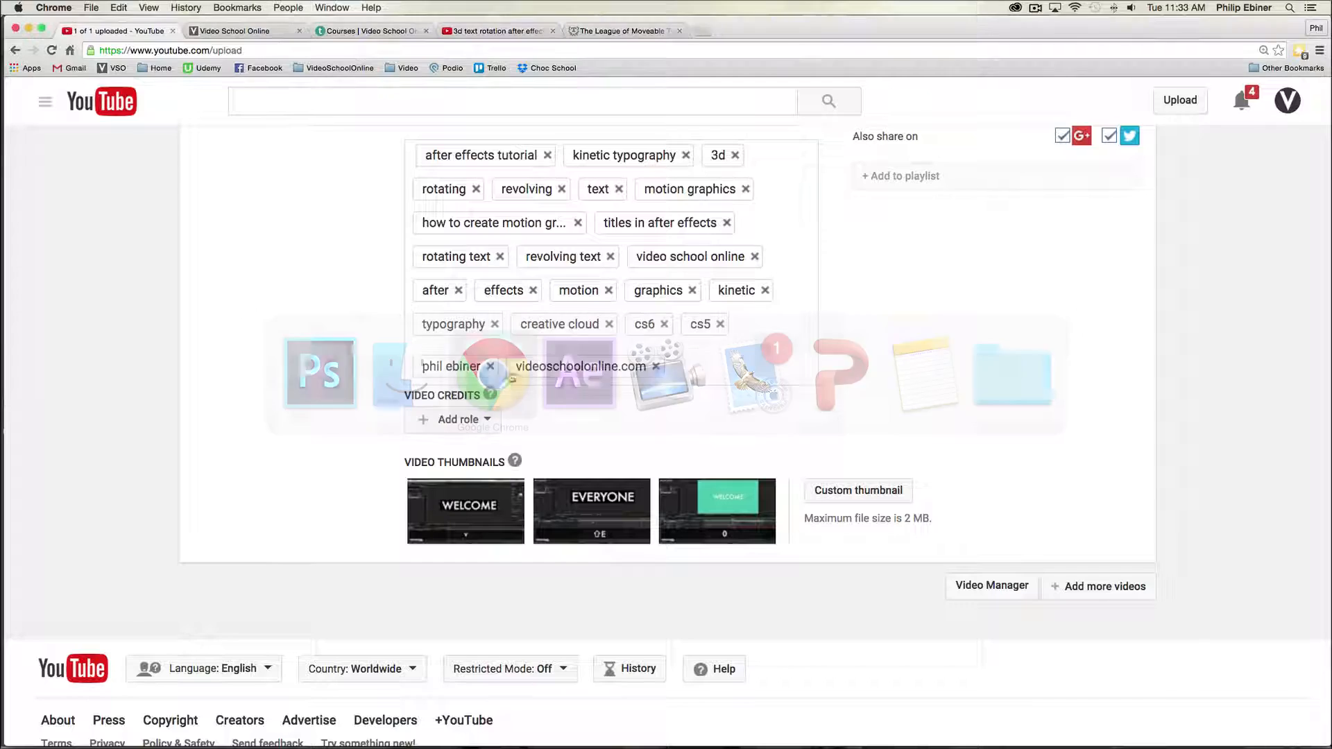
scroll(892, 555, up, 2)
click(891, 555)
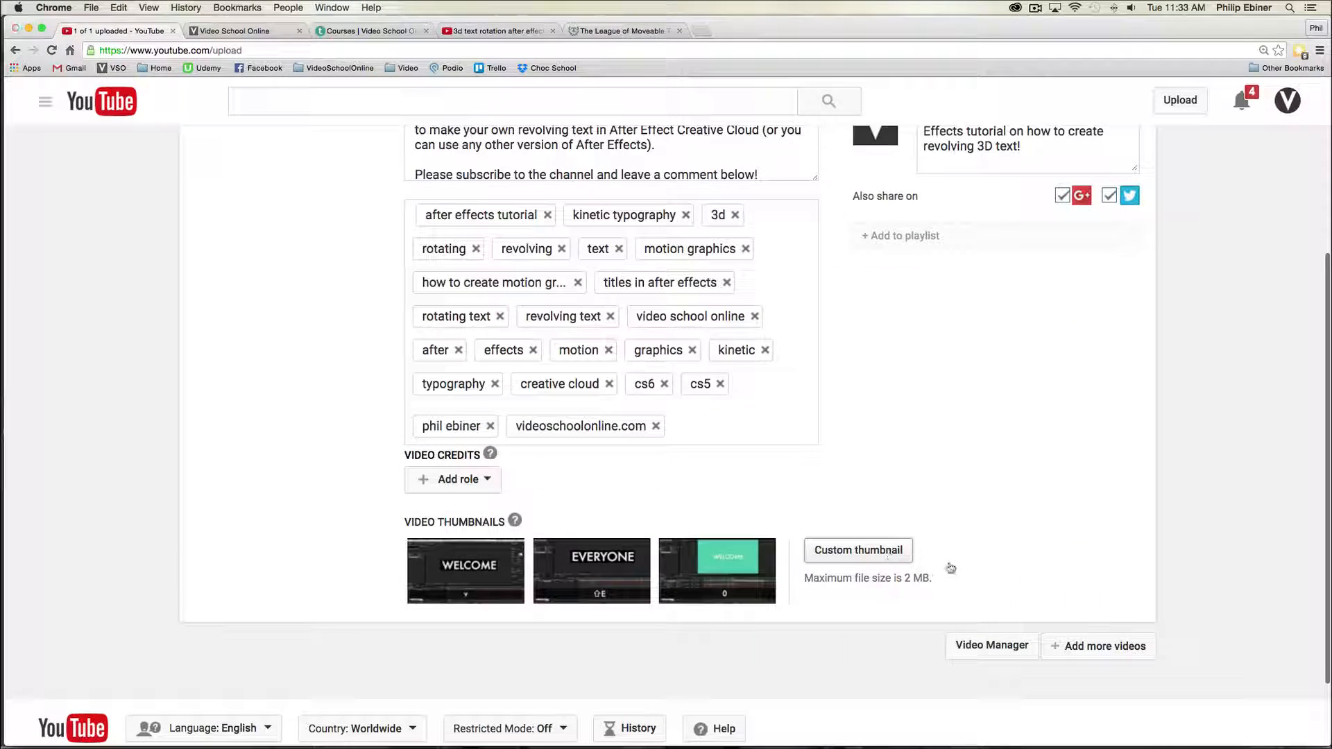
click(639, 91)
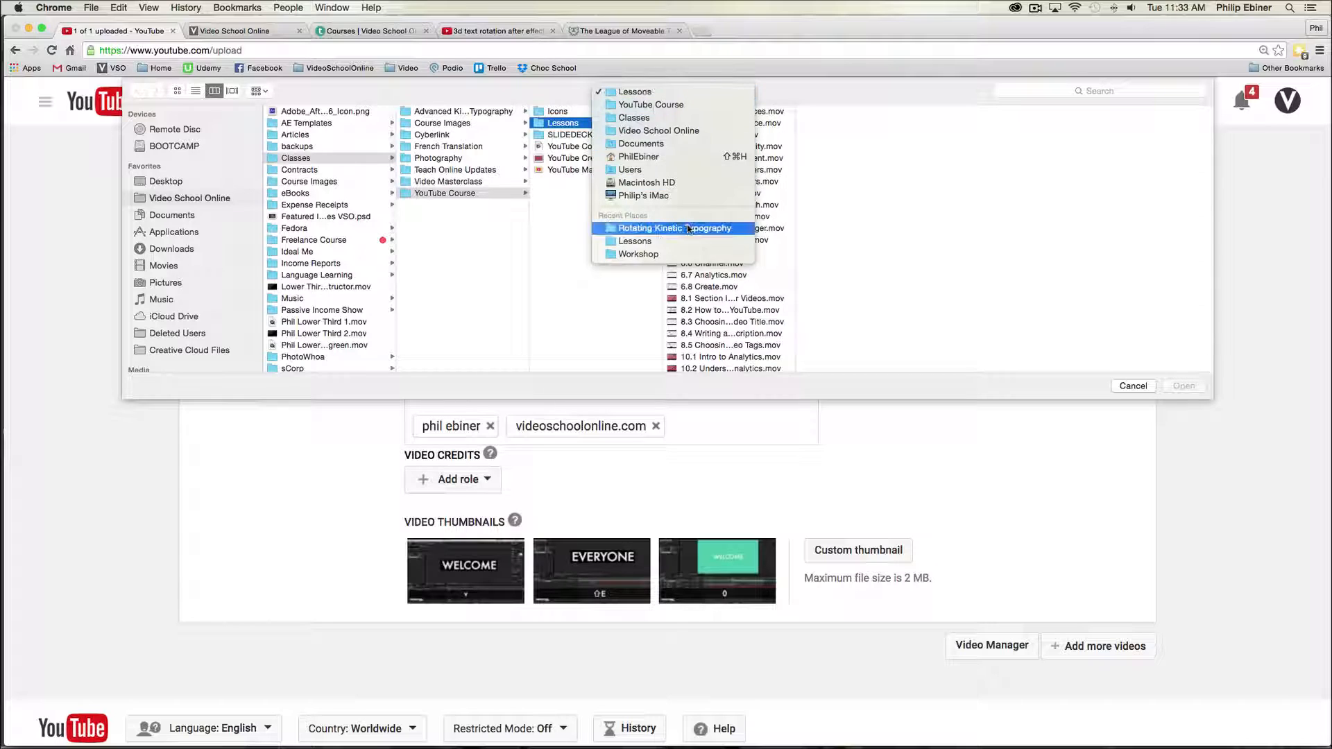
click(666, 228)
click(616, 124)
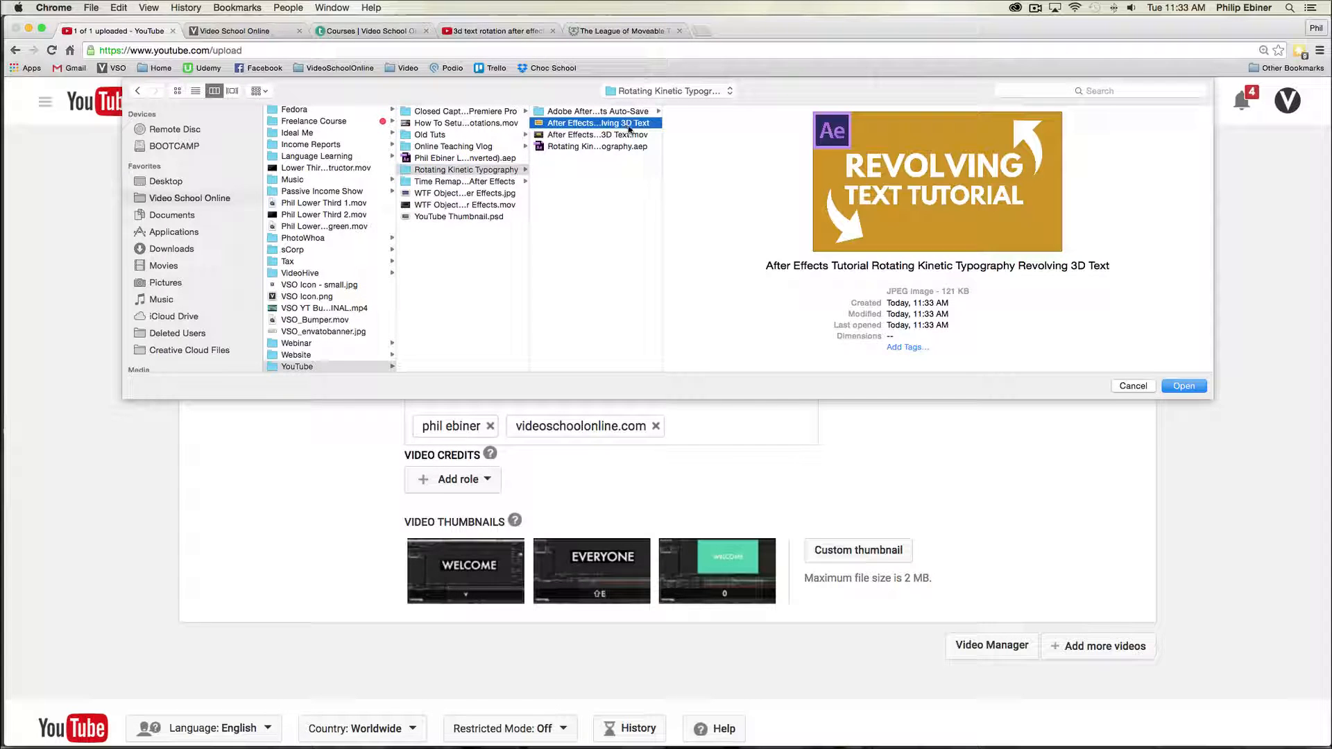
key(Return)
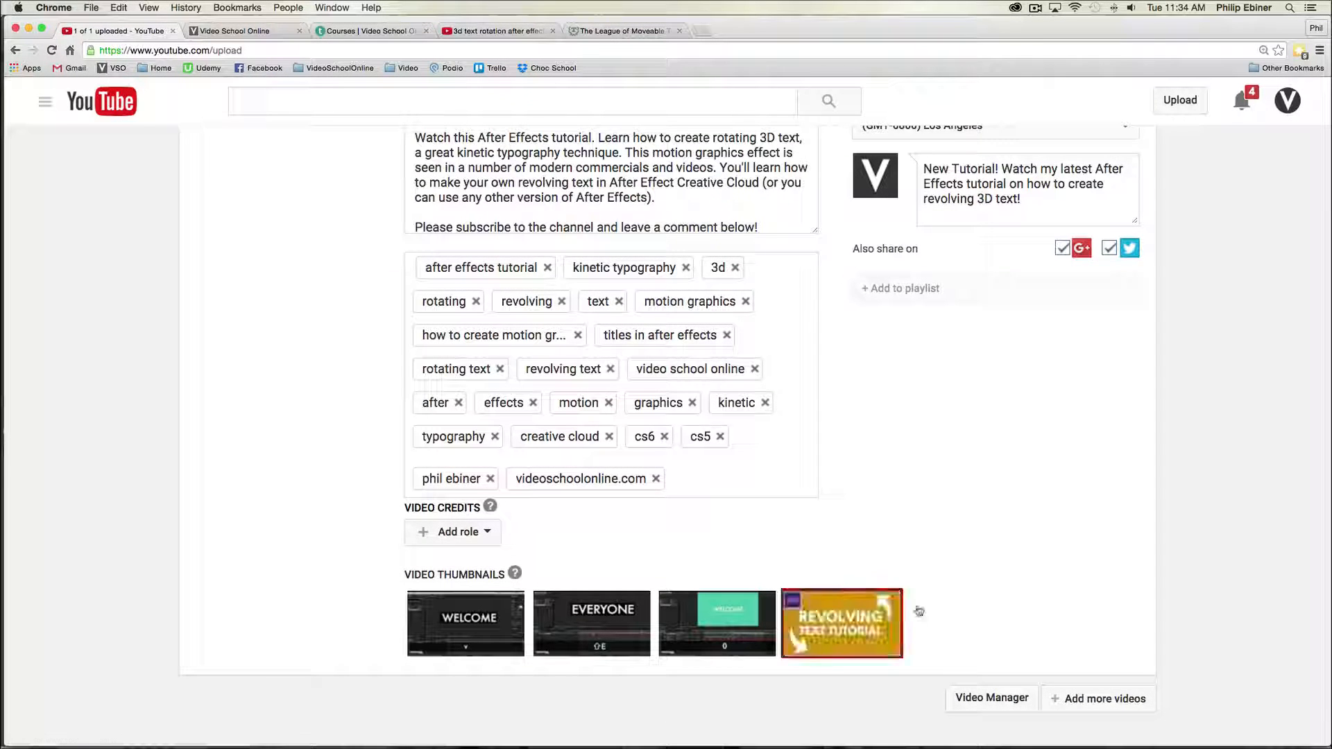
- Review the video's title, description, tags and schedule on the upload page
scroll(1020, 527, up, 2)
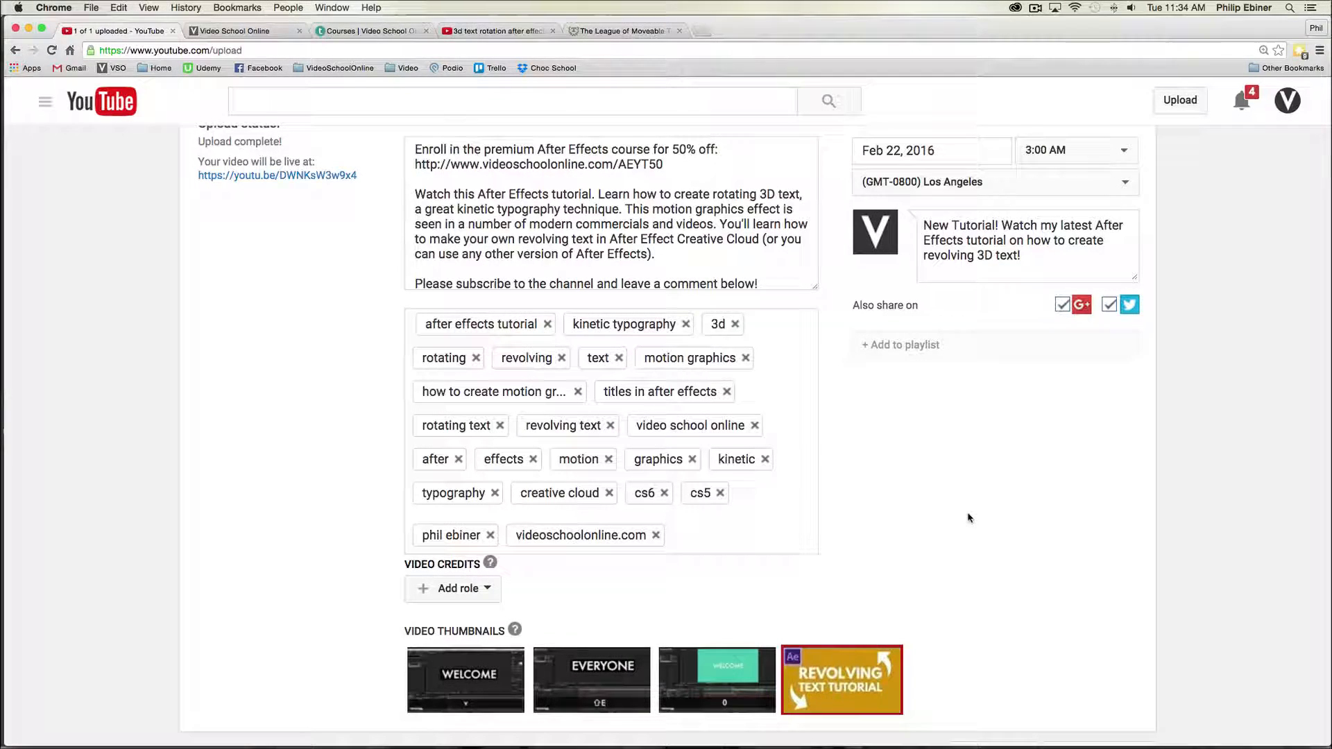
scroll(969, 517, up, 5)
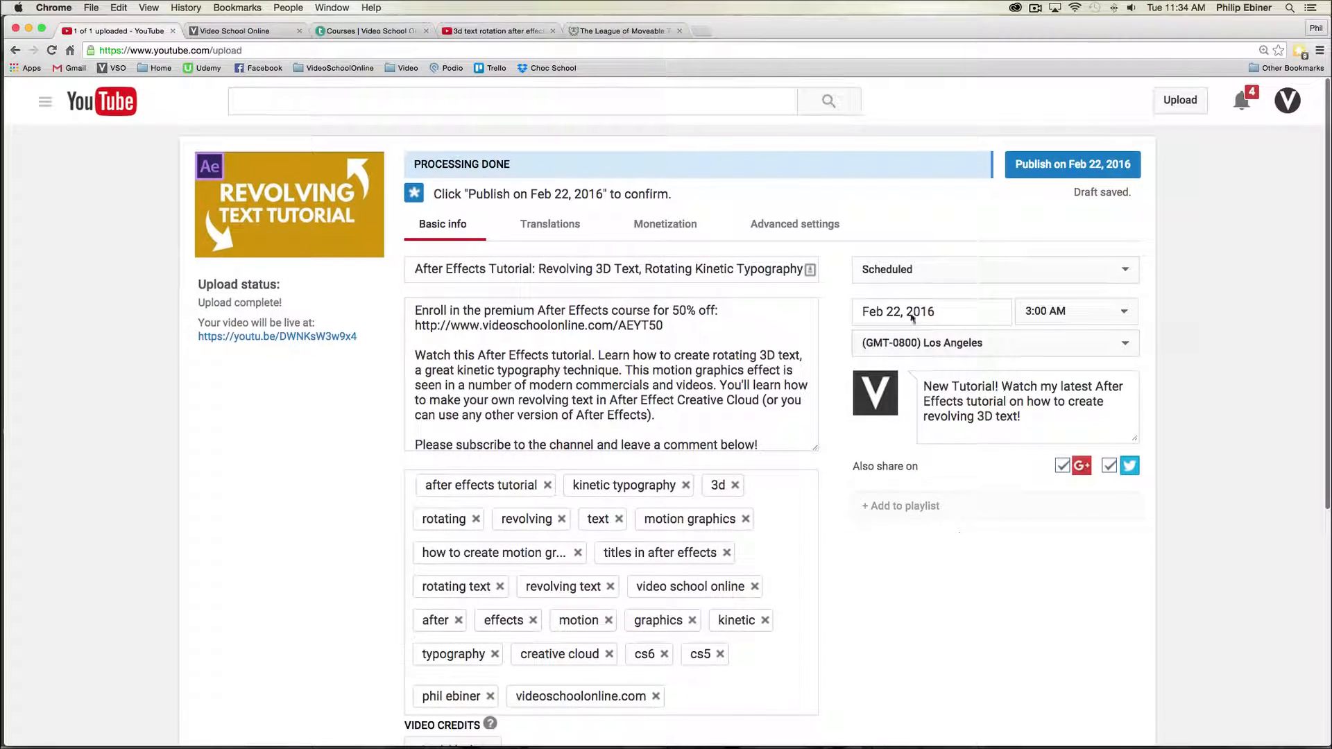
scroll(902, 482, down, 2)
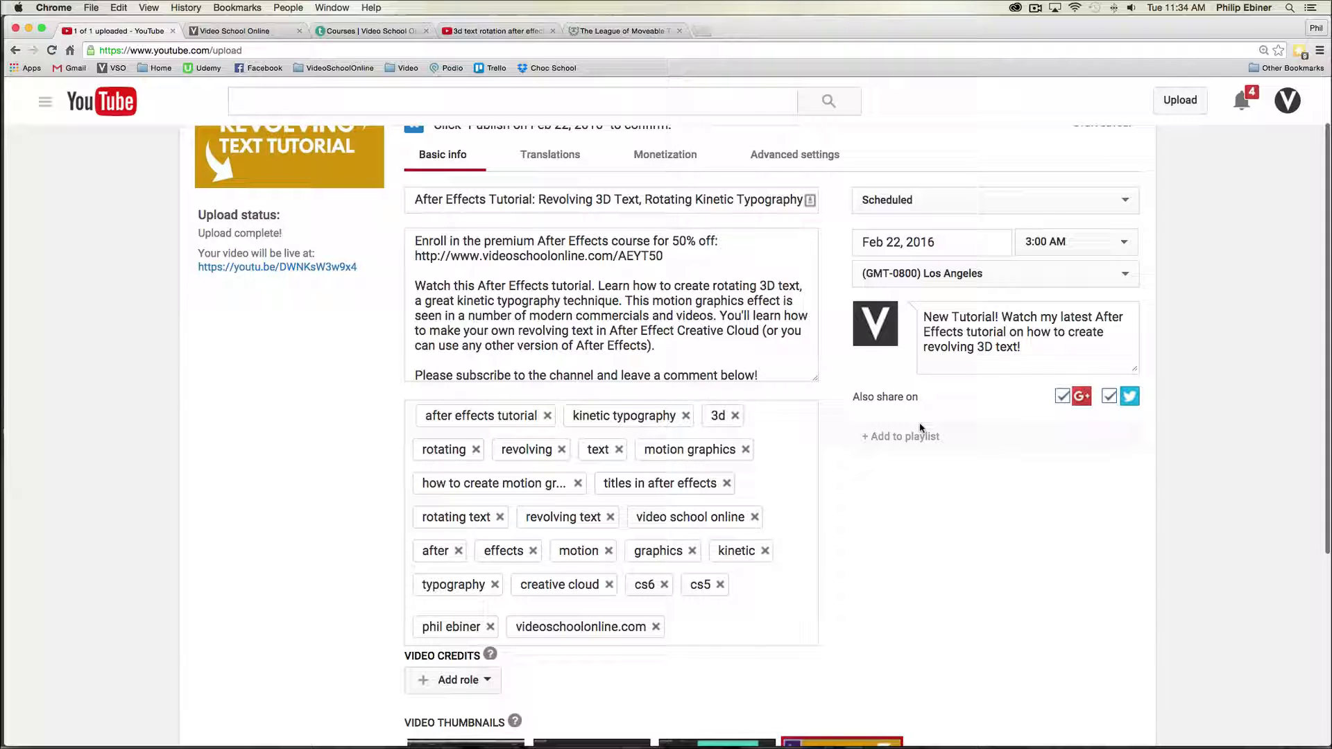
scroll(926, 430, up, 2)
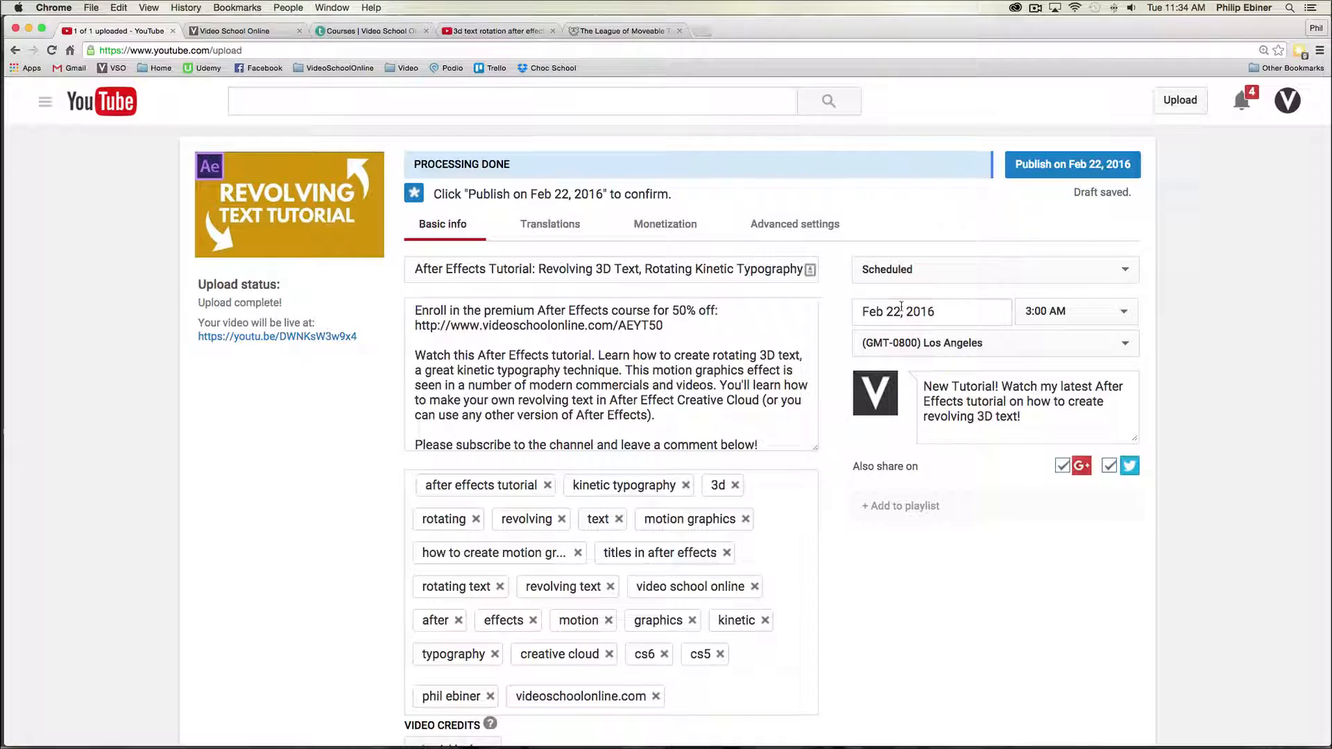
scroll(947, 263, down, 1)
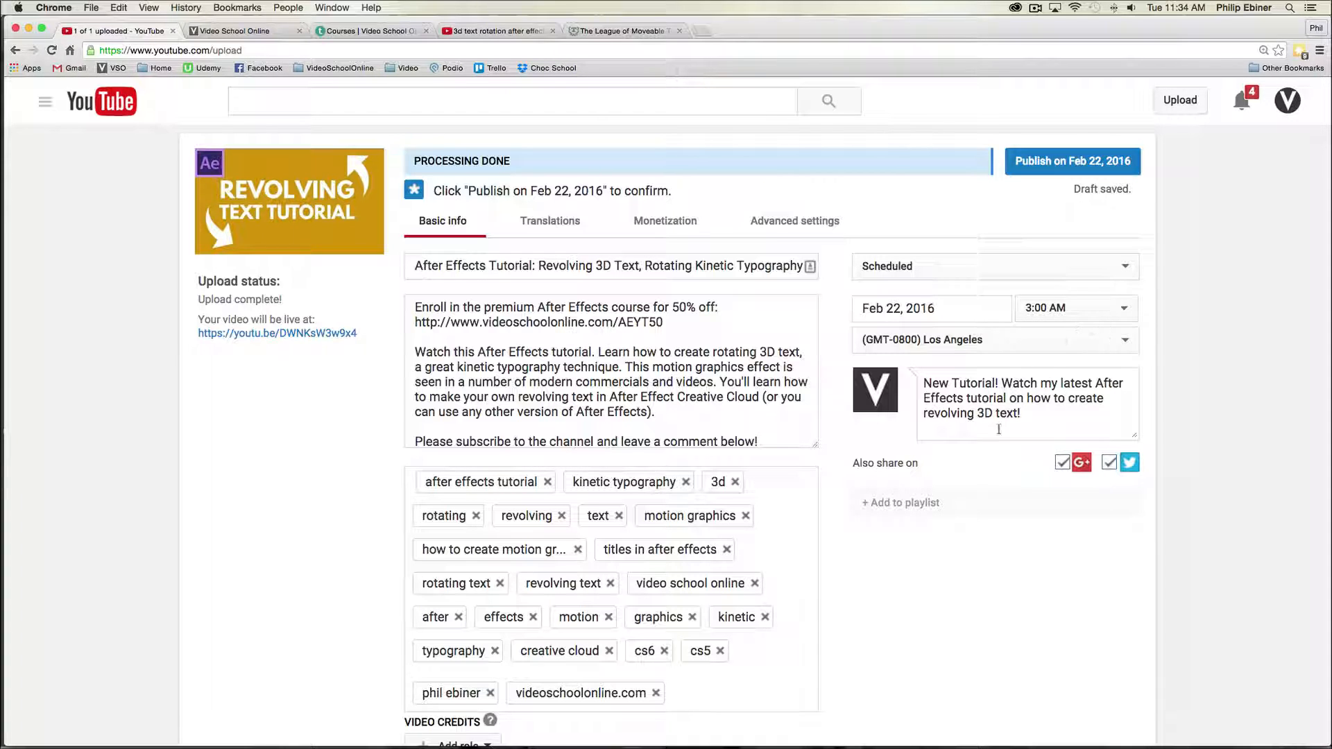
scroll(1041, 420, down, 5)
scroll(1085, 414, up, 5)
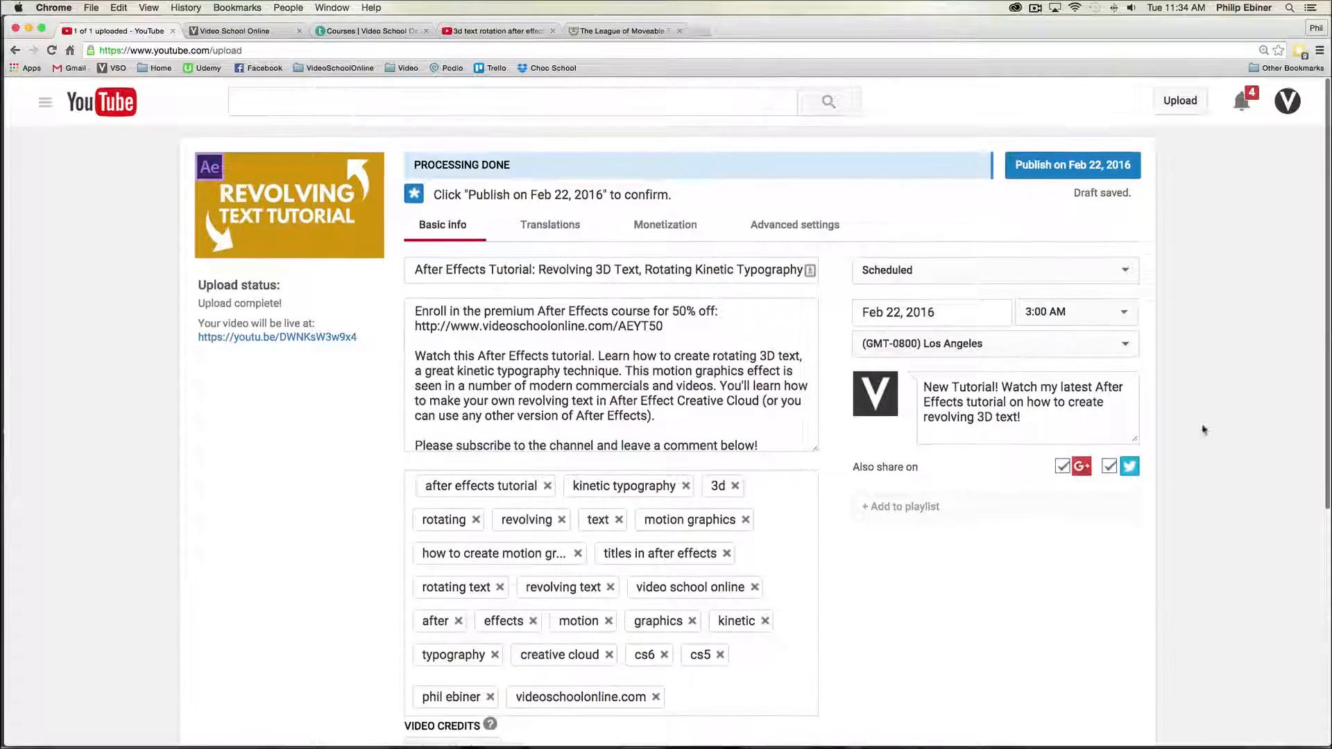
- Look through the Translations, Monetization and Advanced settings tabs, then return to Basic info
click(549, 224)
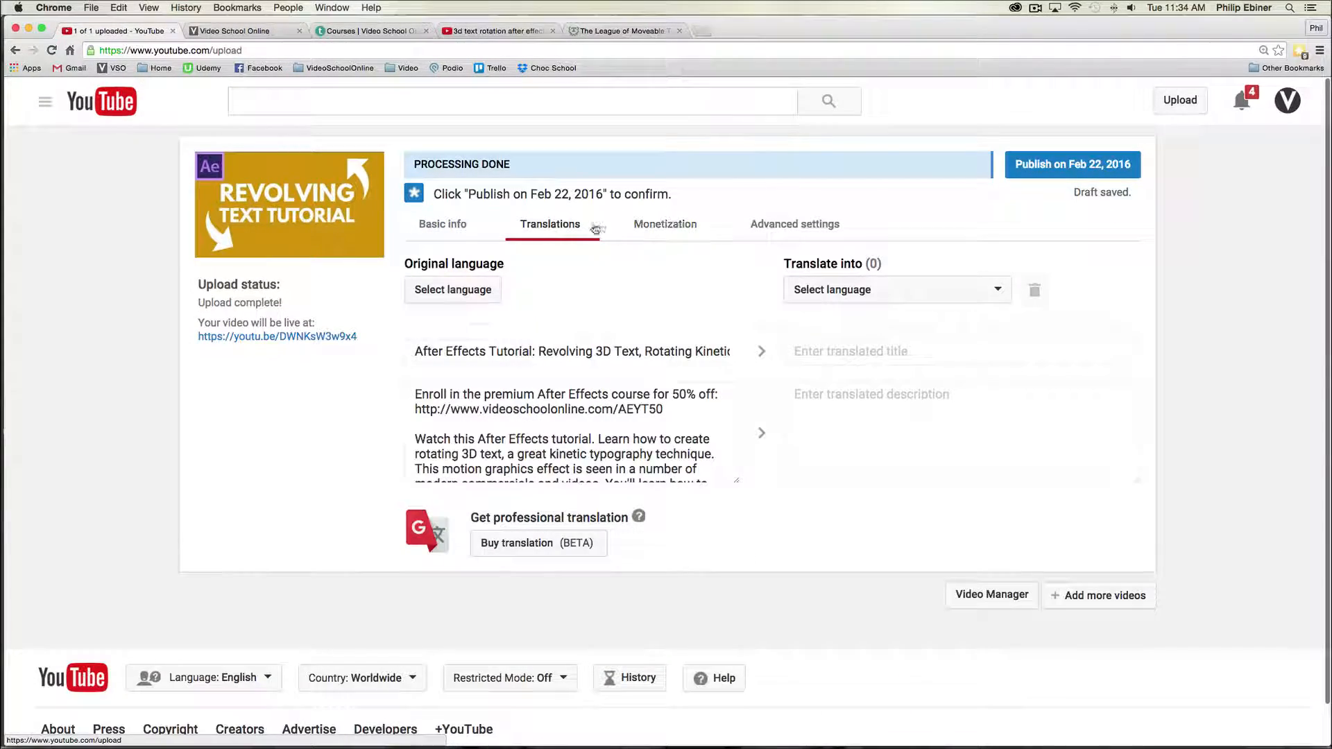
click(665, 226)
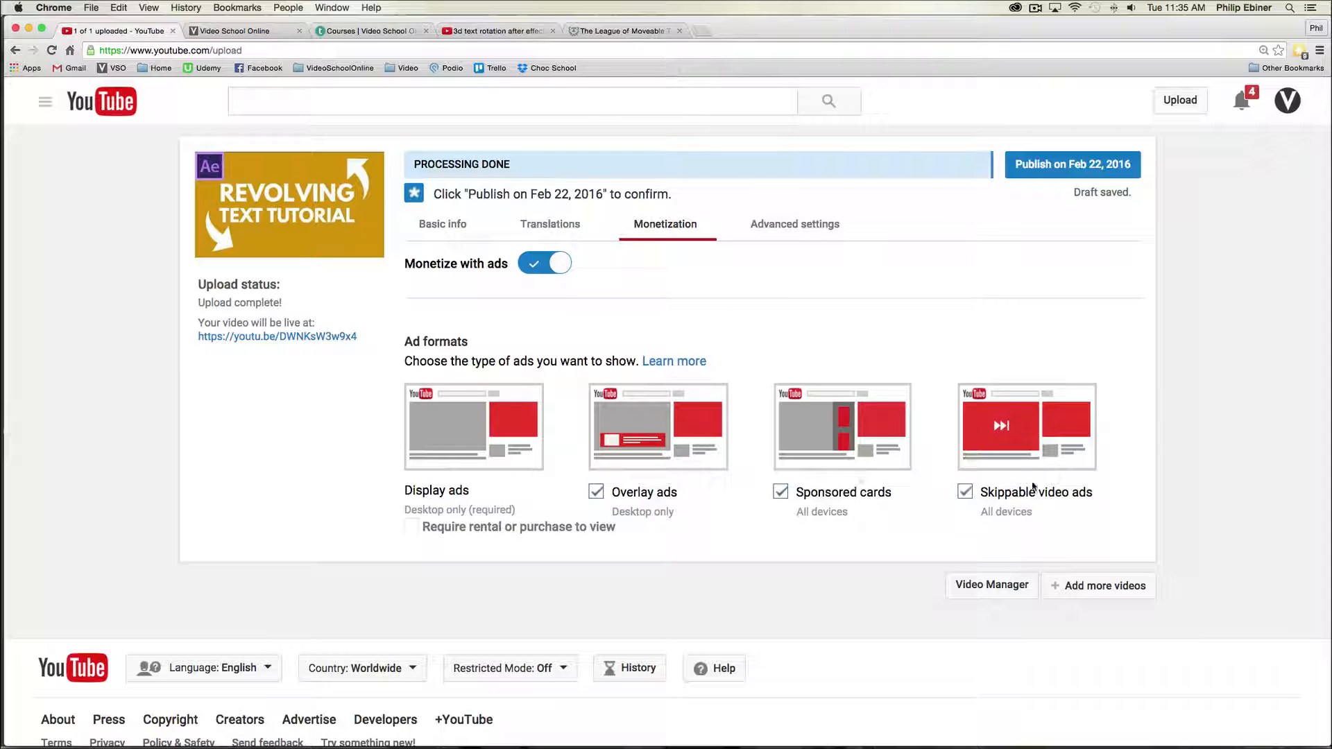
click(790, 225)
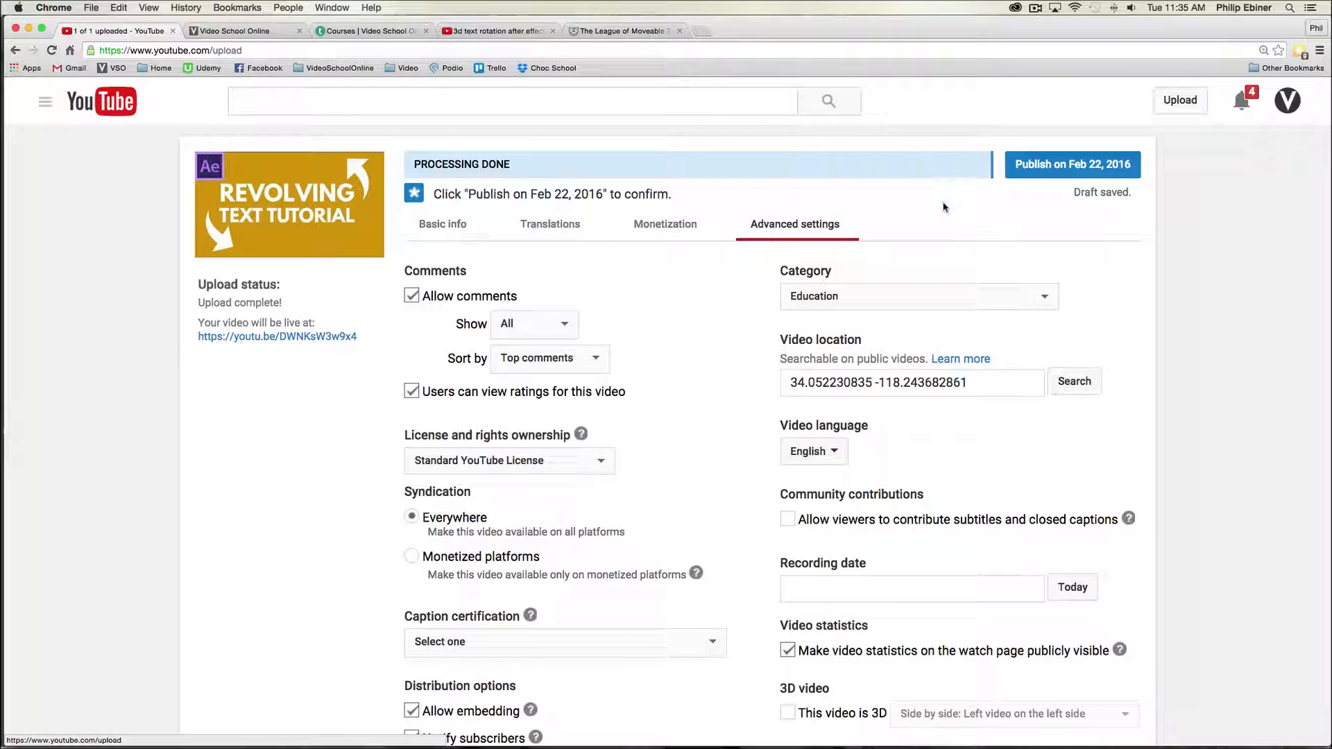
scroll(760, 260, down, 3)
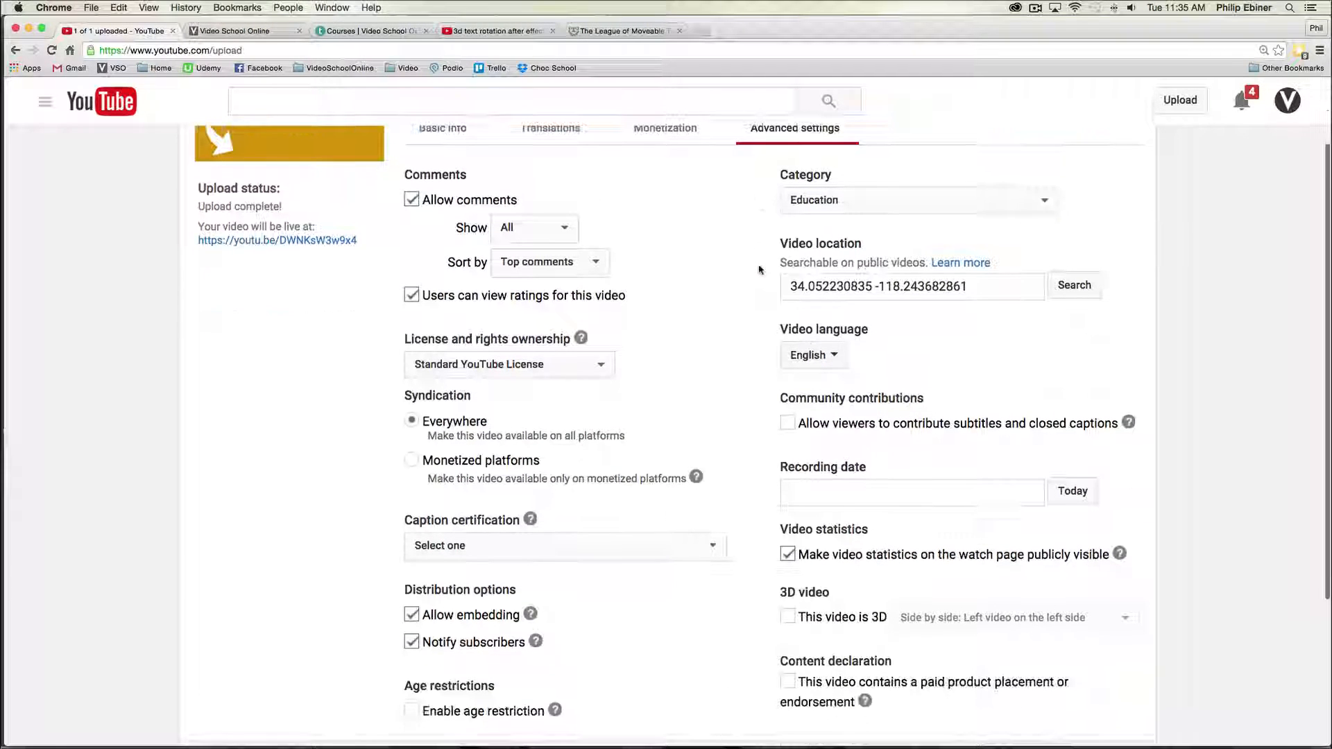
scroll(682, 273, down, 4)
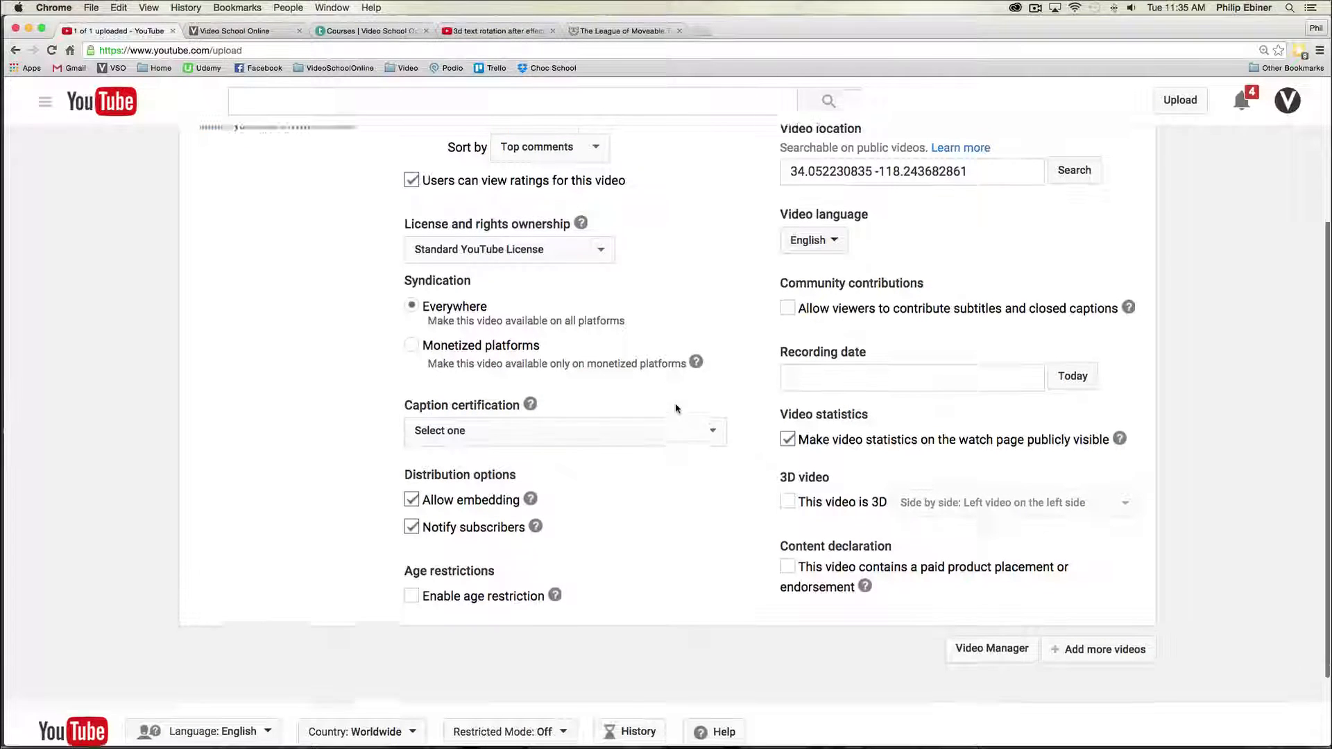
scroll(677, 407, up, 5)
click(441, 224)
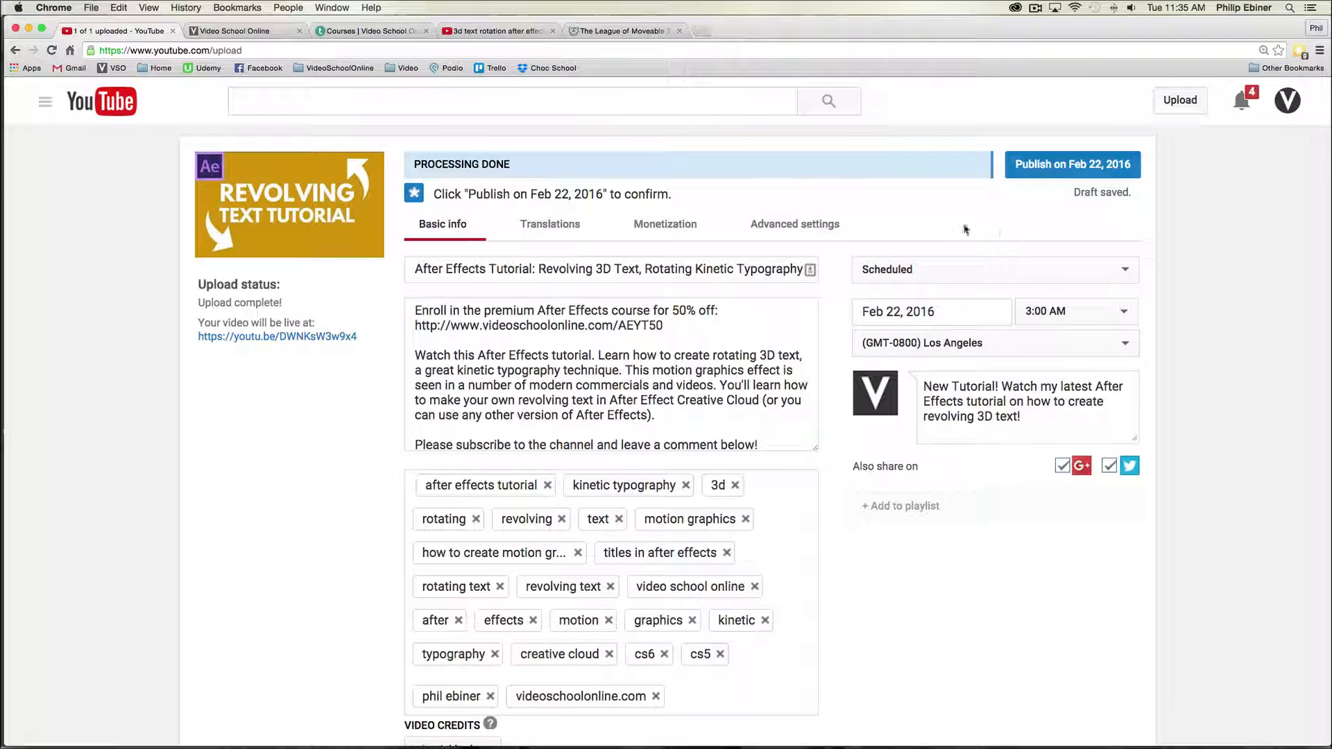
- Publish the video on its scheduled date, Feb 22, 2016
drag(462, 270, 602, 269)
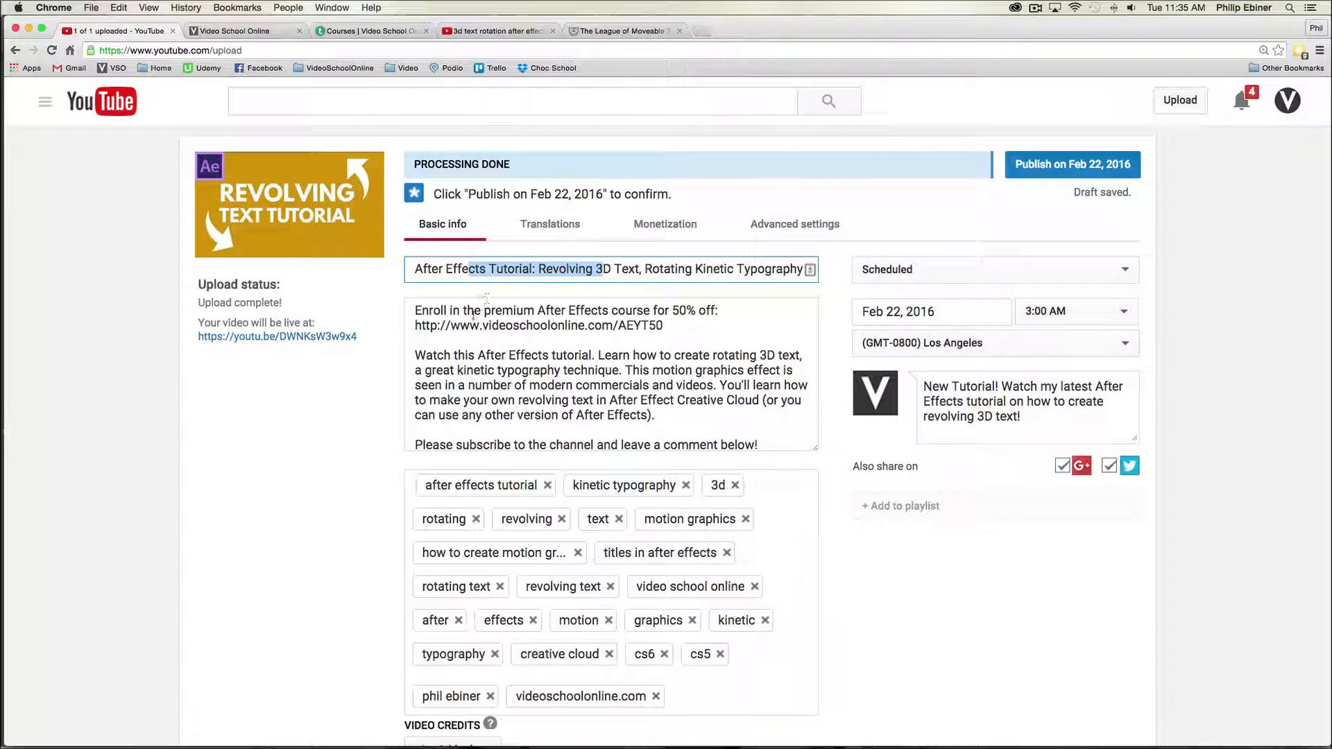
drag(465, 356, 610, 401)
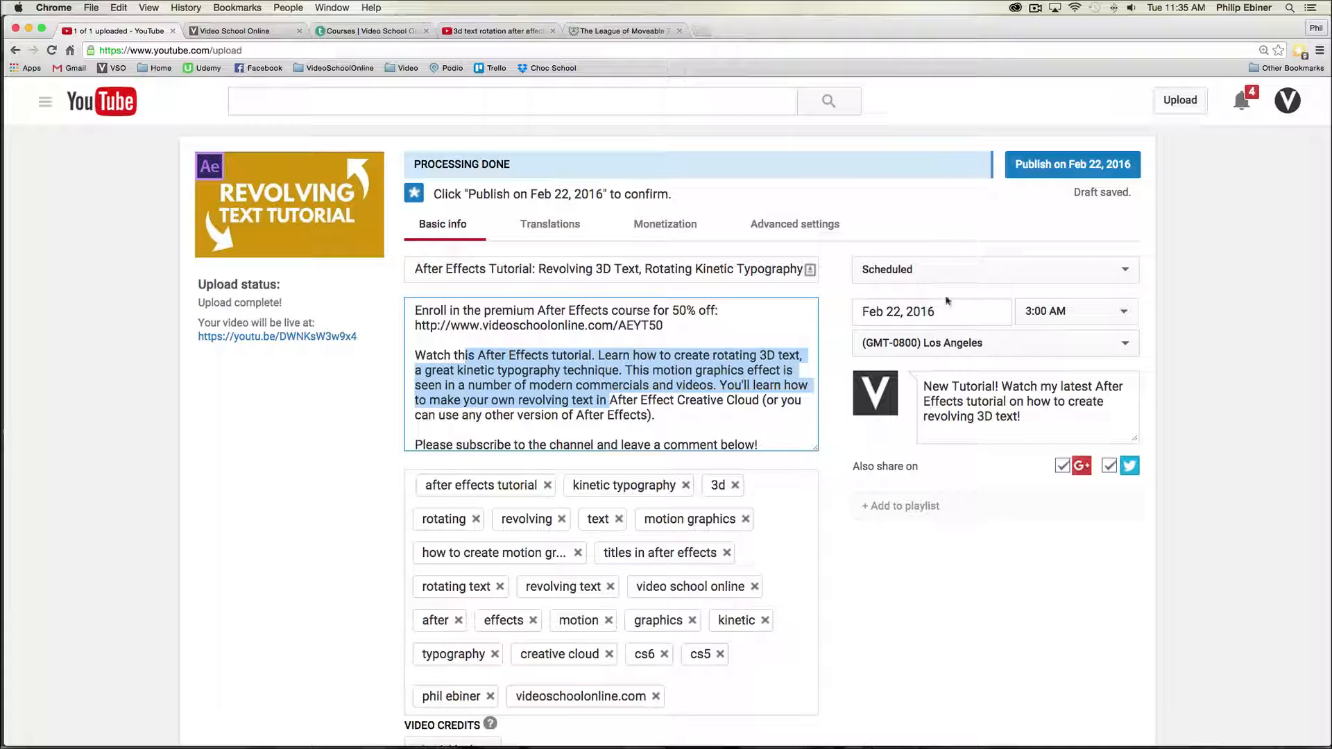
scroll(921, 541, down, 5)
scroll(960, 559, up, 5)
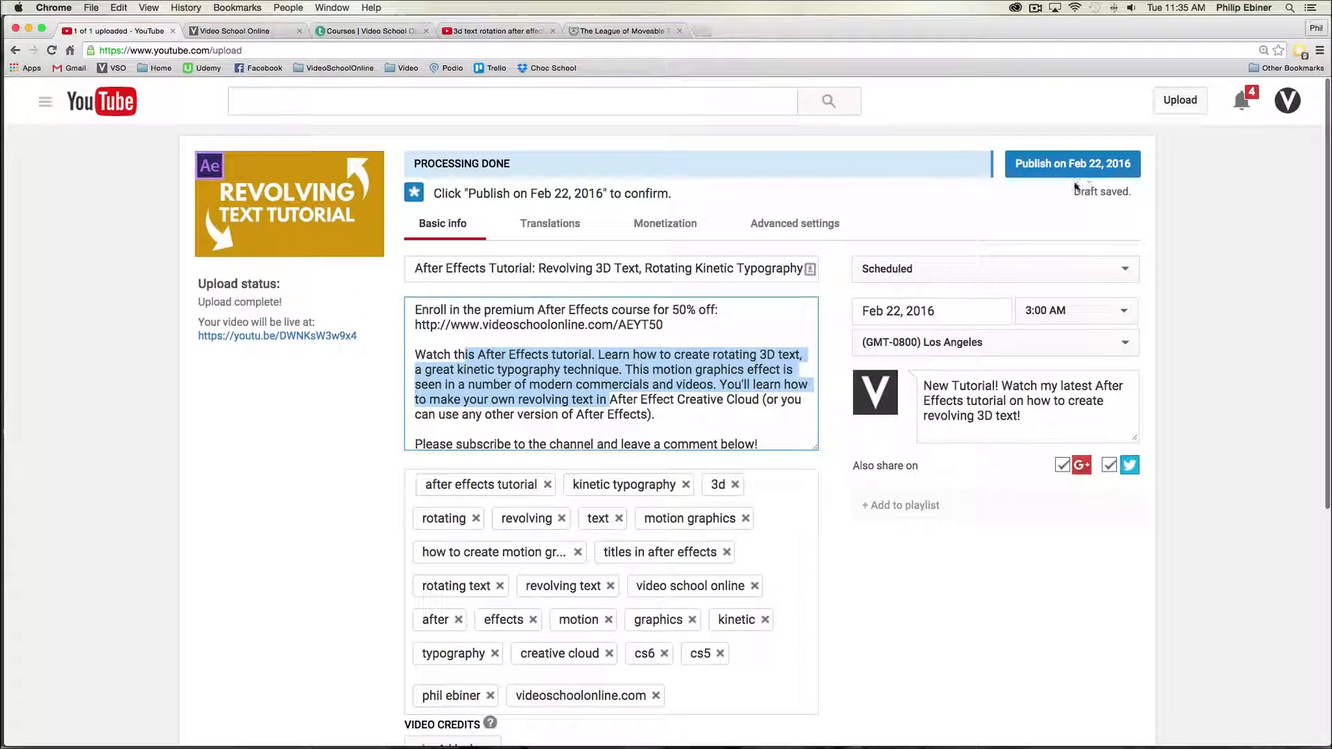
click(1076, 168)
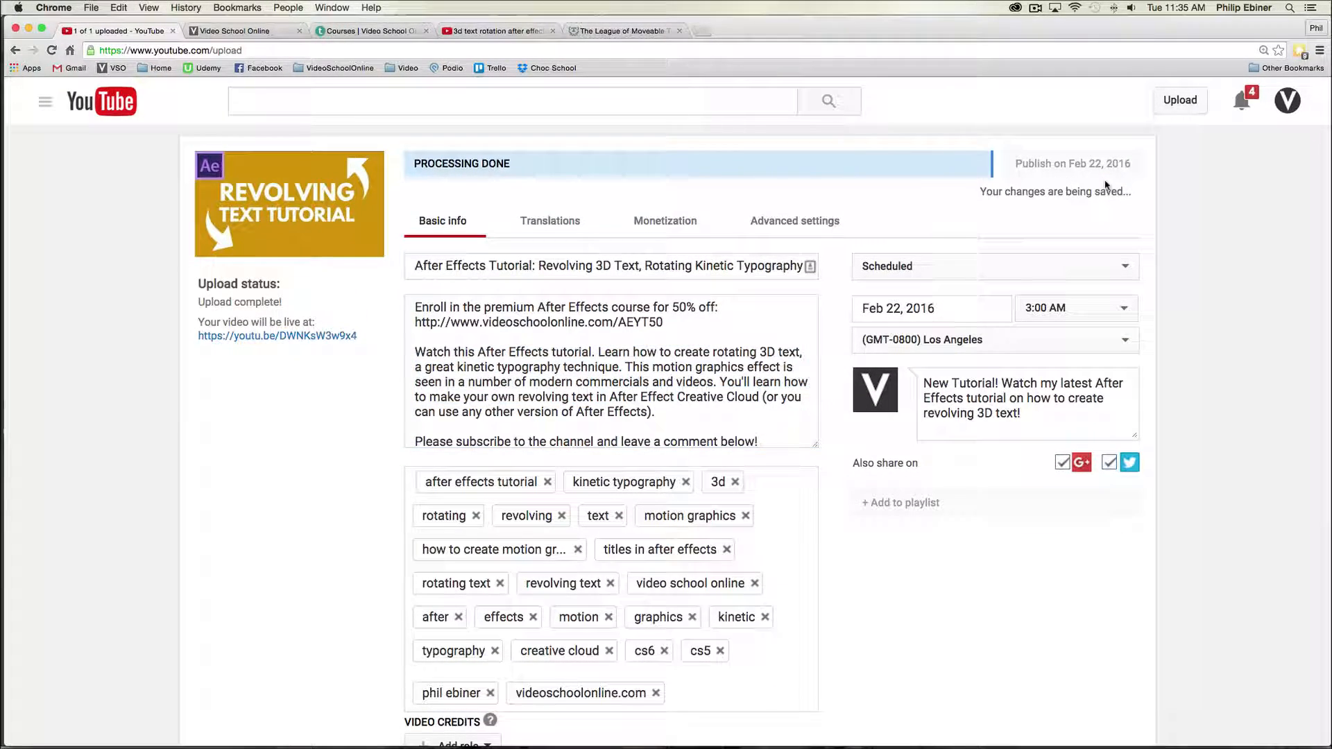